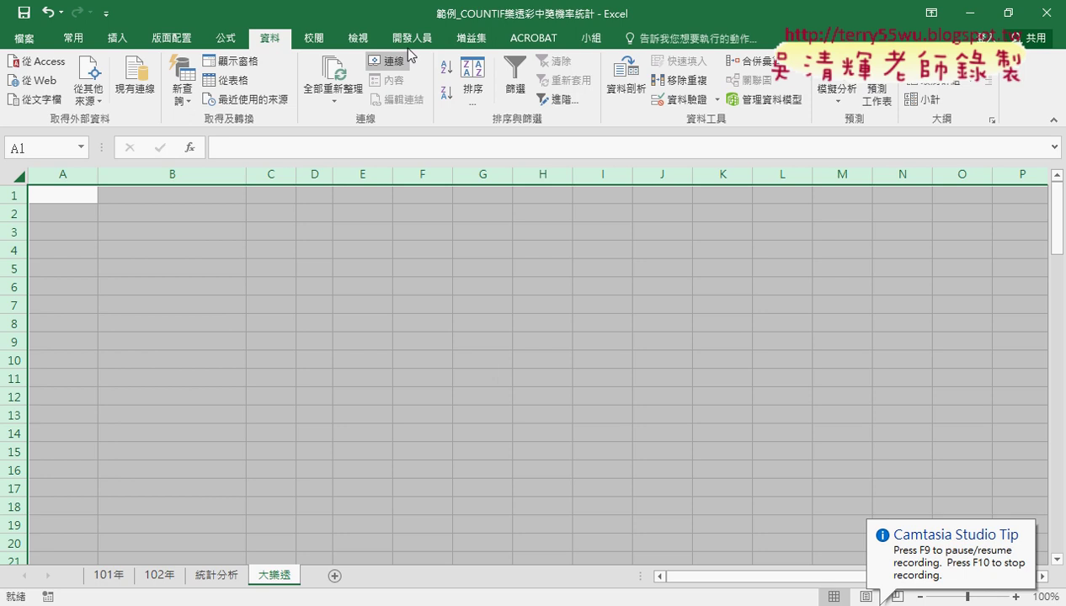
# Step: From the Developer tab's Macros list, open the 大樂透下載 macro's code for editing
pyautogui.click(418, 38)
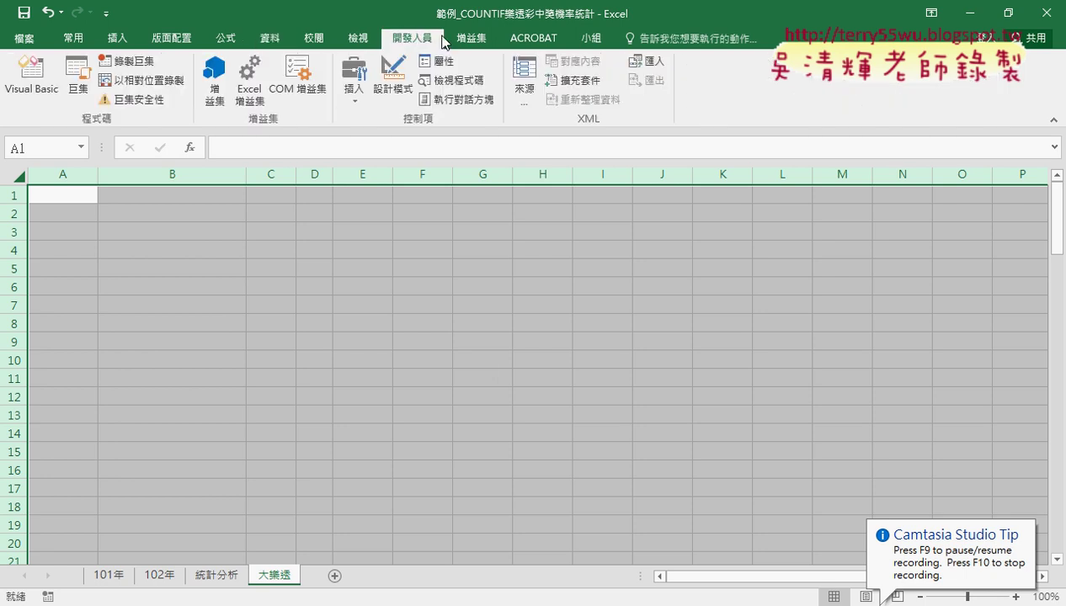
pyautogui.click(77, 82)
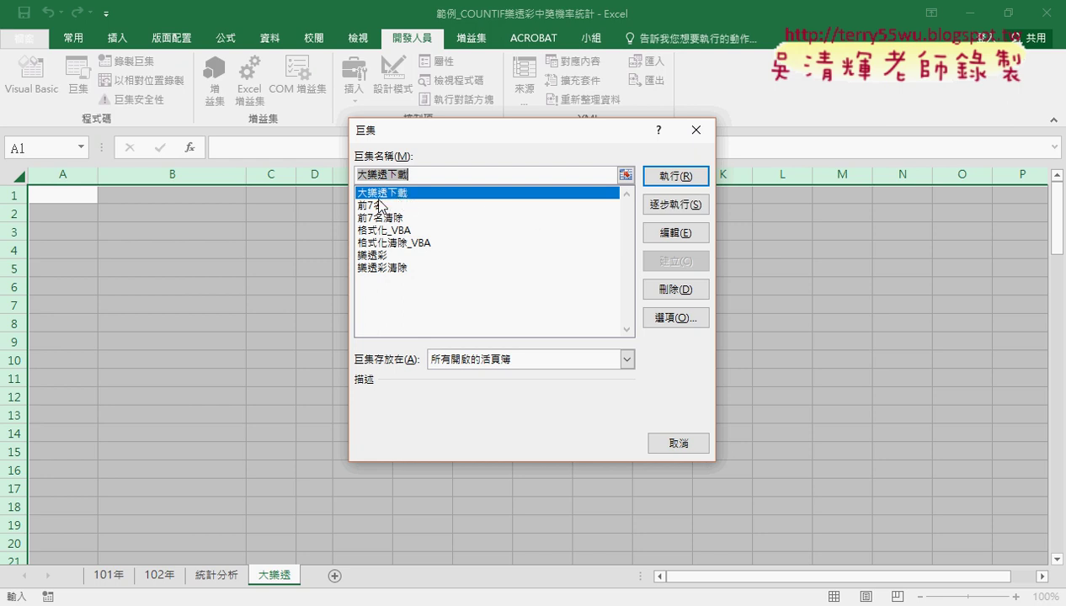
pyautogui.click(675, 234)
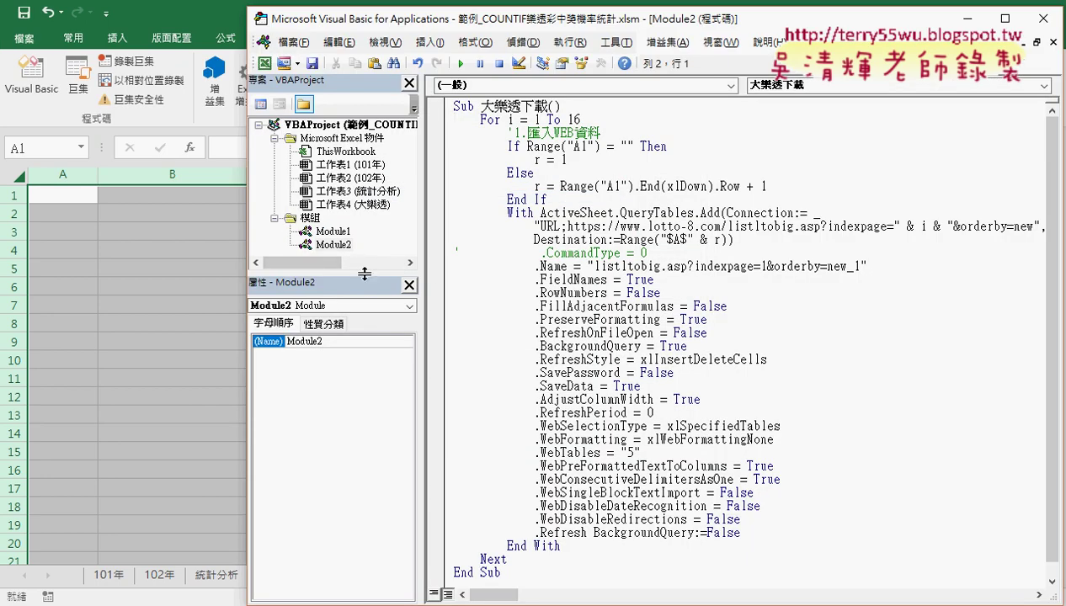
pyautogui.moveTo(364, 272); pyautogui.dragTo(367, 308)
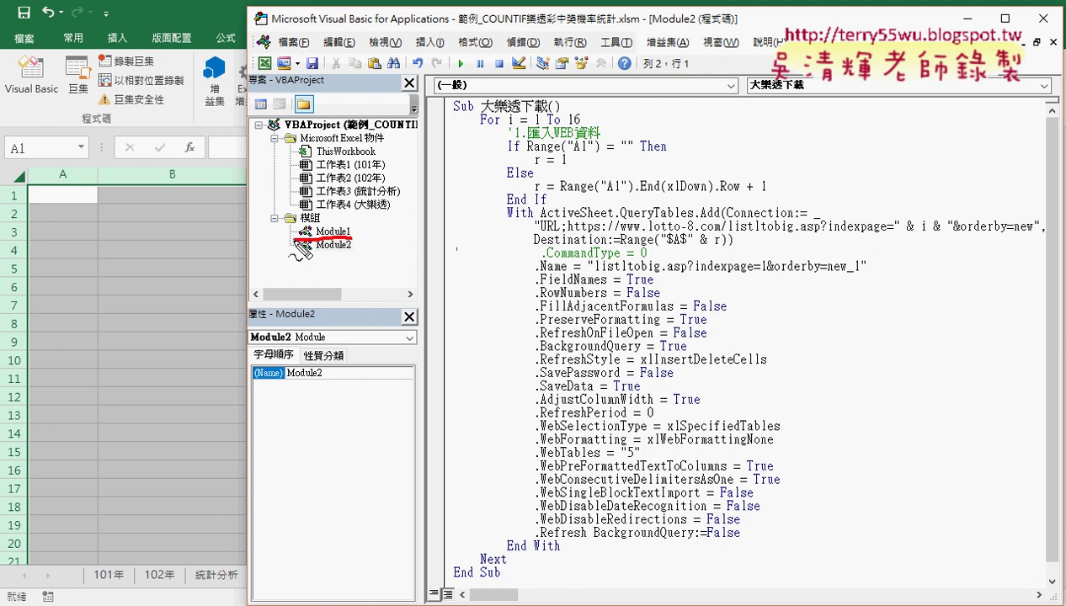
pyautogui.moveTo(357, 224); pyautogui.dragTo(345, 261)
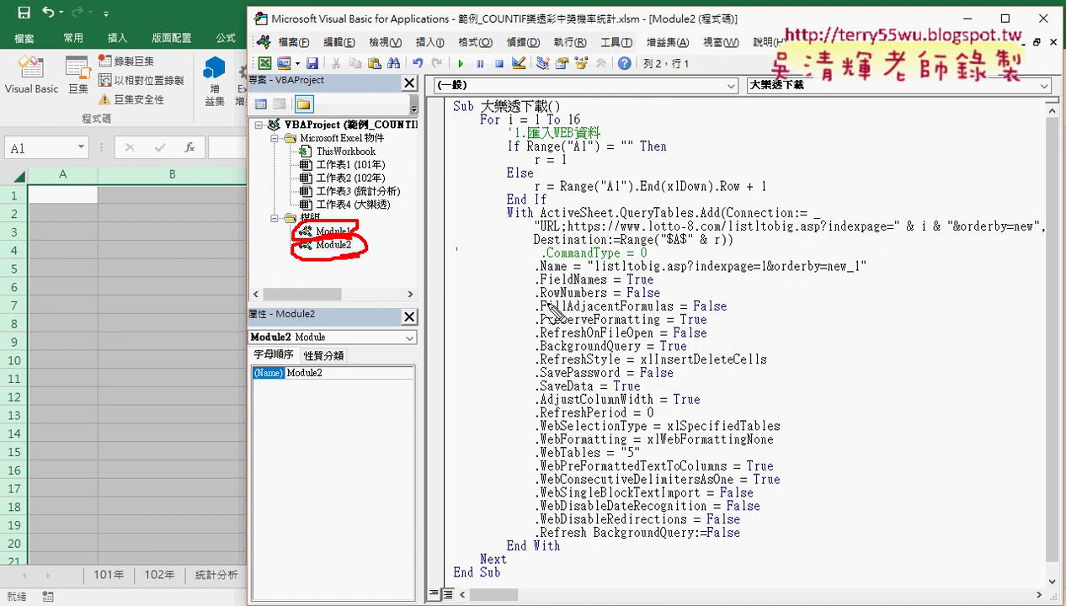
pyautogui.press('Escape')
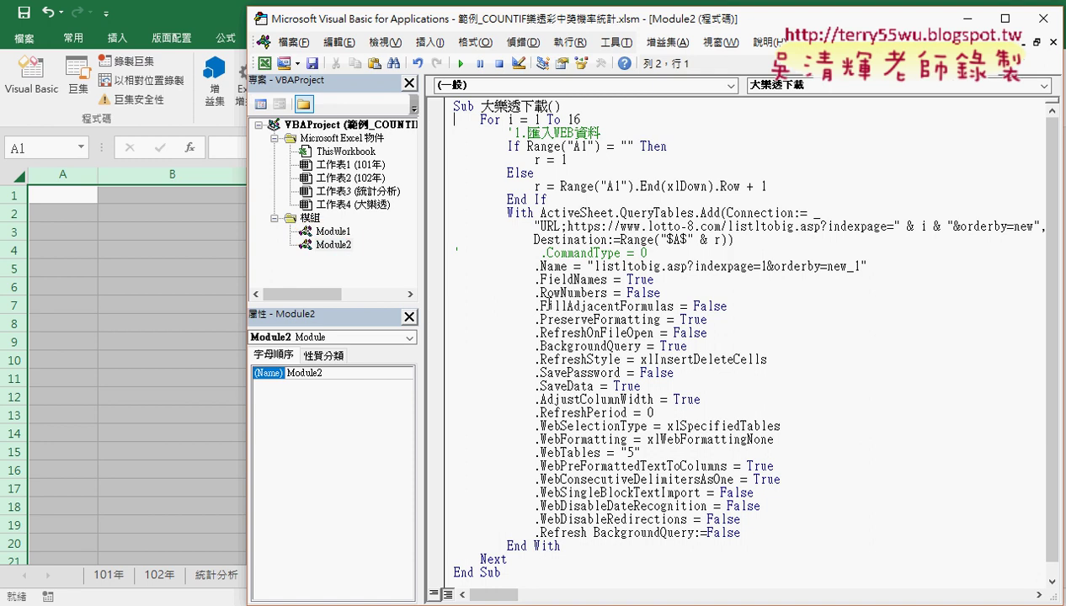
# Step: Delete the '1.匯入WEB資料 comment and the If/Else block computing r from Module2
pyautogui.moveTo(505, 573); pyautogui.dragTo(461, 207)
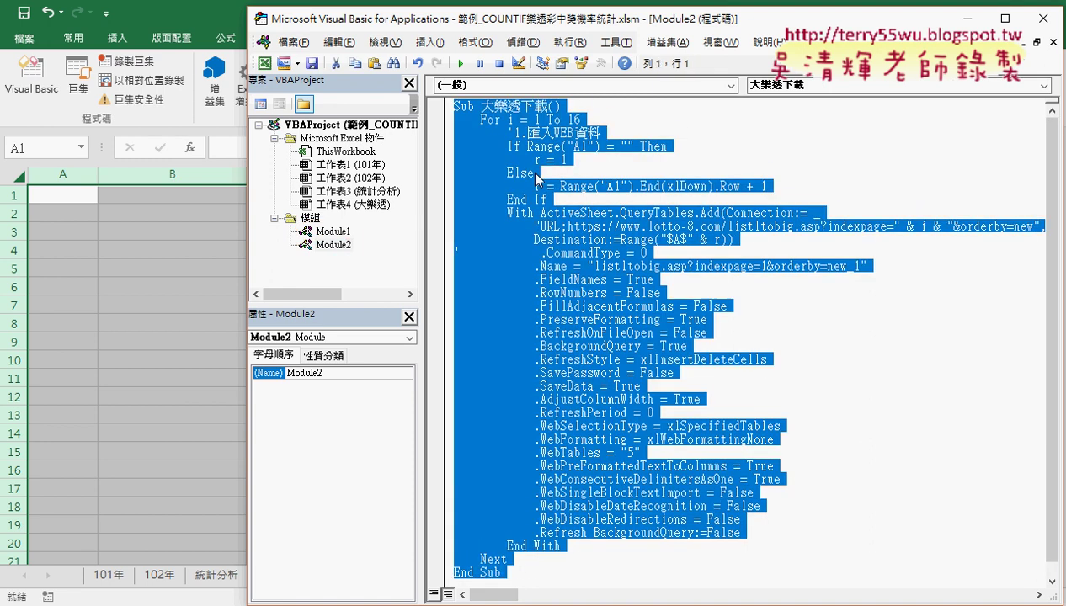
pyautogui.doubleClick(335, 234)
pyautogui.scroll(-1, 507, 236)
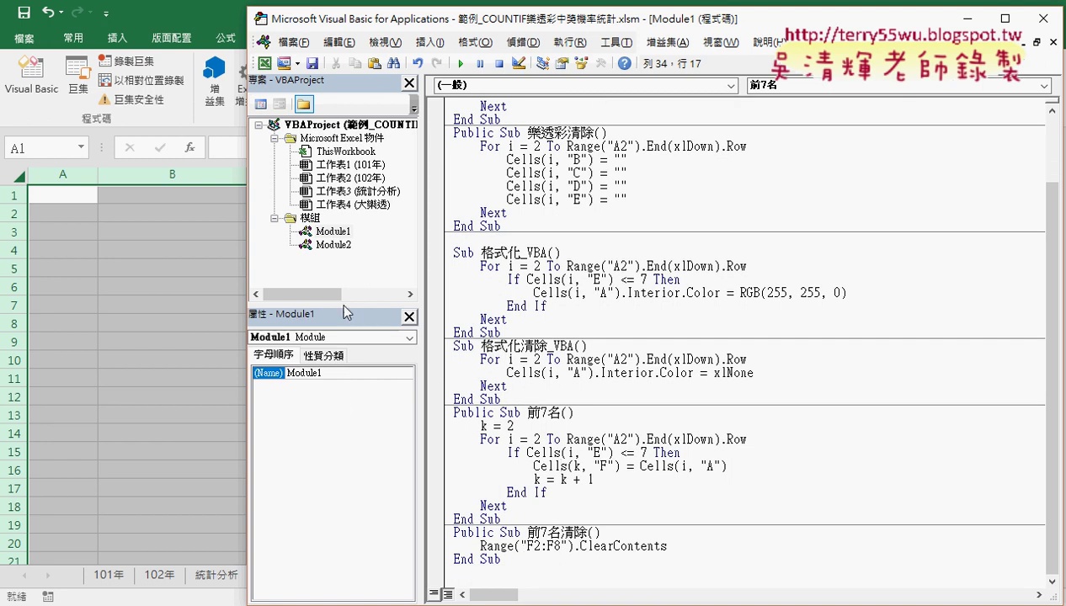
pyautogui.doubleClick(330, 244)
pyautogui.click(602, 307)
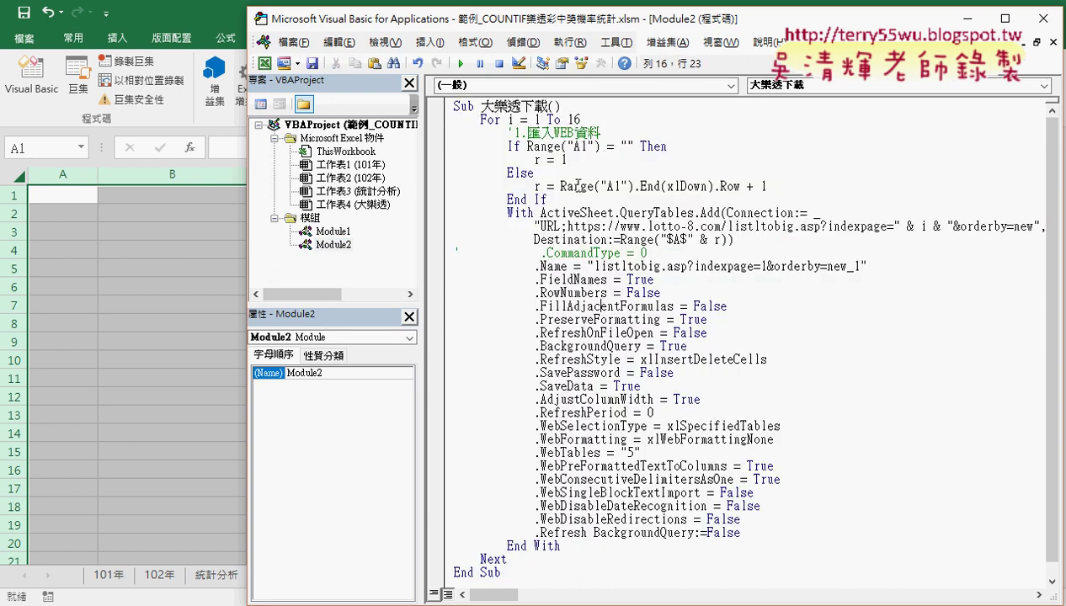
pyautogui.moveTo(547, 199); pyautogui.dragTo(436, 138)
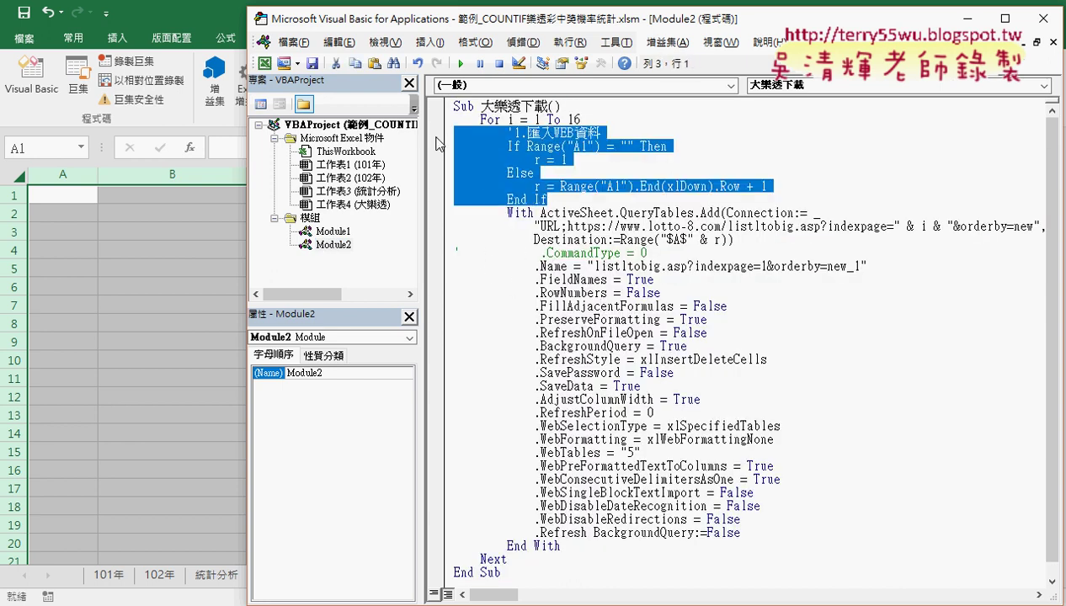
pyautogui.press('Delete')
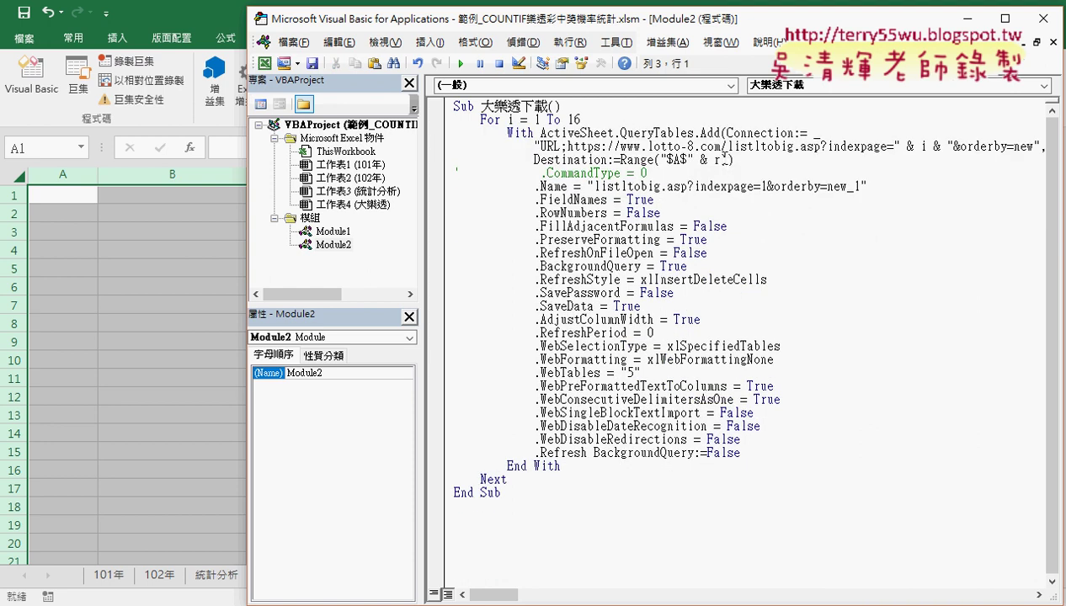
# Step: Replace "& r" in the Destination so it reads Range("$A$1")
pyautogui.moveTo(722, 160); pyautogui.dragTo(695, 161)
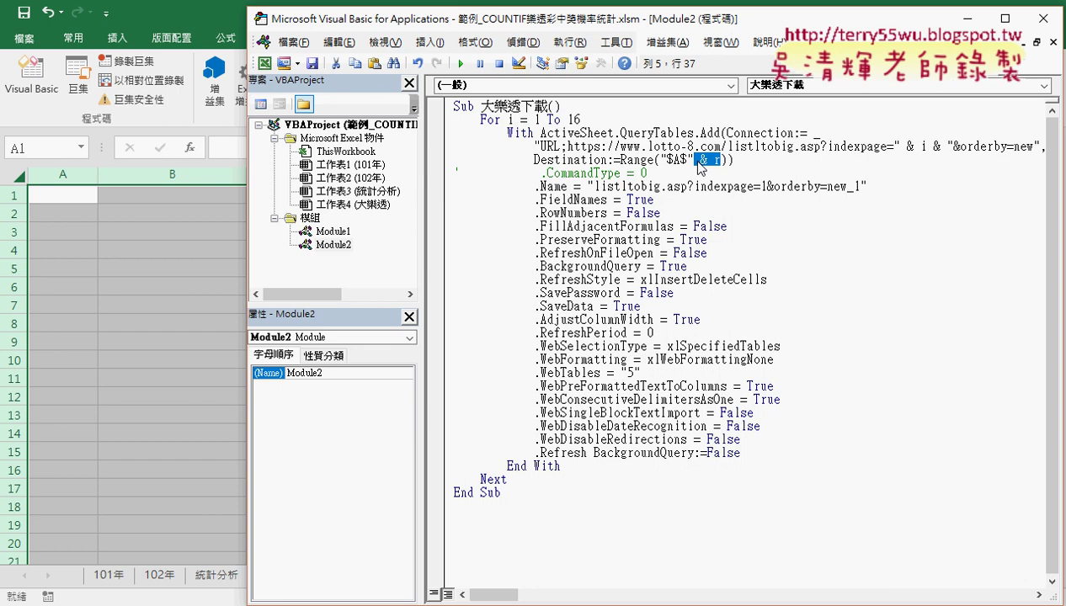
pyautogui.press('Delete')
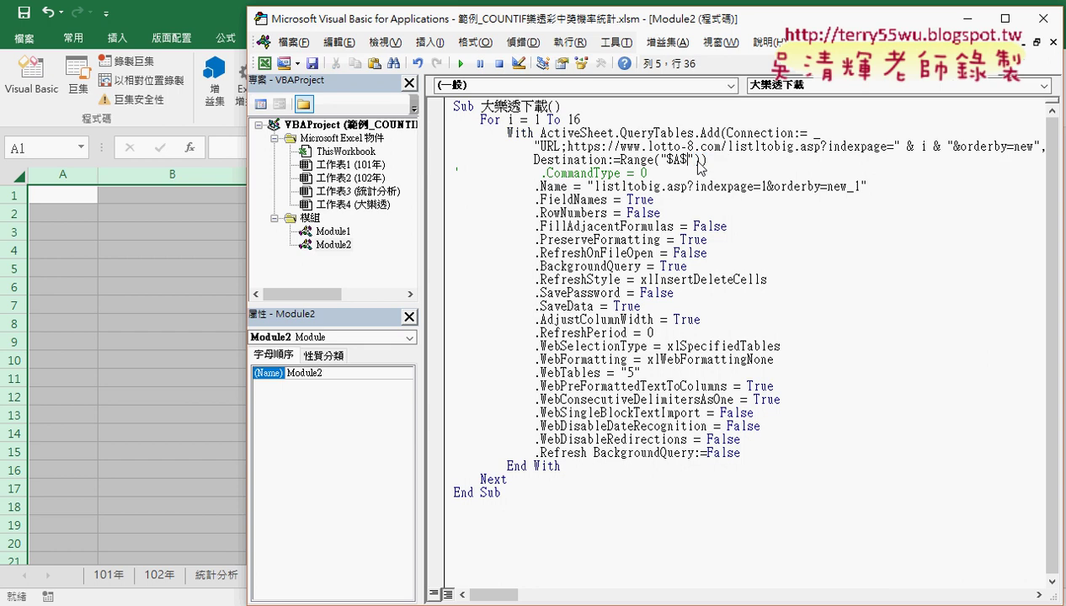
pyautogui.write('1')
pyautogui.moveTo(693, 160); pyautogui.dragTo(684, 160)
pyautogui.click(533, 160)
pyautogui.moveTo(534, 160); pyautogui.dragTo(607, 160)
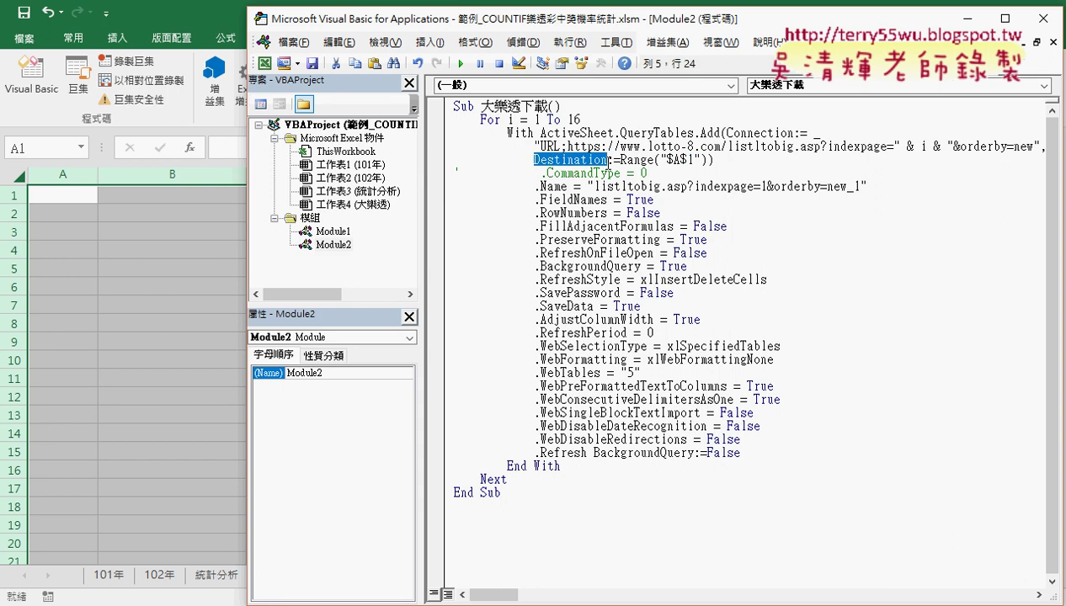
pyautogui.moveTo(620, 160); pyautogui.dragTo(707, 160)
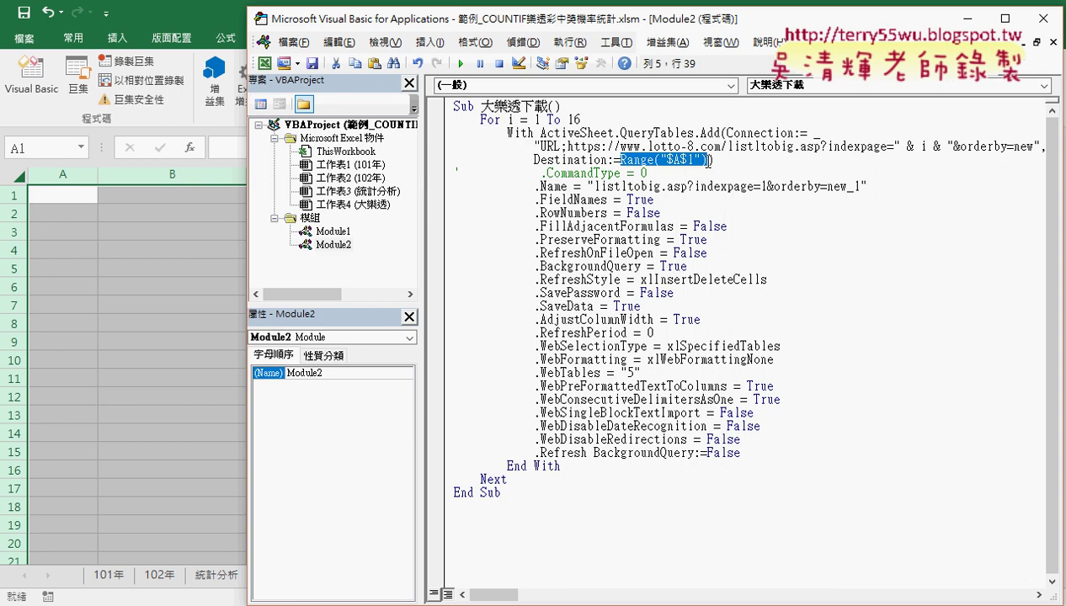
pyautogui.moveTo(695, 160); pyautogui.dragTo(686, 160)
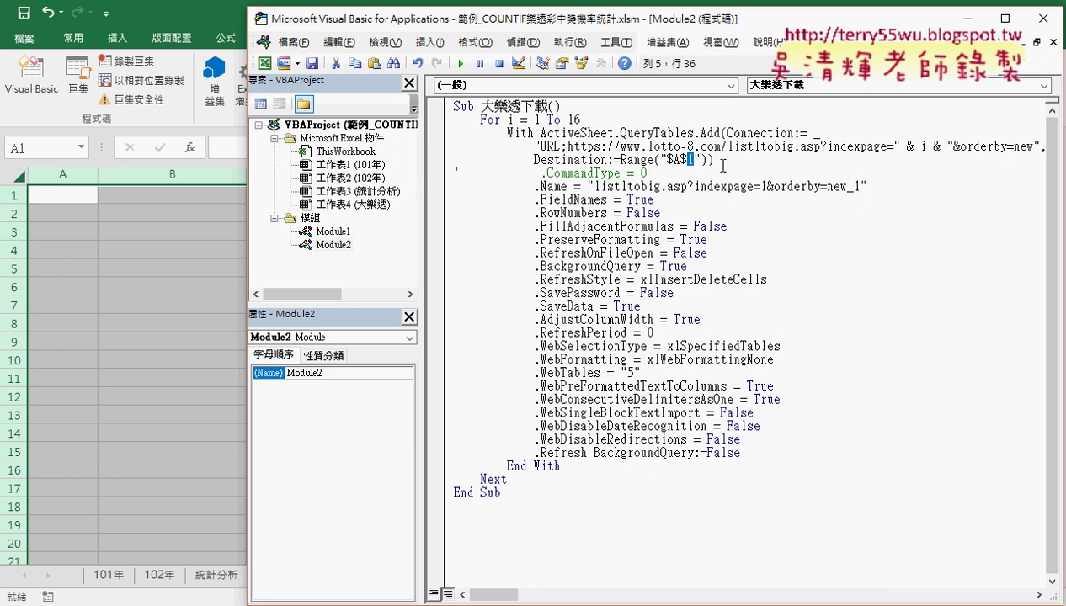
# Step: Insert an empty If i = 1 Then / Else / End If block right after For i = 1 To 16
pyautogui.click(620, 120)
pyautogui.press('Return')
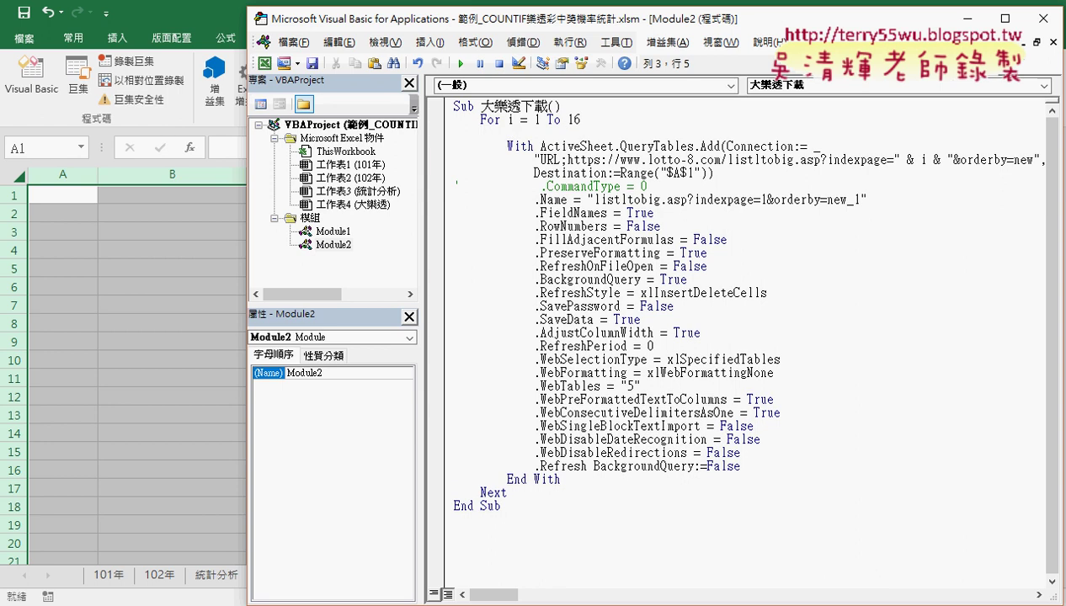
pyautogui.press('Tab')
pyautogui.write('if')
pyautogui.write(' i=1')
pyautogui.write(' th')
pyautogui.write('en')
pyautogui.press('Return')
pyautogui.press('Return')
pyautogui.write('e')
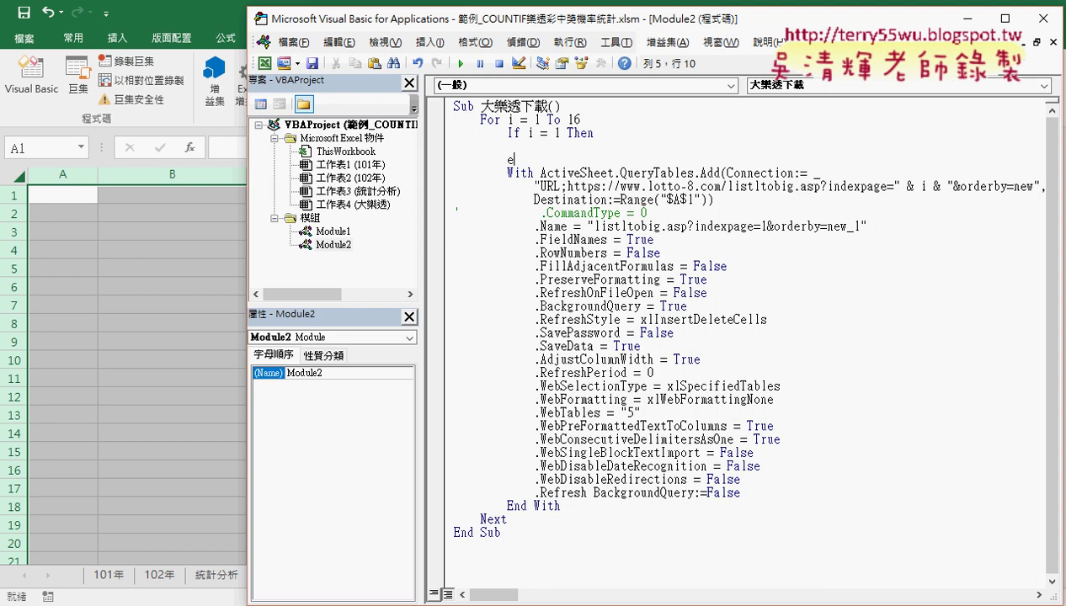
pyautogui.write('lse')
pyautogui.press('Return')
pyautogui.press('Return')
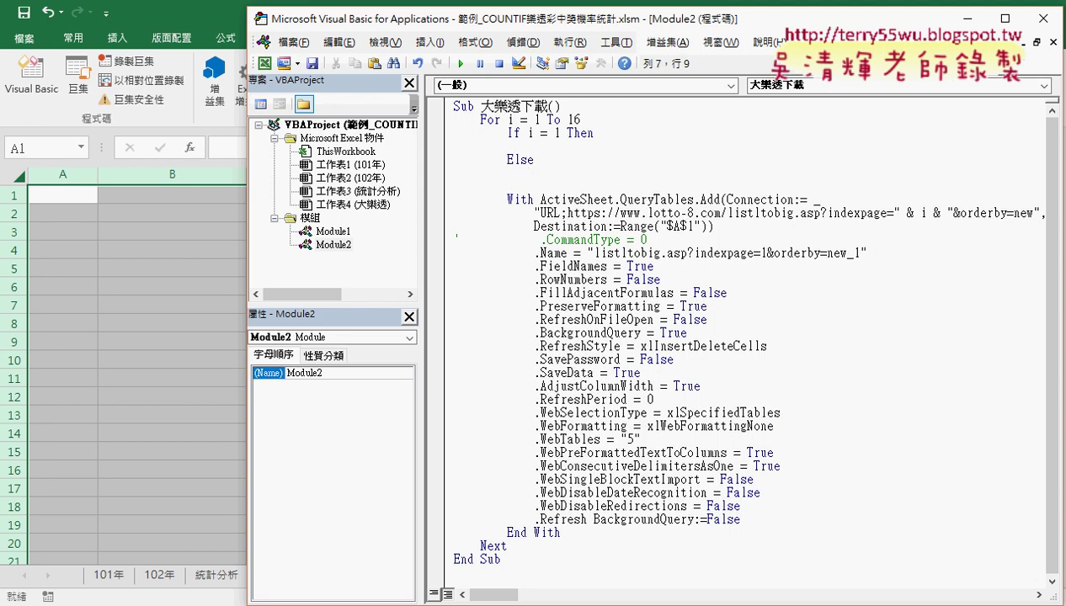
pyautogui.write('end ')
pyautogui.write('if')
pyautogui.press('Up')
pyautogui.press('Up')
pyautogui.press('Up')
pyautogui.press('Up')
pyautogui.press('Down')
pyautogui.press('Down')
pyautogui.press('Down')
pyautogui.keyDown('shift'); pyautogui.click(478, 175); pyautogui.keyUp('shift')
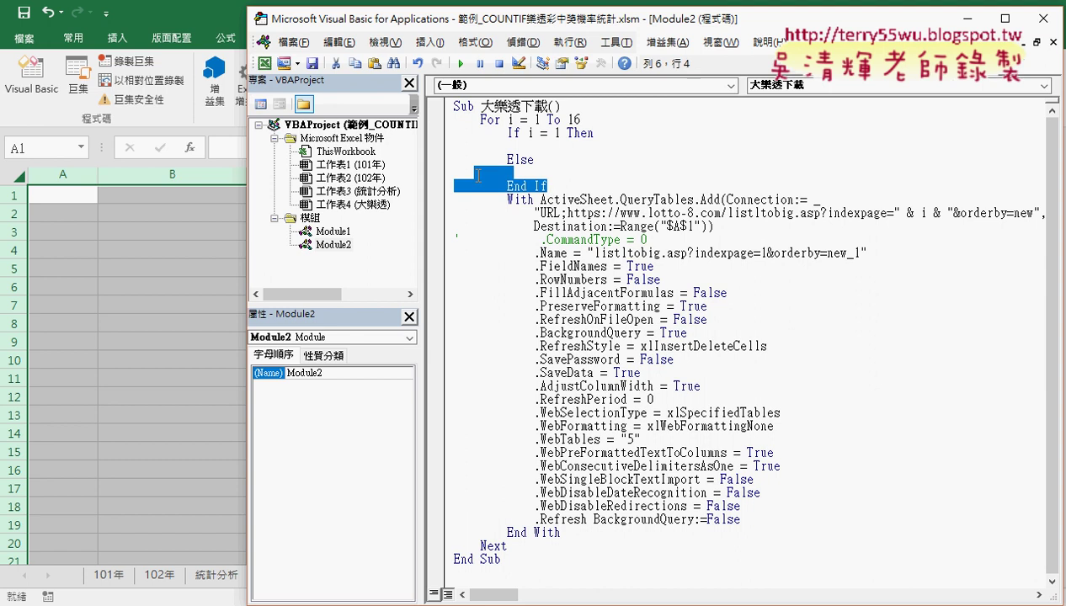
pyautogui.keyDown('shift'); pyautogui.click(434, 131); pyautogui.keyUp('shift')
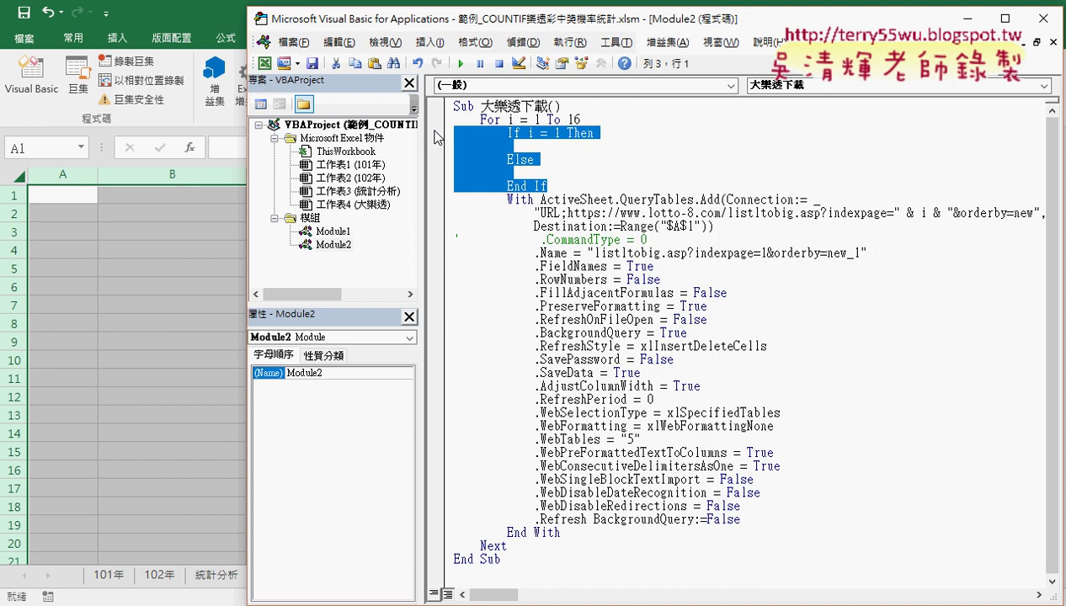
# Step: Set r = 1 inside the If i = 1 branch
pyautogui.click(559, 133)
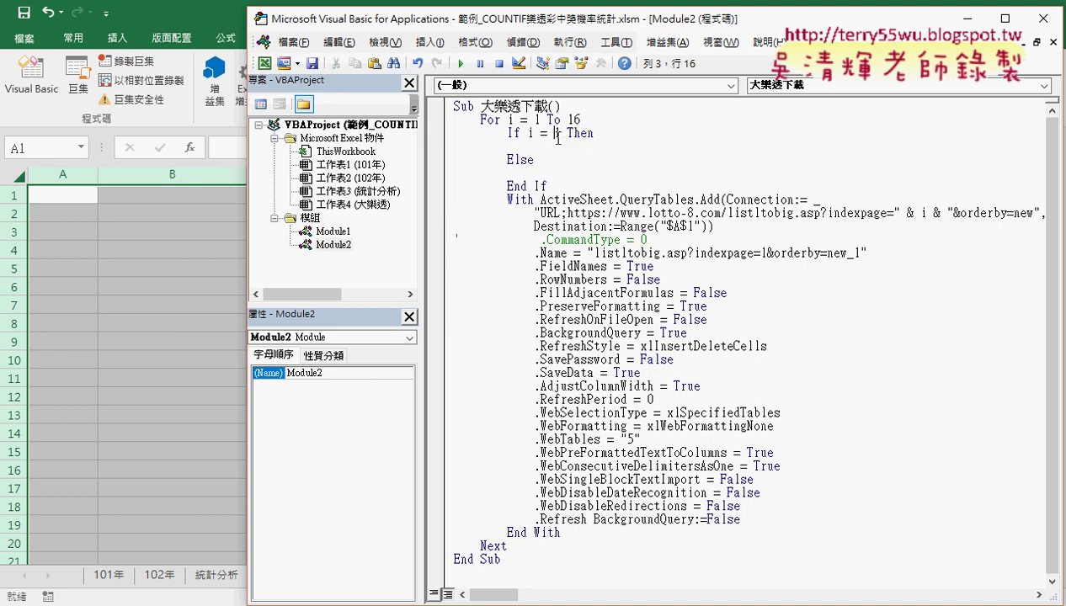
pyautogui.moveTo(560, 133); pyautogui.dragTo(522, 133)
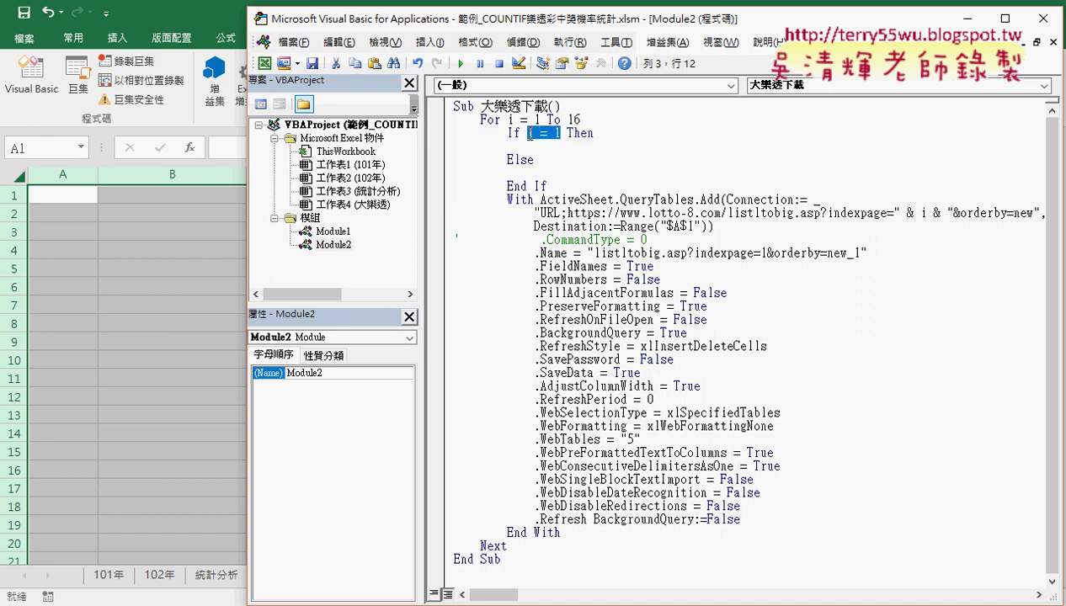
pyautogui.click(534, 149)
pyautogui.press('Tab')
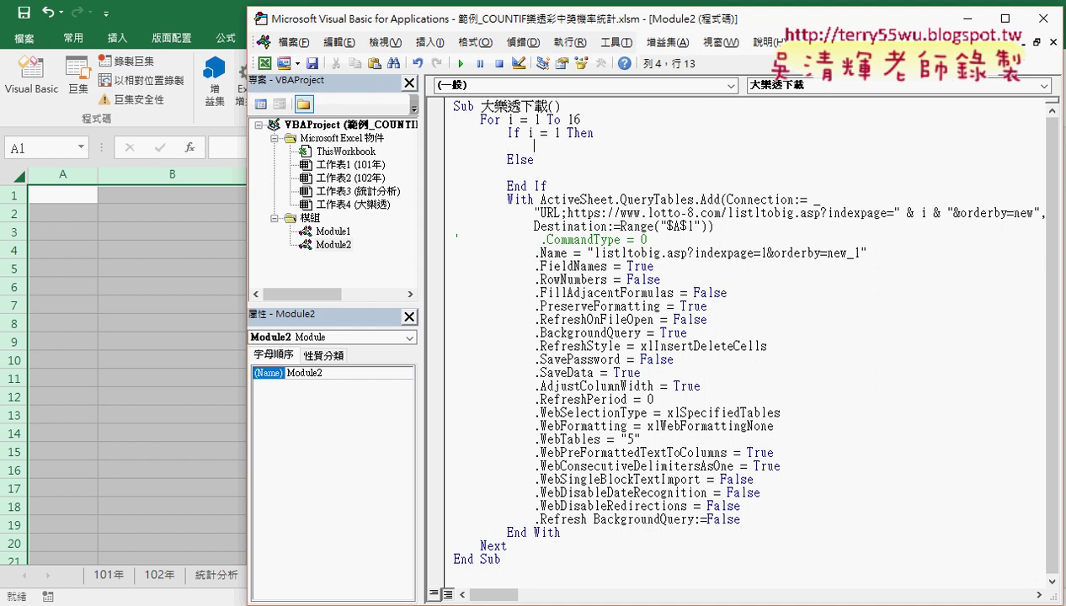
pyautogui.write('r')
pyautogui.write('=')
pyautogui.write('1')
# Step: Under Else, set r = Range("A1").End(xlDown).Row
pyautogui.click(611, 171)
pyautogui.press('Tab')
pyautogui.write('r')
pyautogui.write('=')
pyautogui.write('ran')
pyautogui.write('ge(')
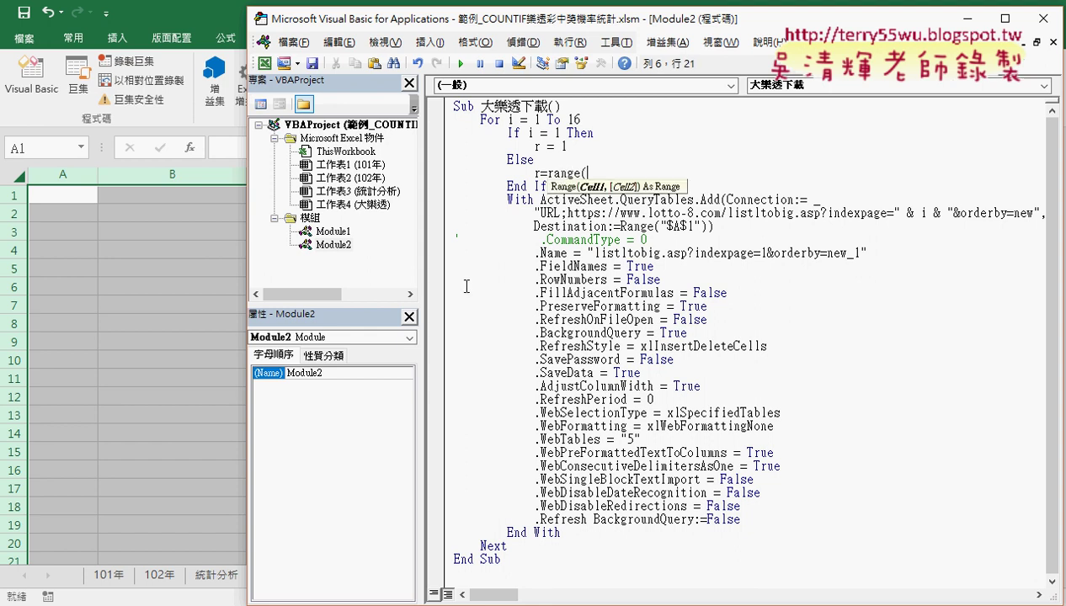
pyautogui.write('"A')
pyautogui.write('1"')
pyautogui.write(').')
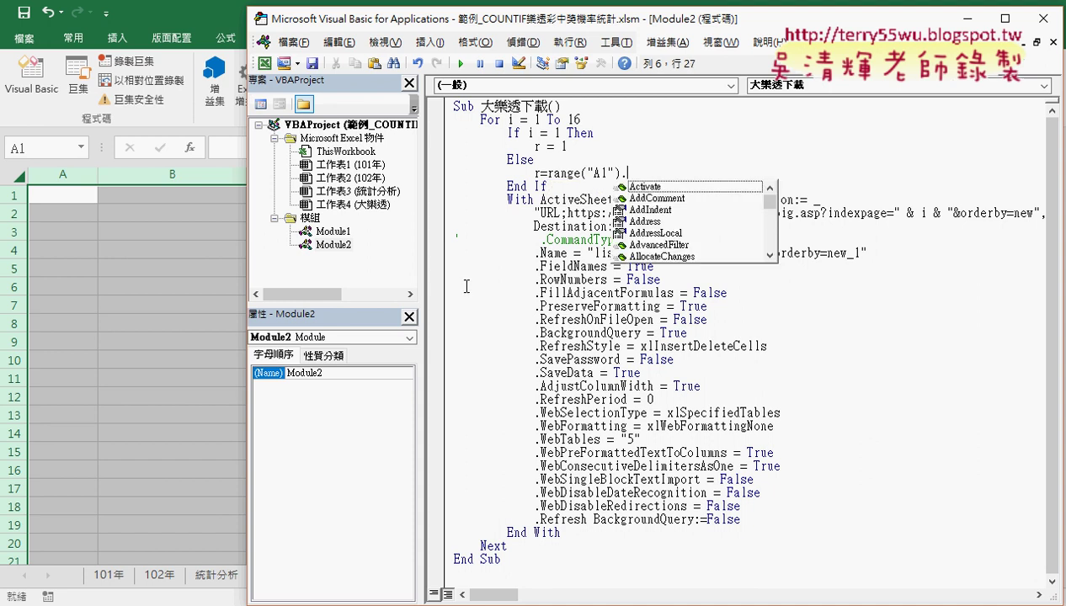
pyautogui.write('E')
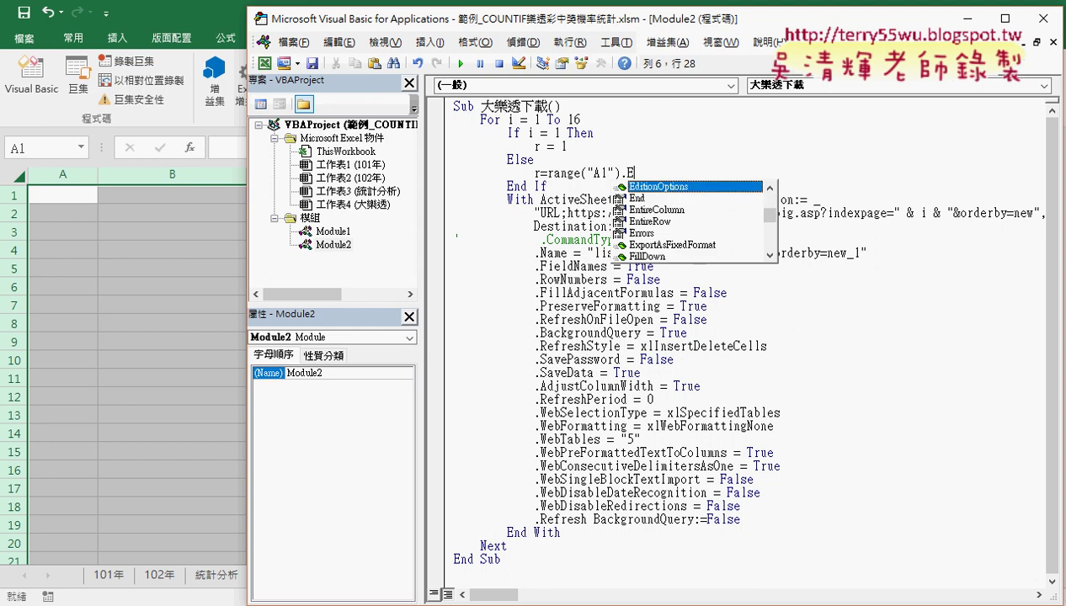
pyautogui.write('nd ')
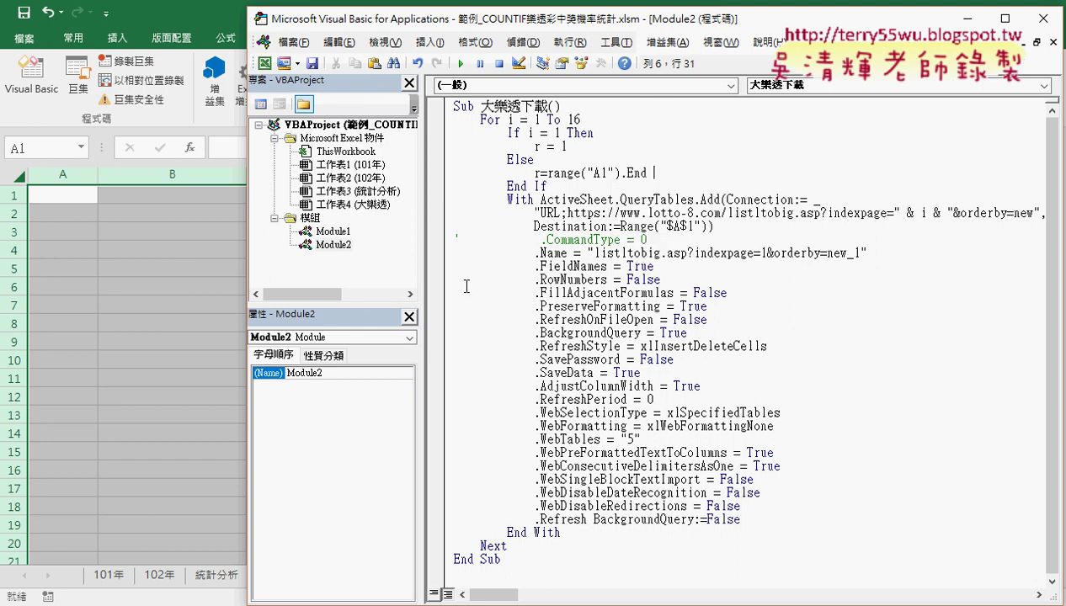
pyautogui.write('(')
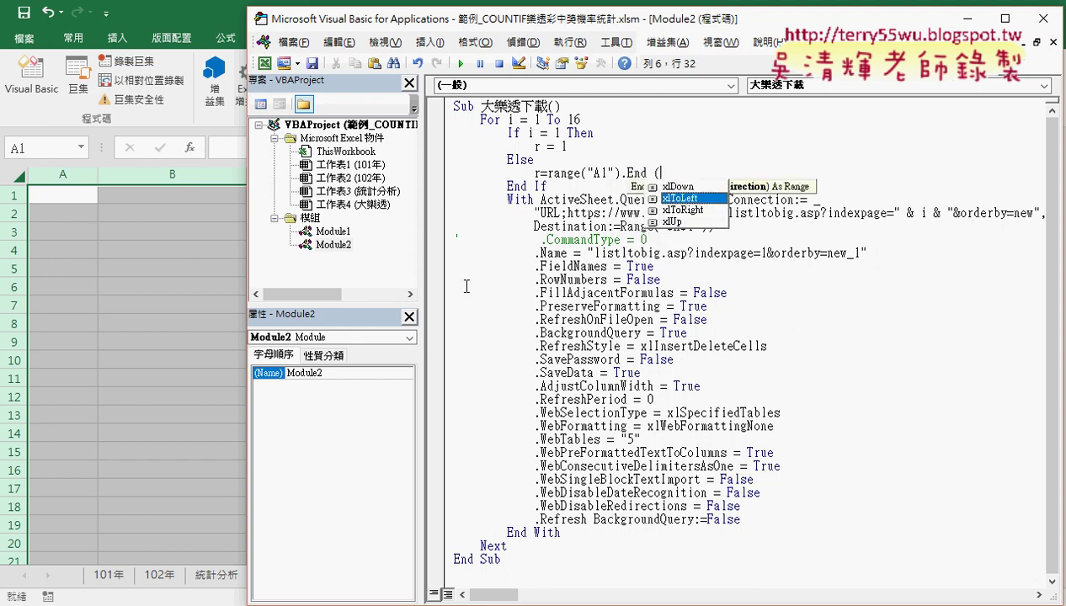
pyautogui.press('Up')
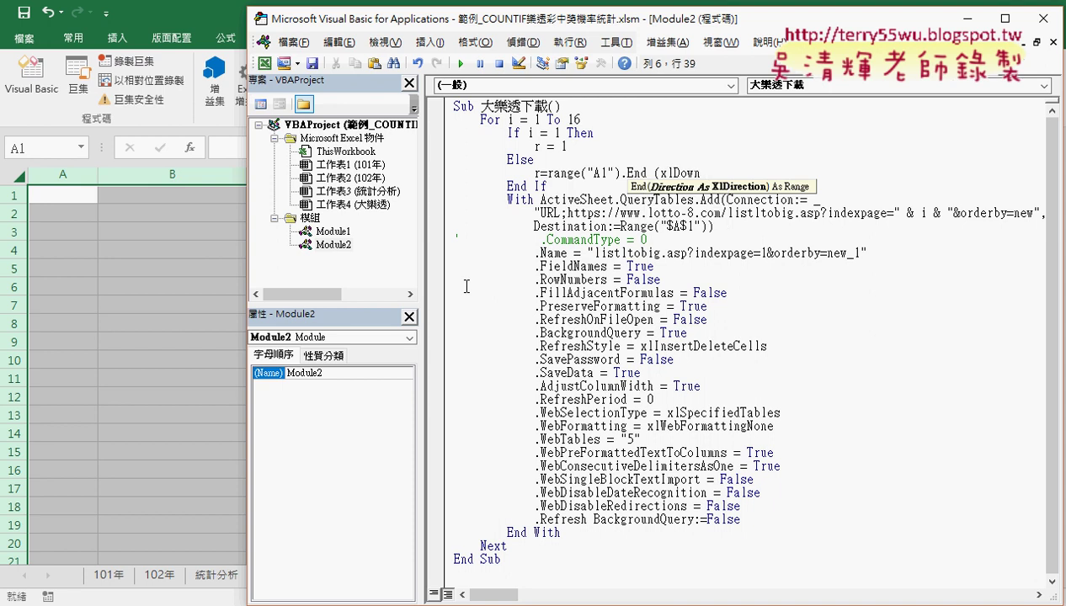
pyautogui.write(').')
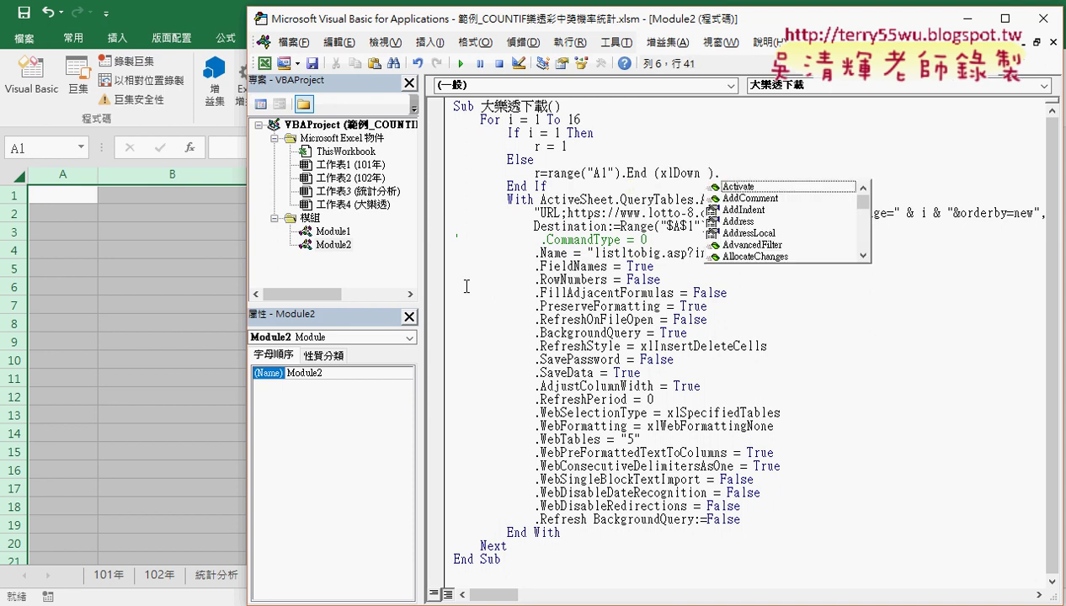
pyautogui.write('row')
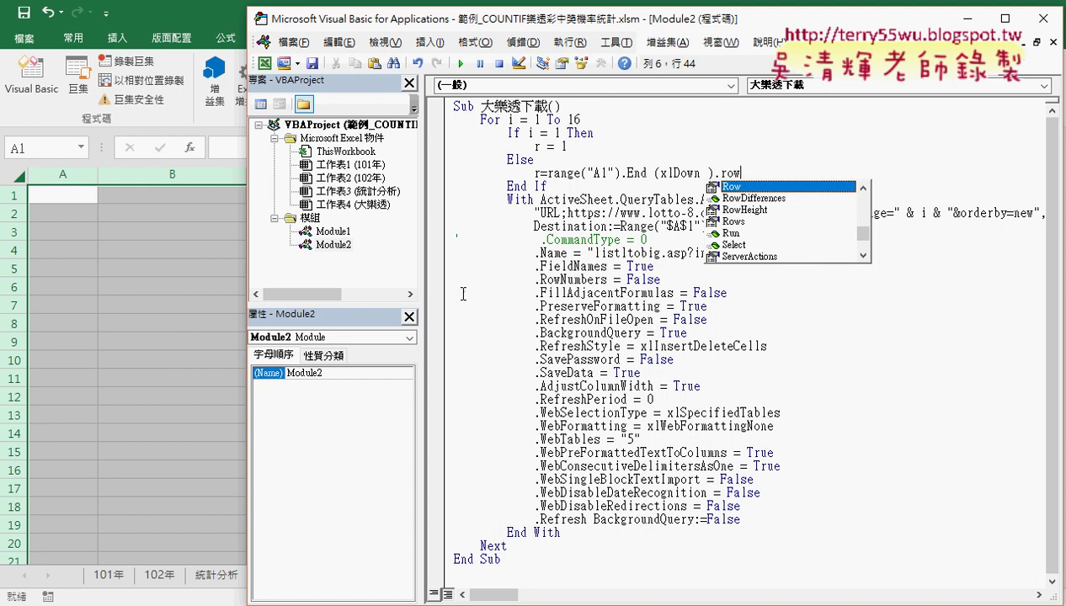
pyautogui.moveTo(740, 172); pyautogui.dragTo(561, 173)
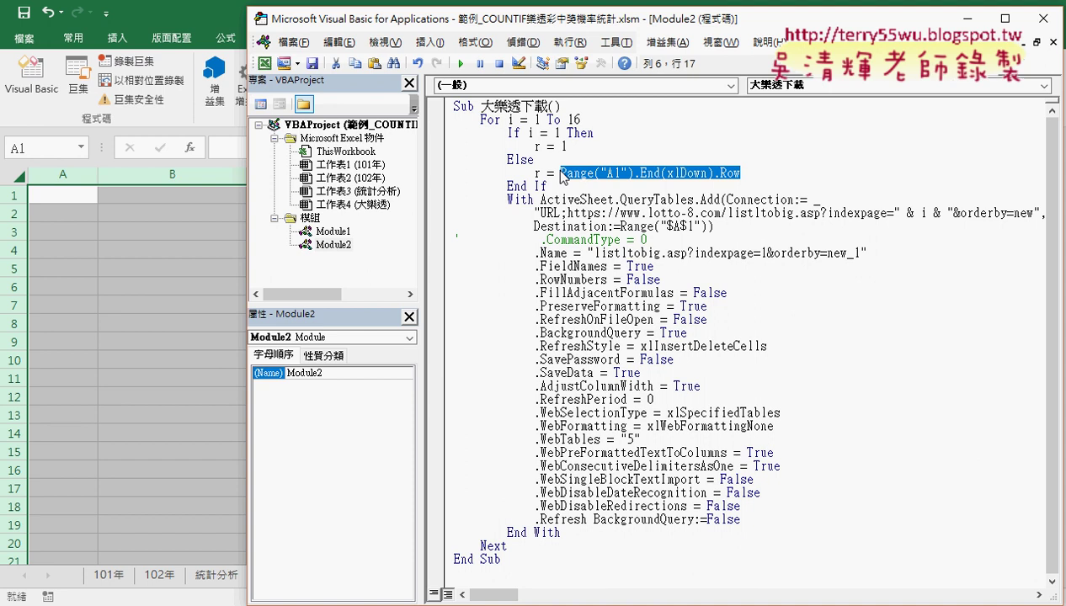
pyautogui.click(764, 176)
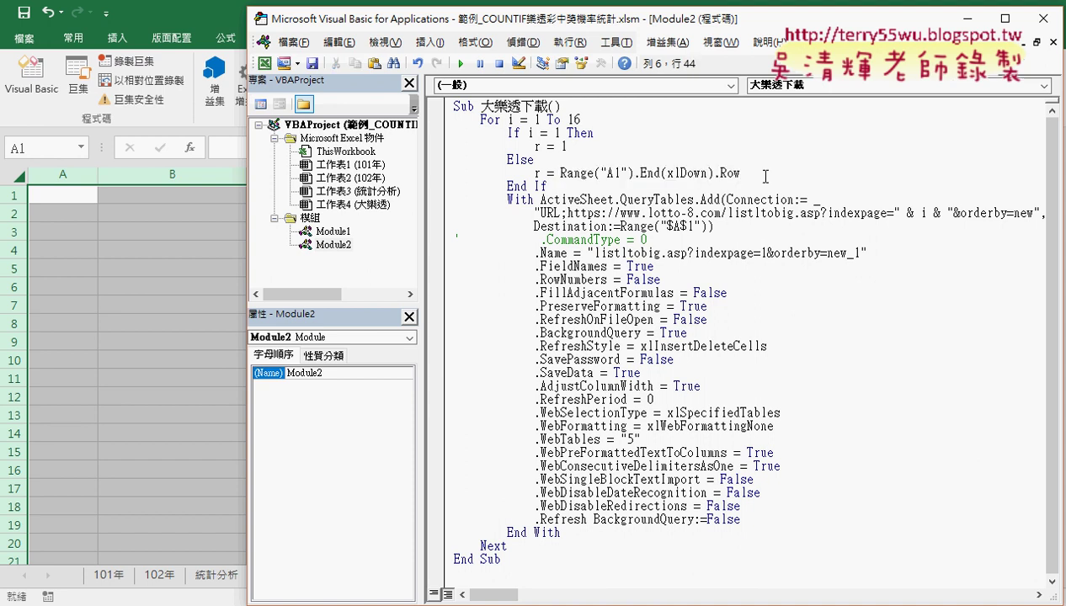
# Step: Append + 1 to the Else row formula and change Destination to Range("$A$" & r)
pyautogui.write('+1')
pyautogui.moveTo(551, 186); pyautogui.dragTo(449, 131)
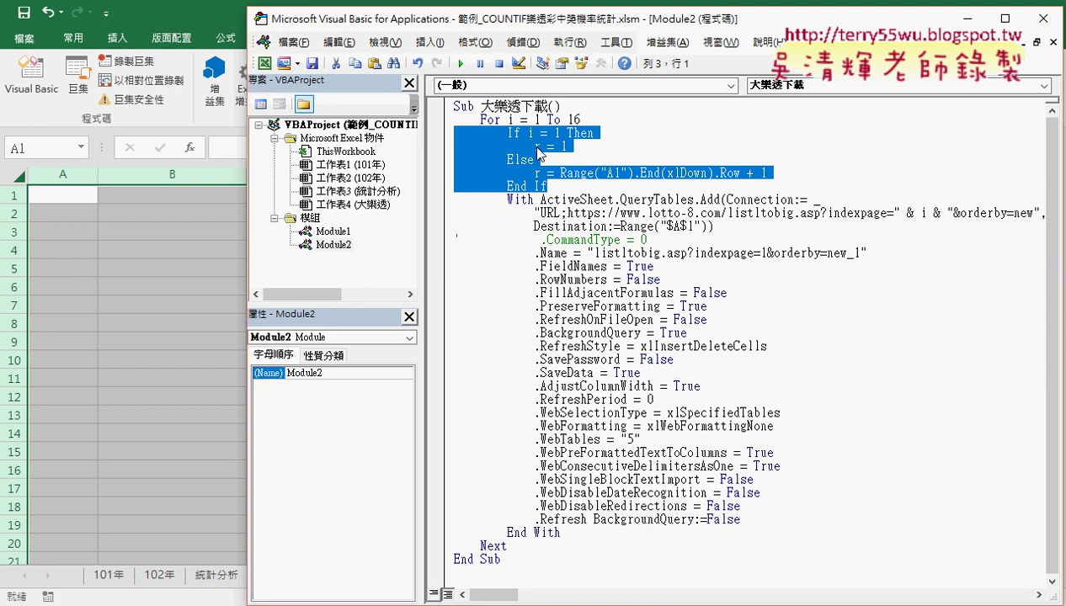
pyautogui.doubleClick(688, 226)
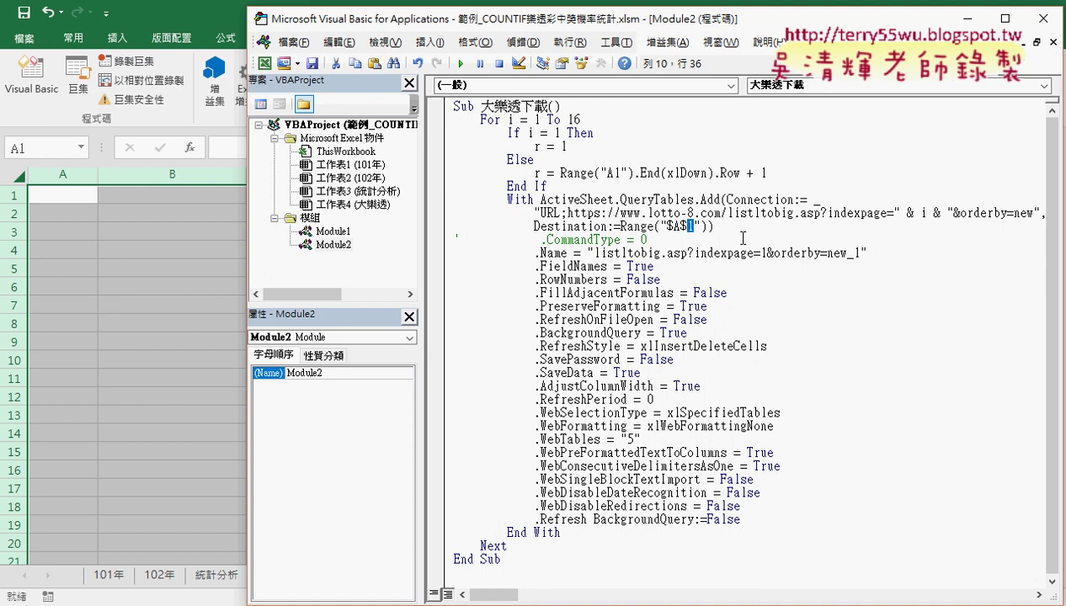
pyautogui.press('Delete')
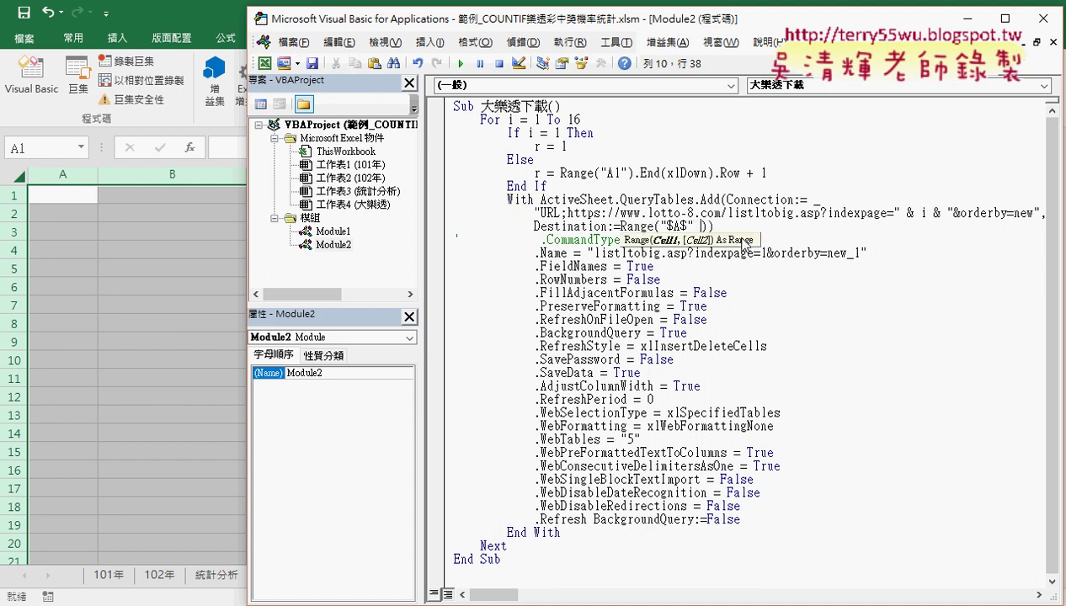
pyautogui.write('&')
pyautogui.write(' r')
pyautogui.click(662, 334)
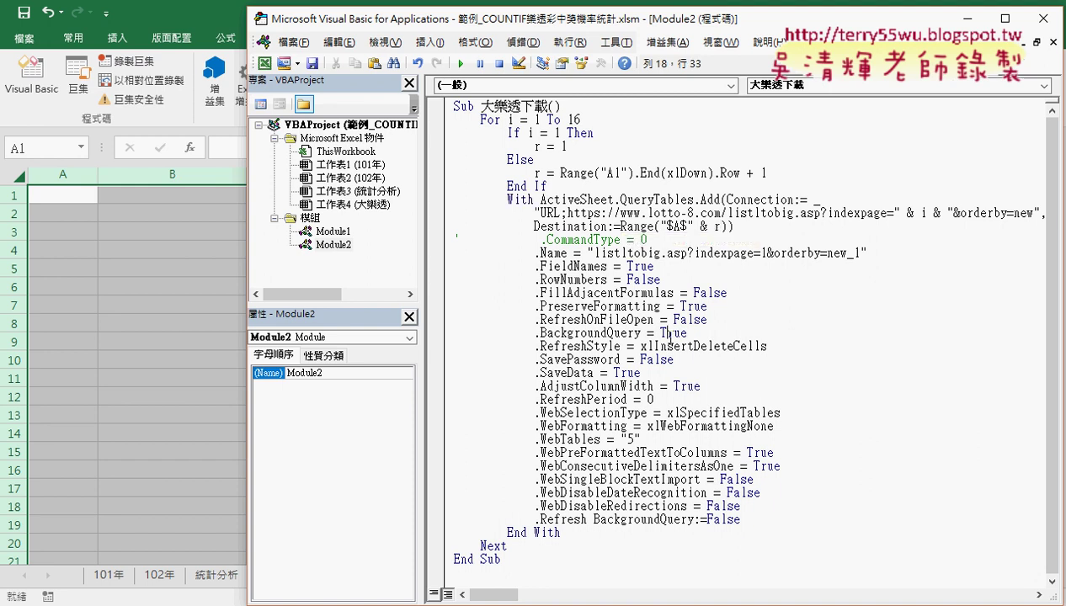
pyautogui.click(178, 425)
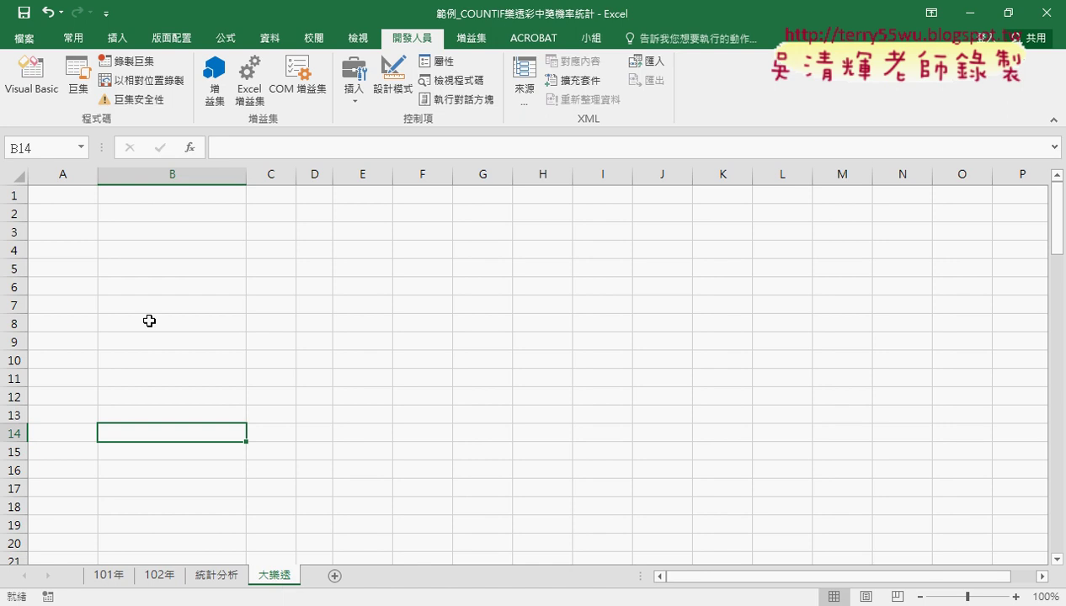
# Step: Select all cells to confirm the 大樂透 sheet is blank, reselect A1, and return to the VBA editor
pyautogui.click(17, 175)
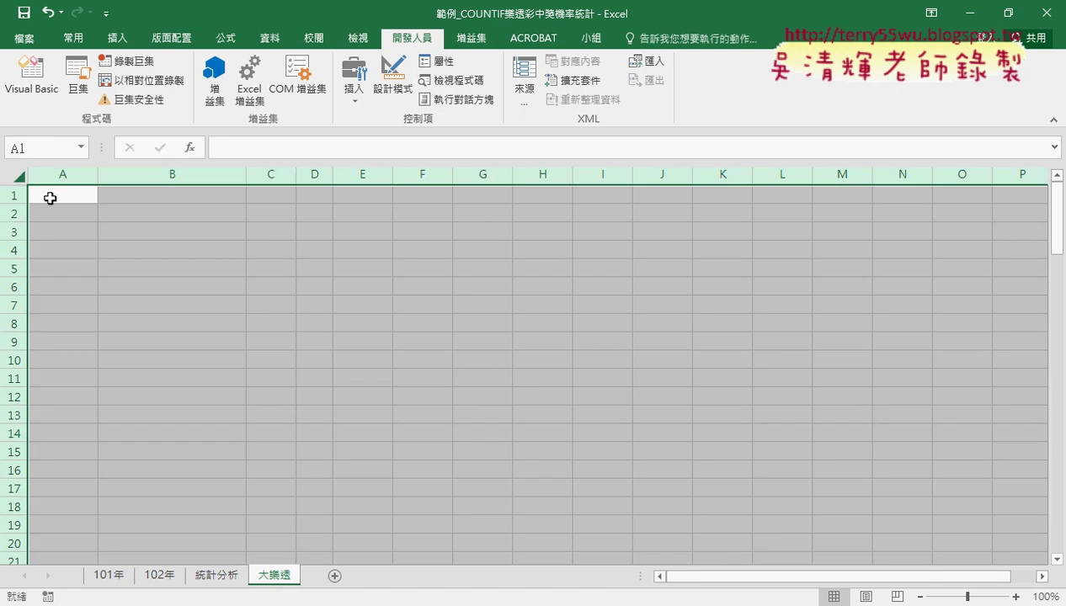
pyautogui.click(48, 195)
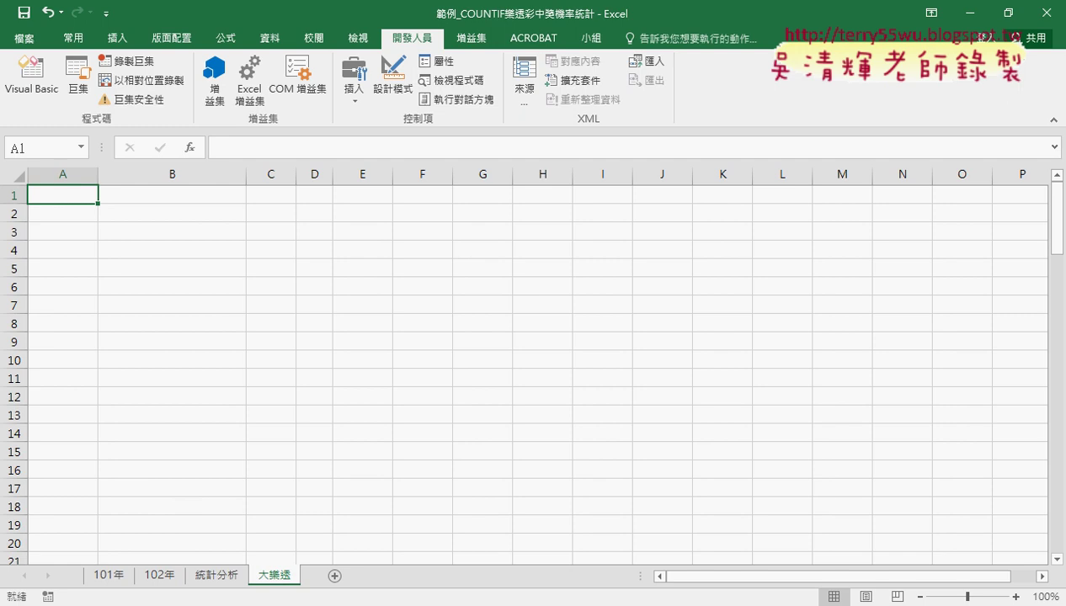
pyautogui.moveTo(519, 594)
pyautogui.click(555, 547)
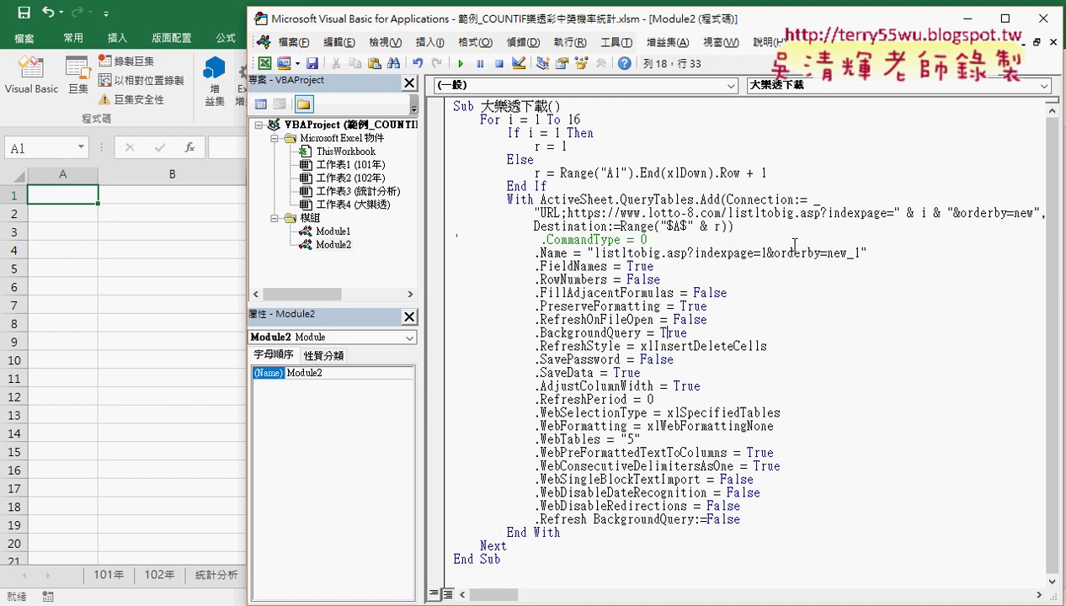
# Step: Set breakpoints on the QueryTables.Add and If i = 1 Then lines and run the macro
pyautogui.click(439, 229)
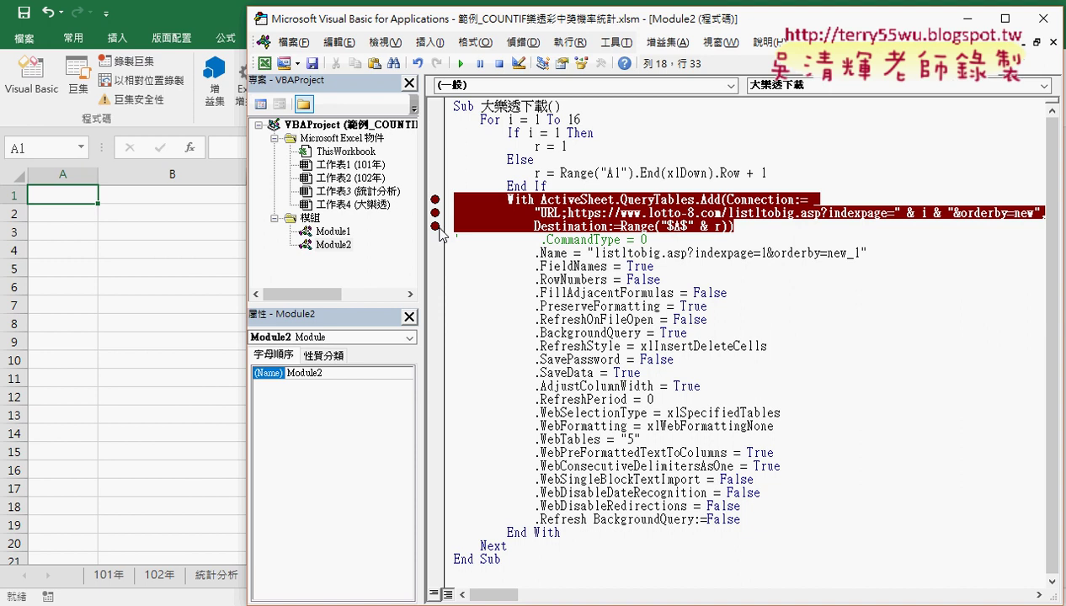
pyautogui.click(435, 134)
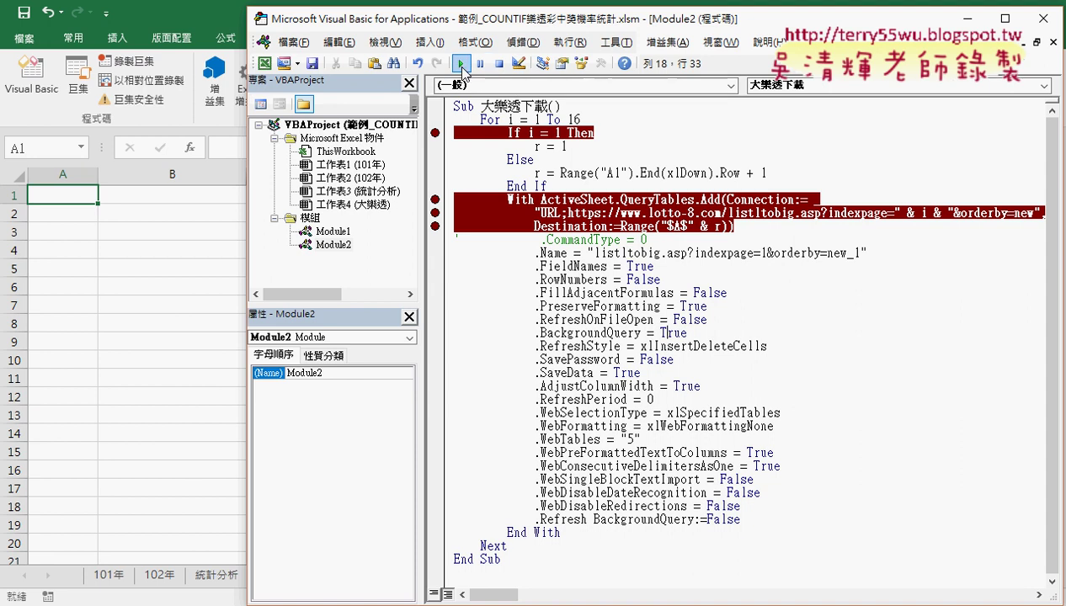
pyautogui.click(461, 64)
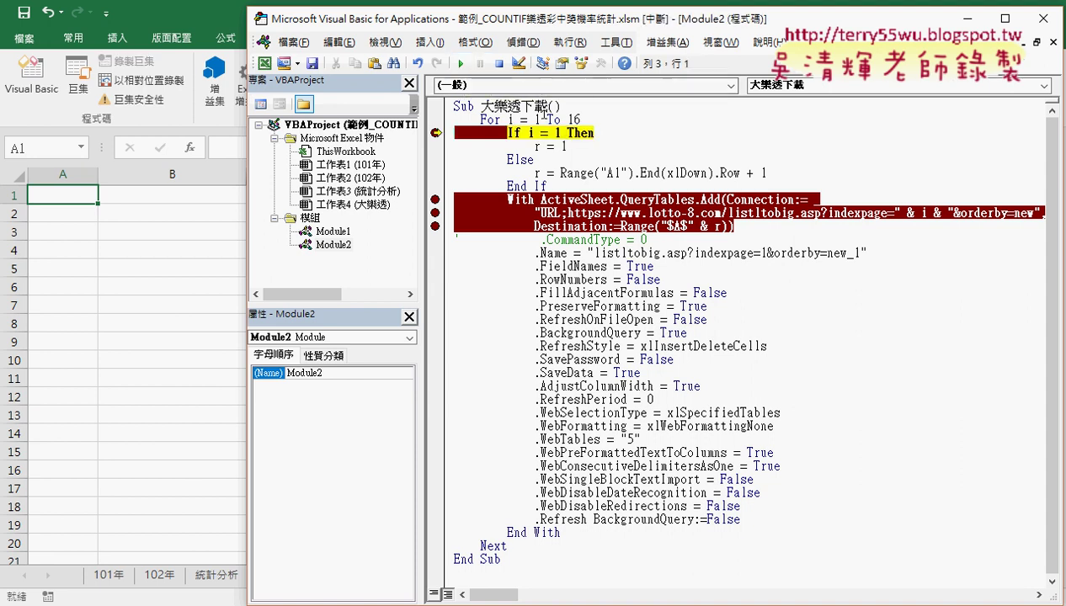
# Step: Step with F8 through the first pass until .Refresh imports the lottery data from A1
pyautogui.moveTo(640, 172)
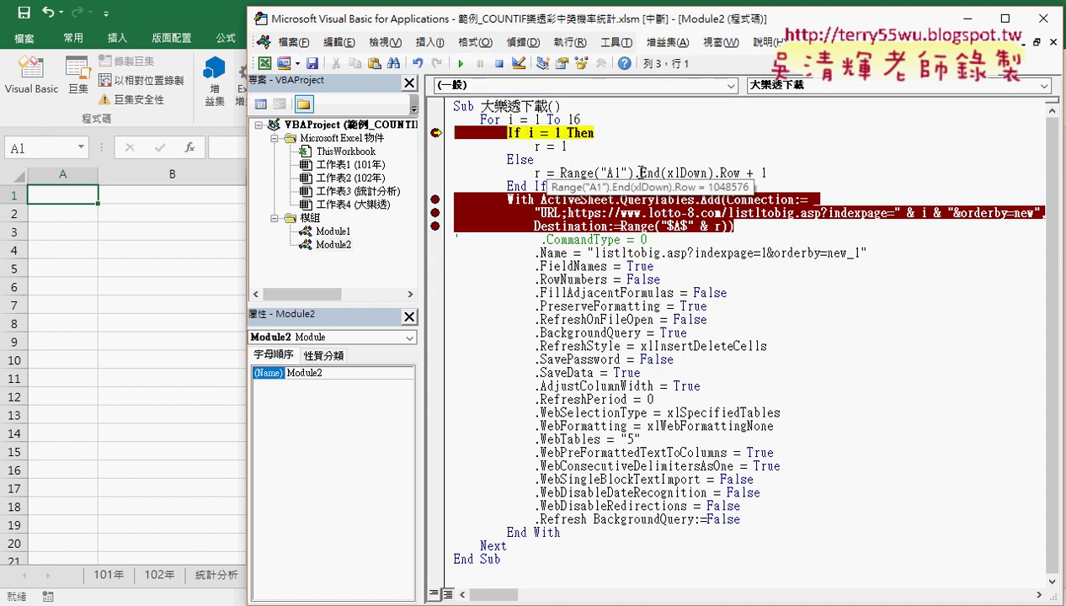
pyautogui.press('F8')
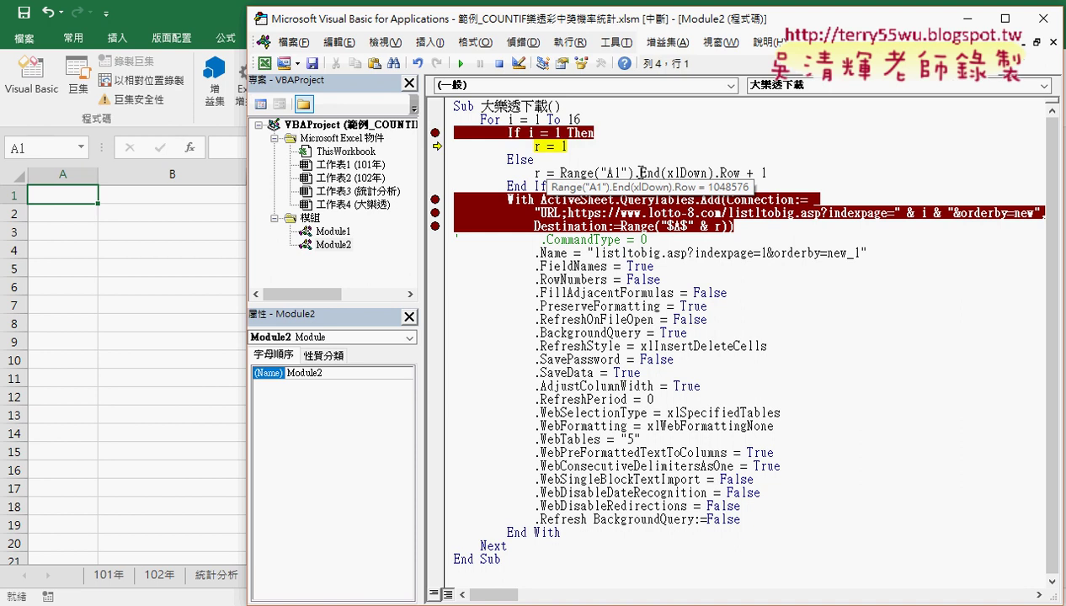
pyautogui.press('F8')
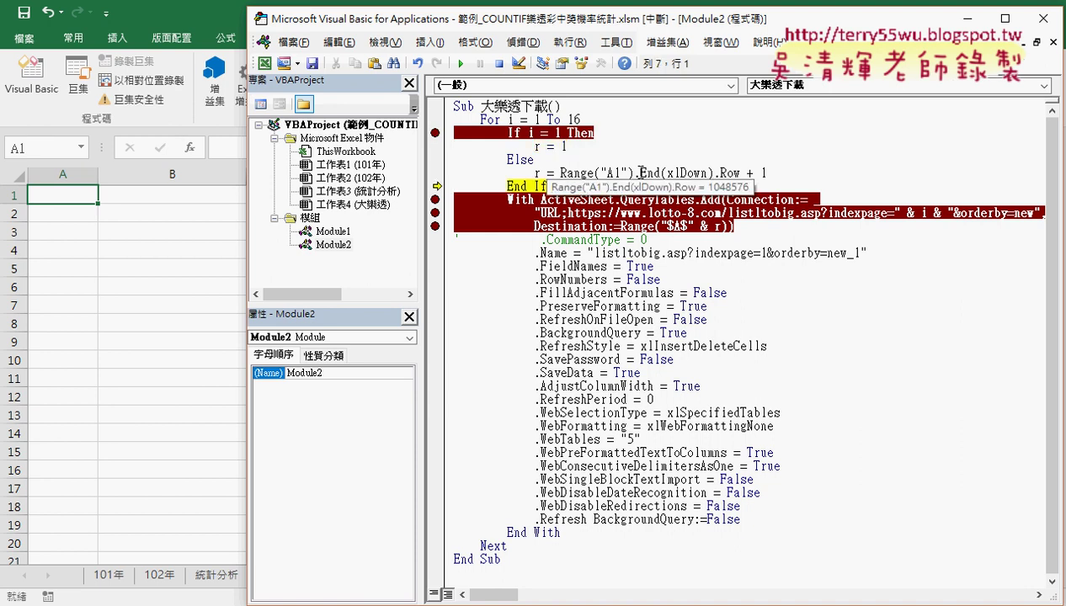
pyautogui.press('F8')
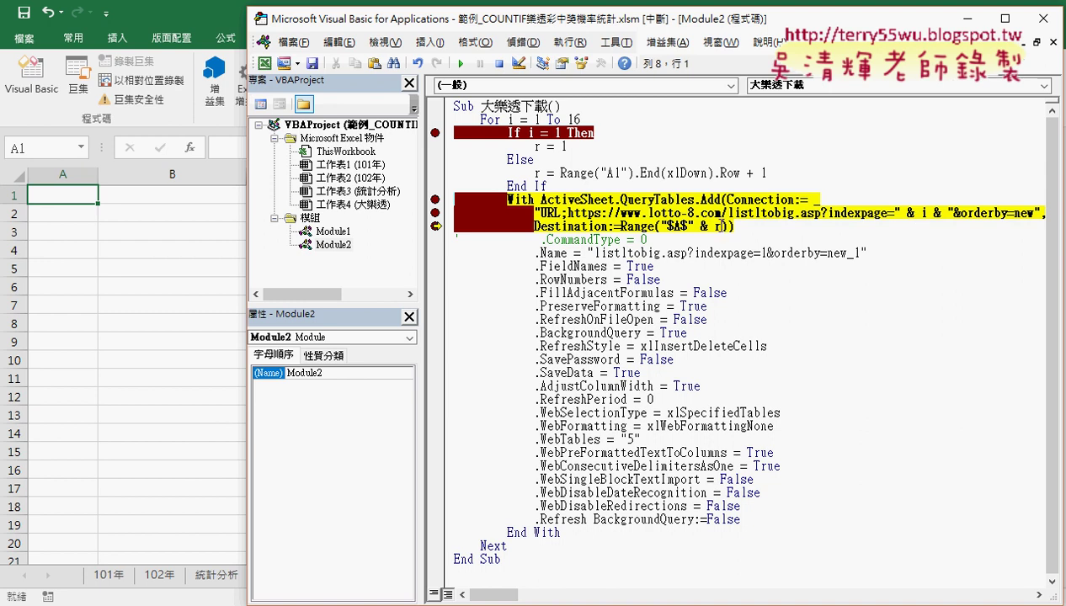
pyautogui.moveTo(721, 227)
pyautogui.press('F8')
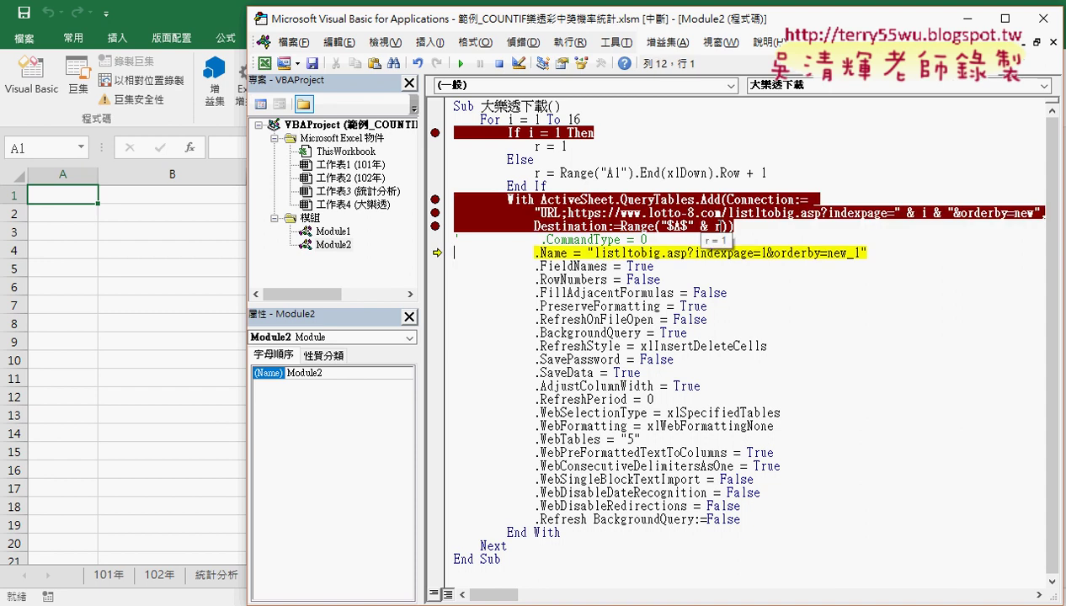
pyautogui.press('F8')
pyautogui.press('F8')
pyautogui.press('F8')
pyautogui.press('F8')
pyautogui.press('F8')
pyautogui.press('F8')
pyautogui.press('F8')
pyautogui.press('F8')
pyautogui.press('F8')
pyautogui.press('F8')
pyautogui.press('F8')
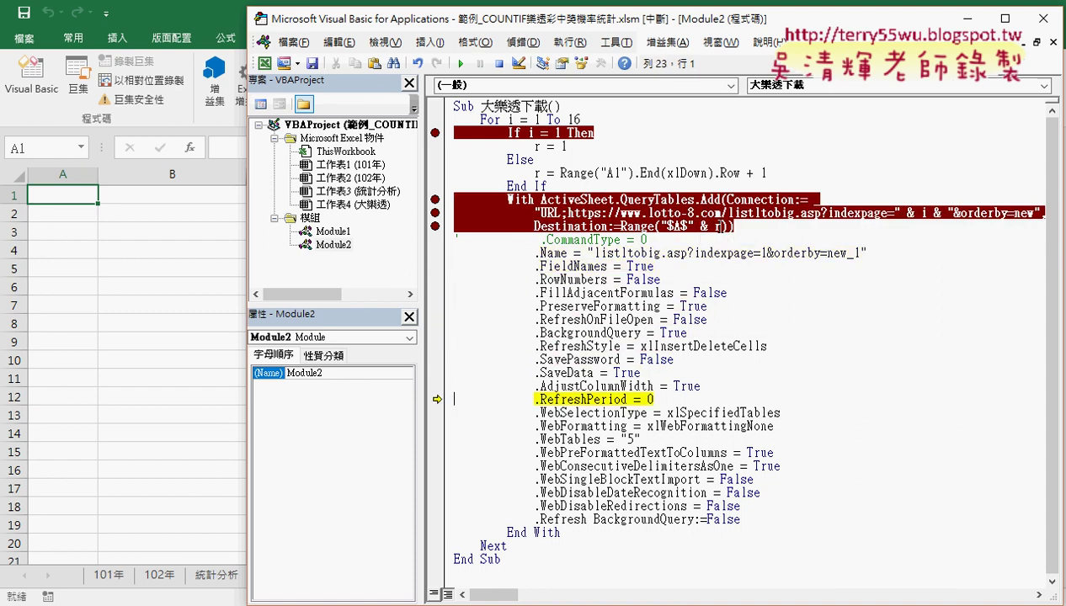
pyautogui.press('F8')
pyautogui.press('F8')
pyautogui.press('F8')
pyautogui.press('F8')
pyautogui.press('F8')
pyautogui.press('F8')
pyautogui.press('F8')
pyautogui.press('F8')
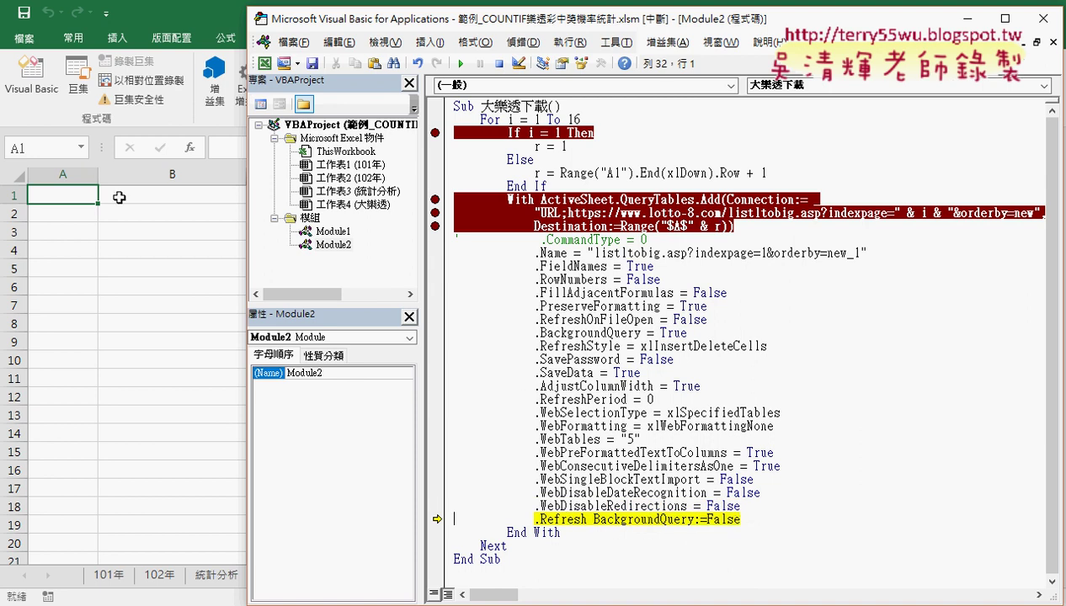
pyautogui.press('F8')
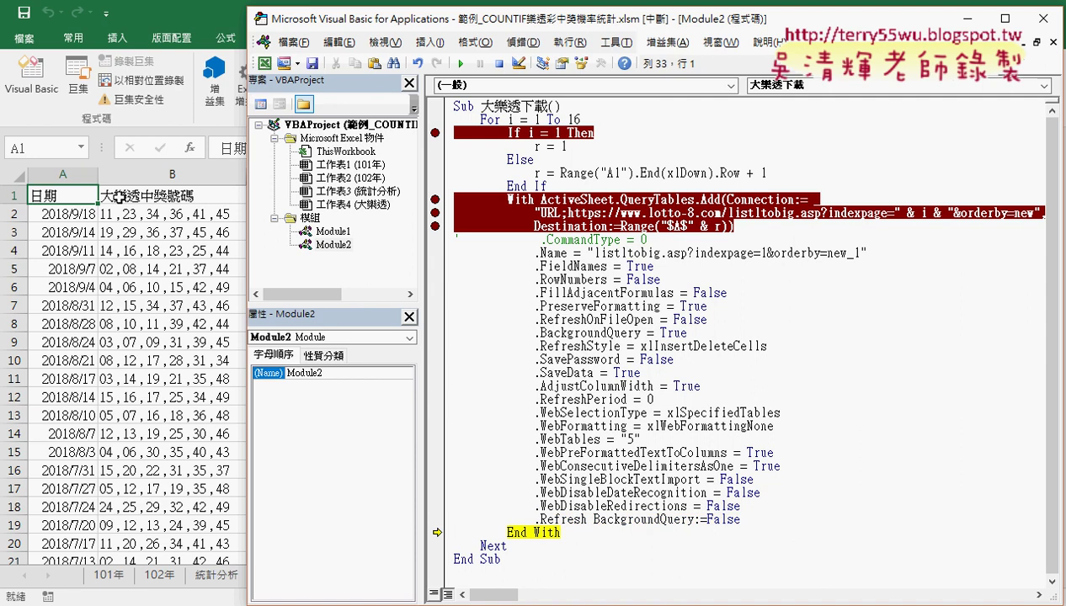
# Step: Step into the second loop pass's Else branch, then jump to the sheet's last row, 101 (2017/10/20)
pyautogui.press('F8')
pyautogui.press('F8')
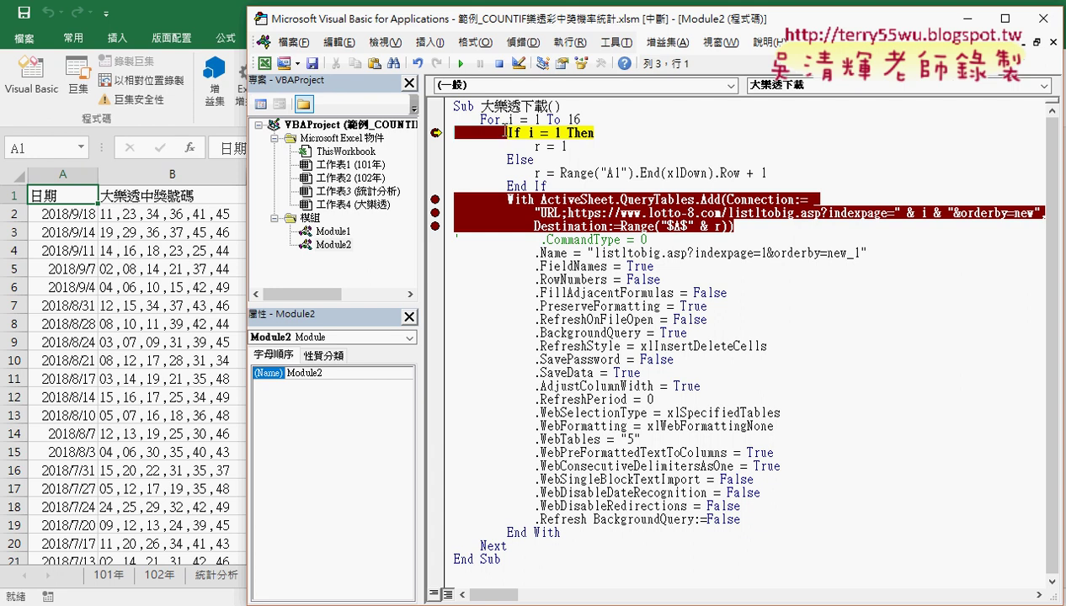
pyautogui.moveTo(509, 124)
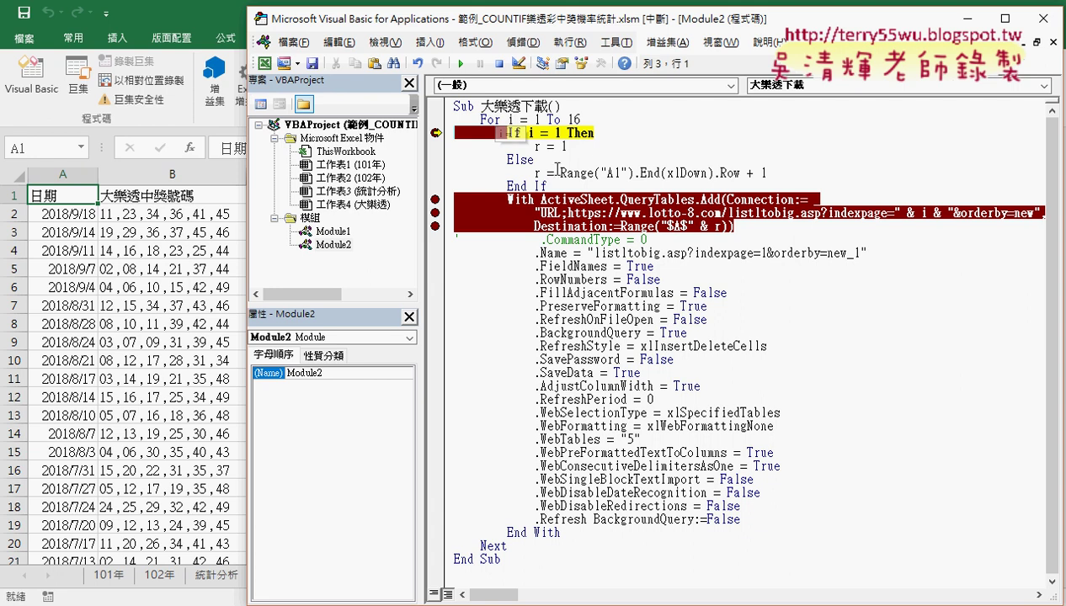
pyautogui.moveTo(528, 133); pyautogui.dragTo(552, 134)
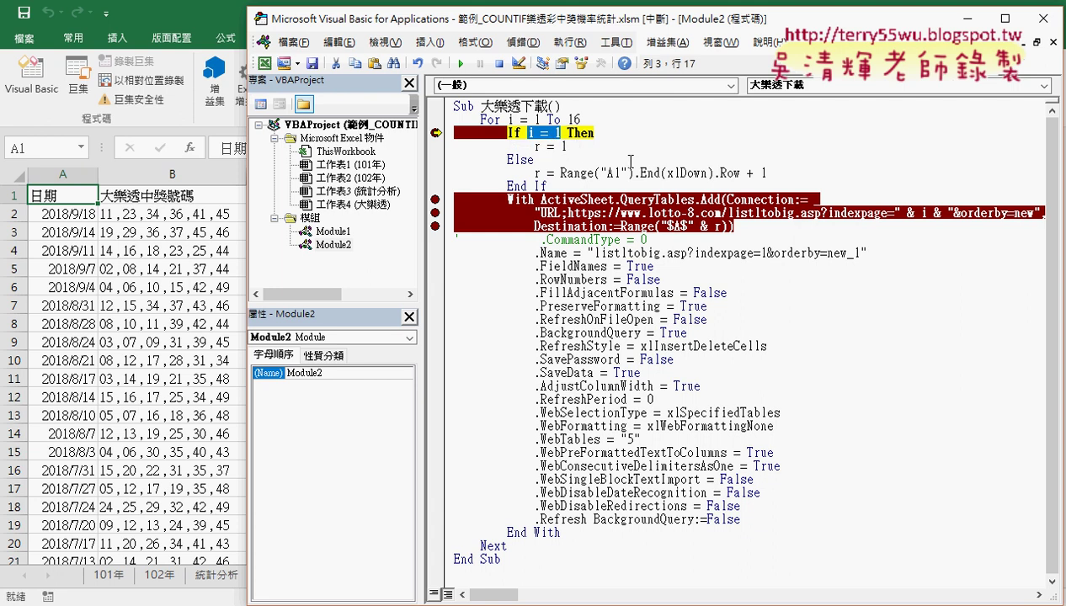
pyautogui.press('F8')
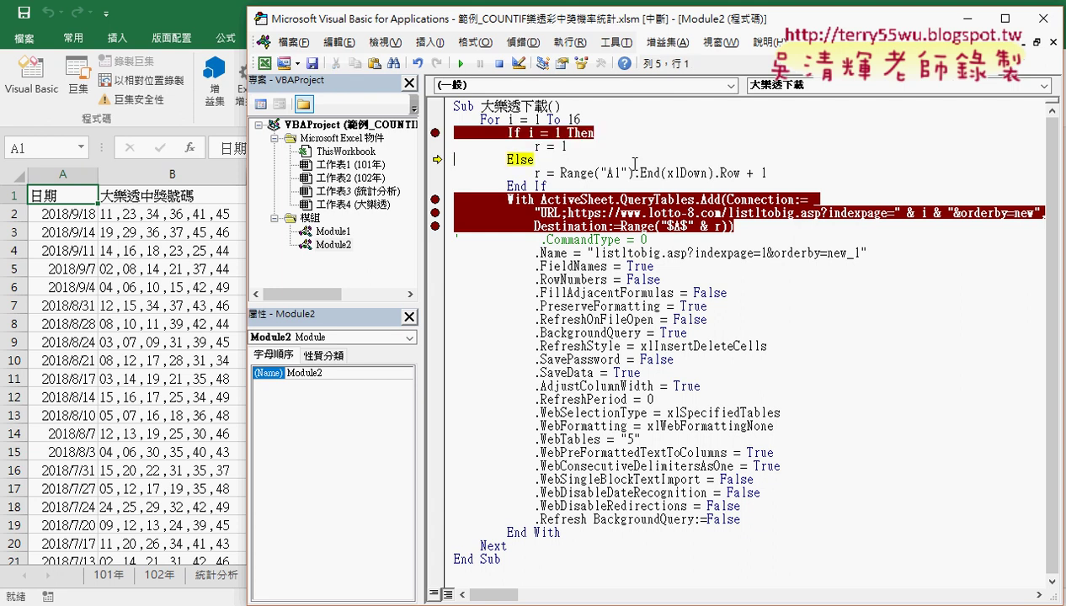
pyautogui.press('F8')
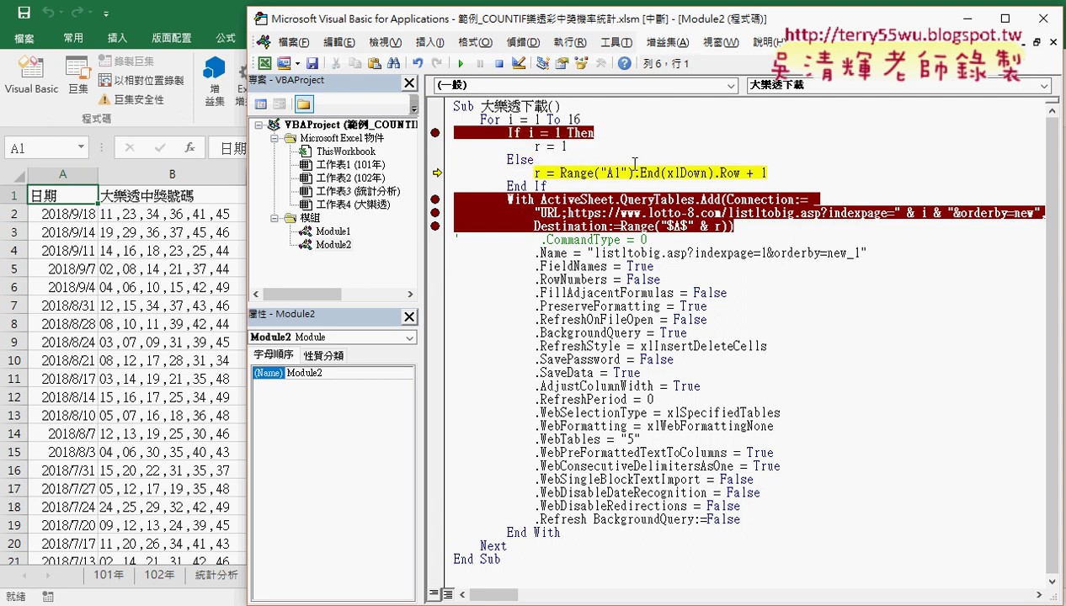
pyautogui.click(65, 193)
pyautogui.hotkey('ctrl', 'Down')
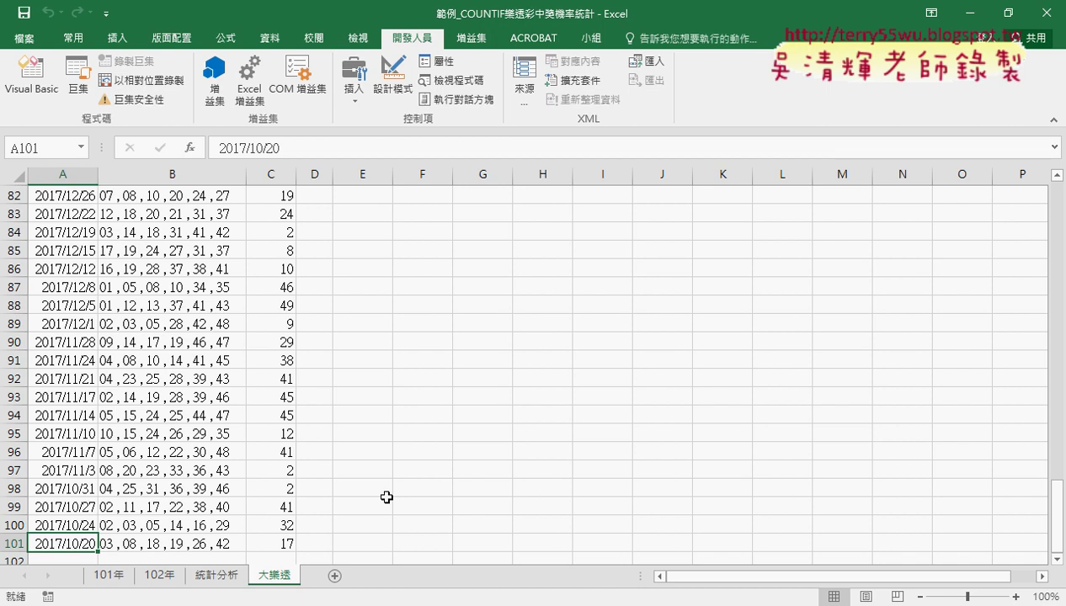
# Step: Step past the Else line in the VBA editor so r holds 102
pyautogui.moveTo(446, 602)
pyautogui.click(517, 562)
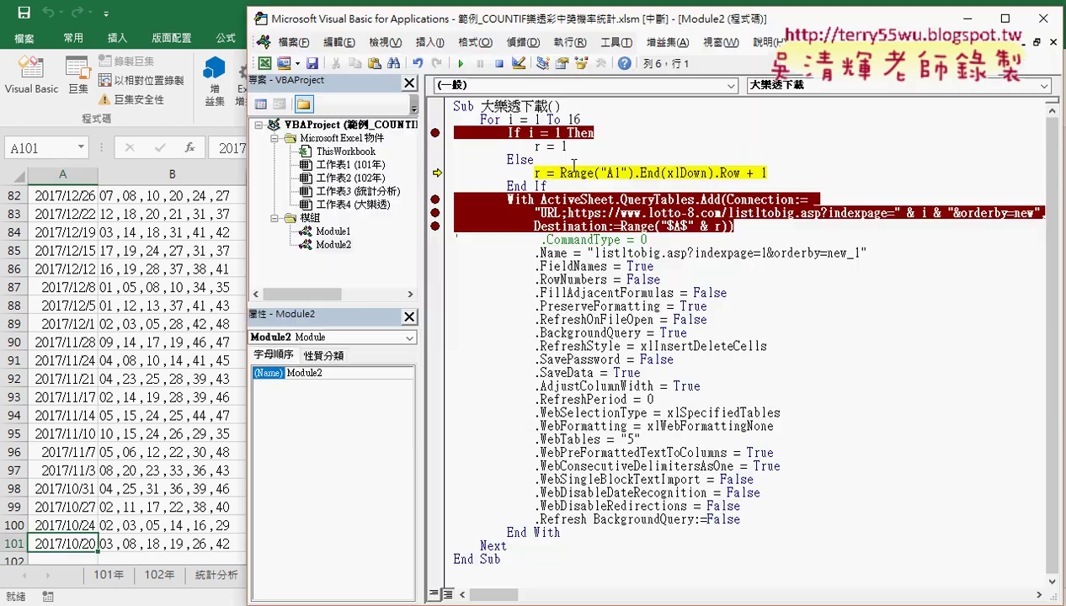
pyautogui.moveTo(593, 173)
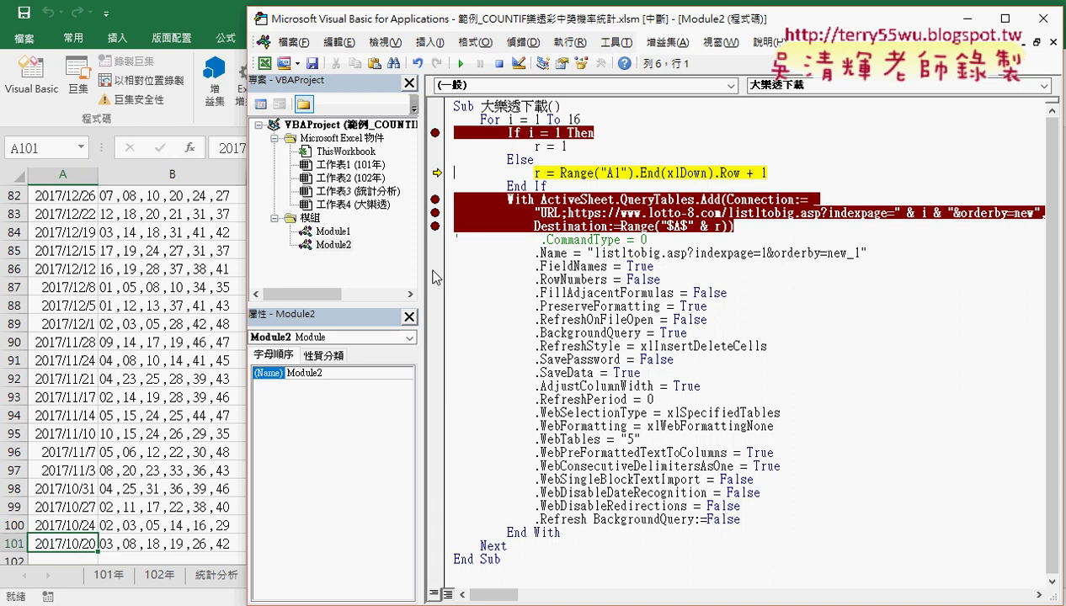
pyautogui.press('F8')
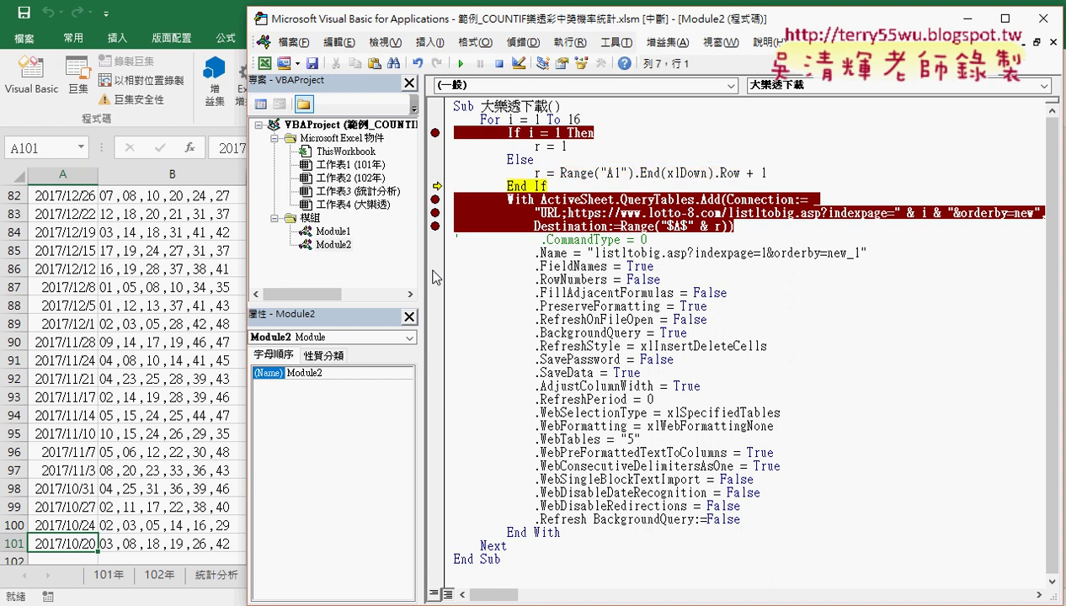
pyautogui.moveTo(536, 174)
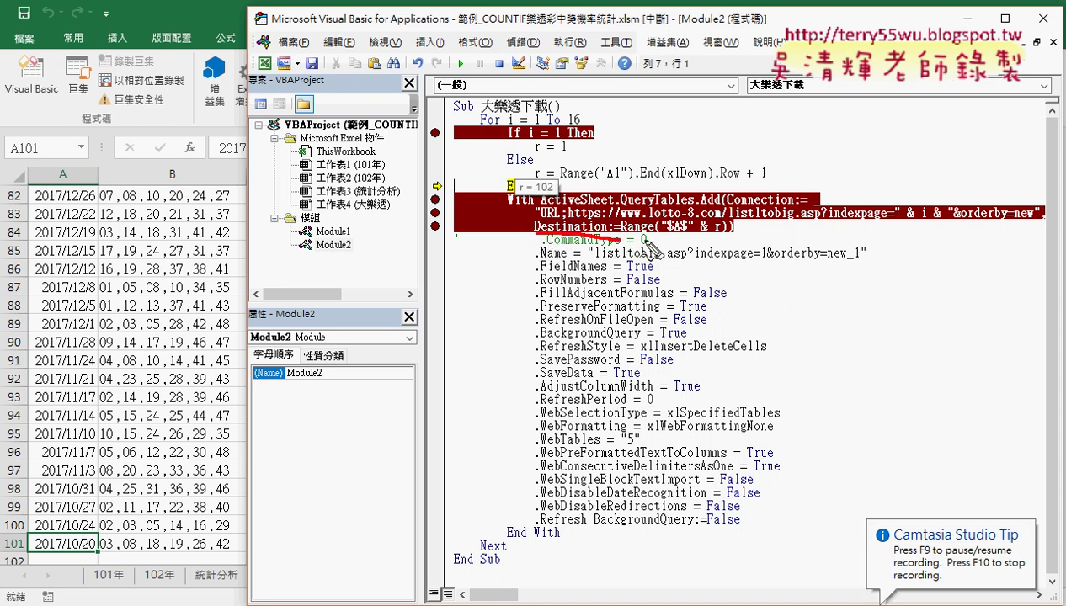
pyautogui.moveTo(591, 240); pyautogui.dragTo(724, 240)
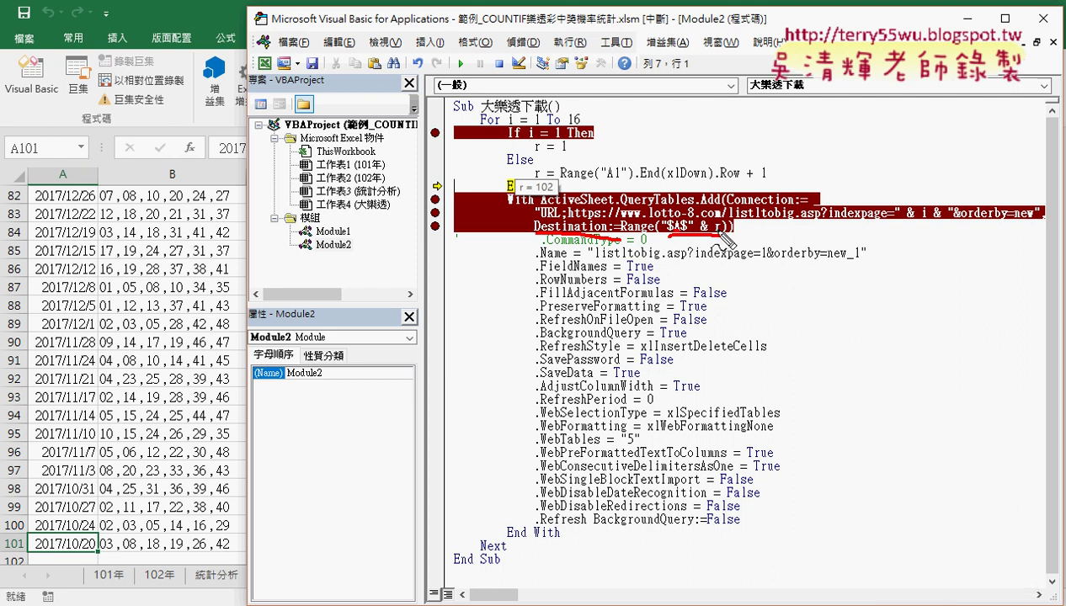
# Step: Confirm the 大樂透 data ends at row 101, then return to the paused macro
pyautogui.moveTo(27, 549); pyautogui.dragTo(101, 542)
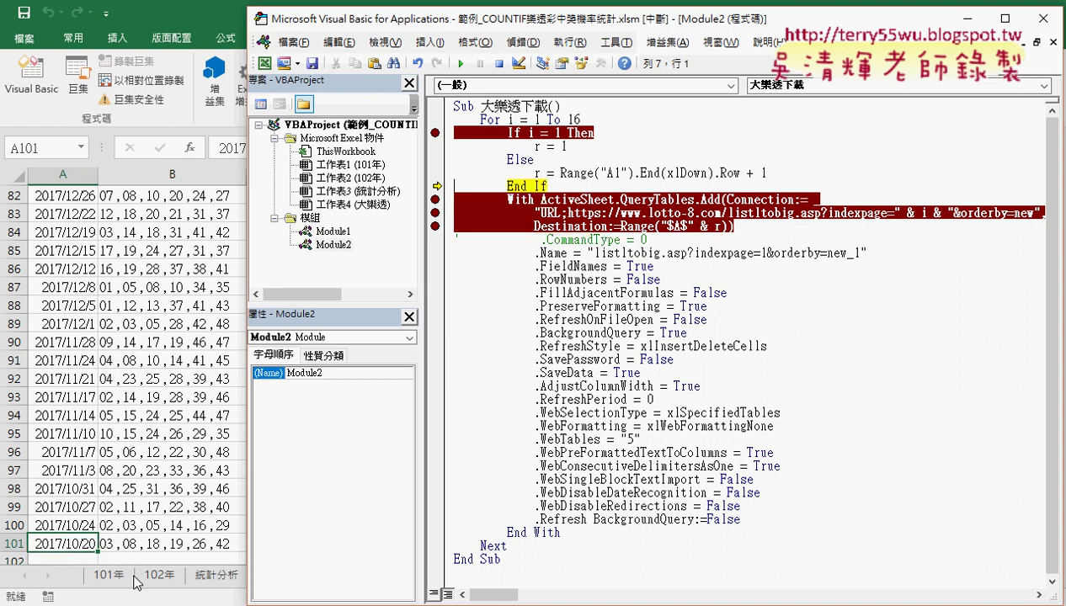
pyautogui.click(97, 319)
pyautogui.scroll(-3, 97, 316)
pyautogui.scroll(-2, 98, 317)
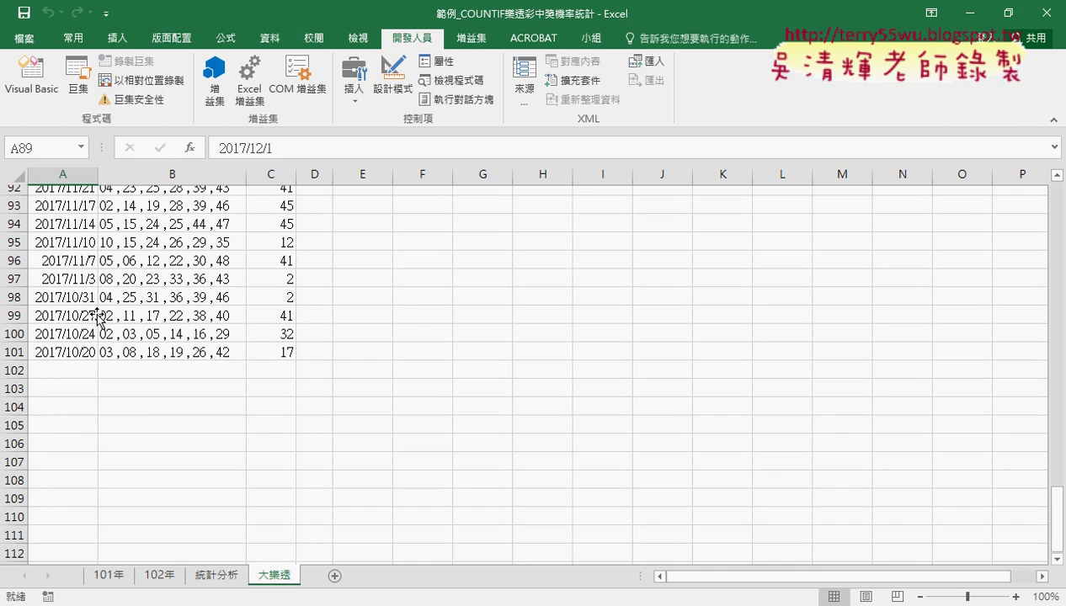
pyautogui.moveTo(469, 604)
pyautogui.click(536, 565)
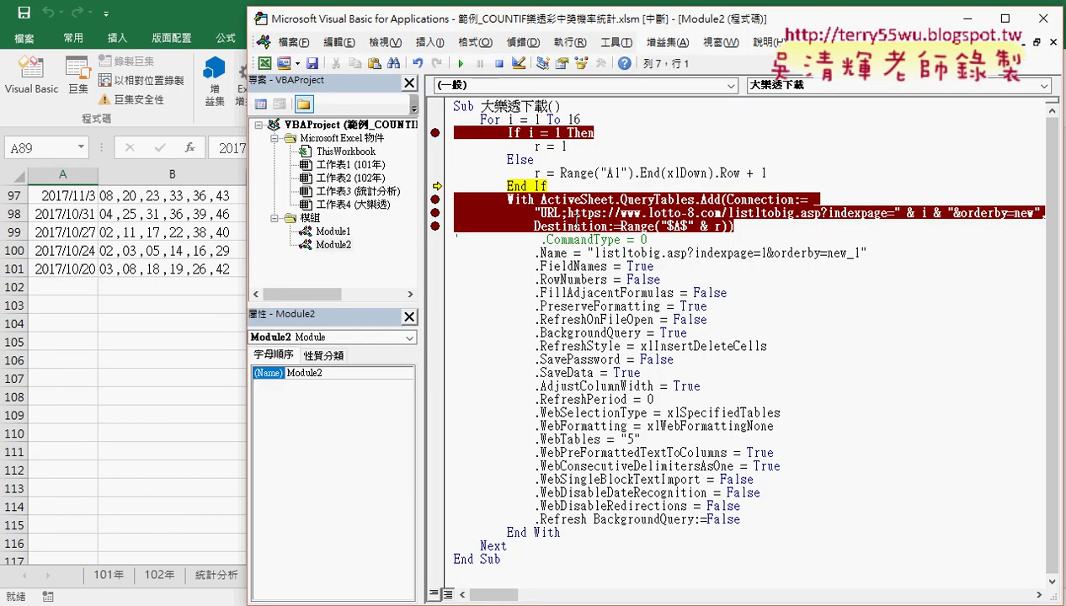
# Step: Step through the With block's web query settings so the second page imports below row 101
pyautogui.press('F8')
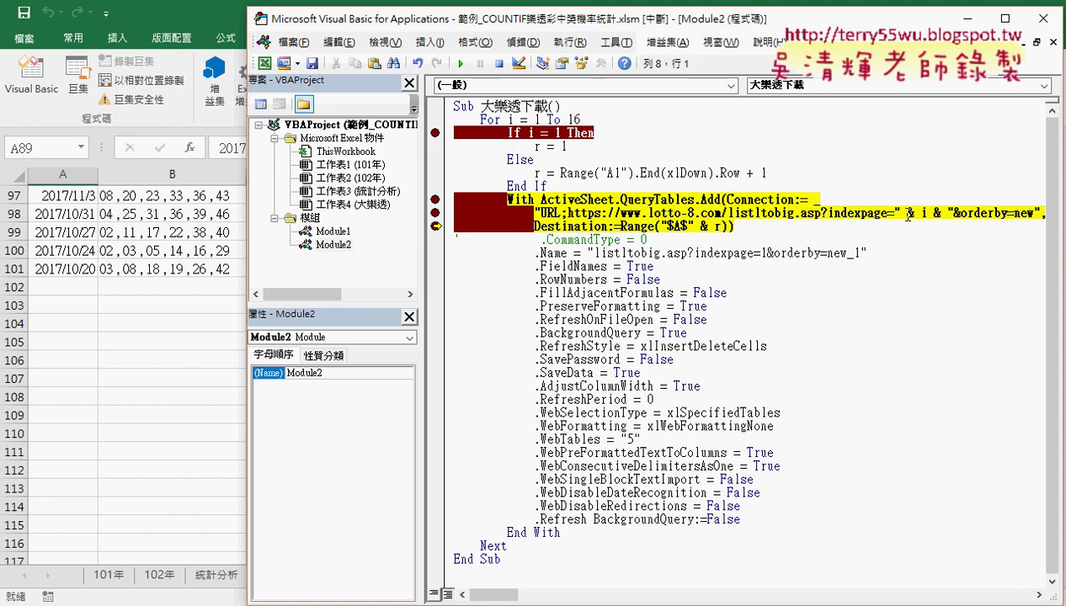
pyautogui.moveTo(921, 213)
pyautogui.moveTo(720, 226)
pyautogui.press('F8')
pyautogui.press('F8')
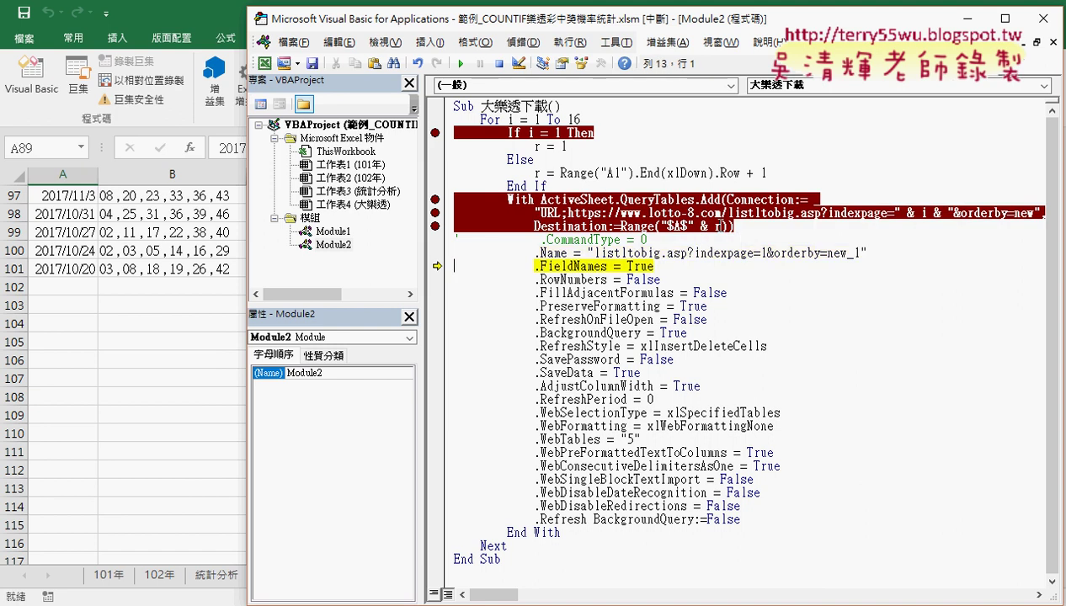
pyautogui.press('F8')
pyautogui.press('F8')
pyautogui.press('F8')
pyautogui.press('F8')
pyautogui.press('F8')
pyautogui.press('F8')
pyautogui.press('F8')
pyautogui.press('F8')
pyautogui.press('F8')
pyautogui.press('F8')
pyautogui.press('F8')
pyautogui.press('F8')
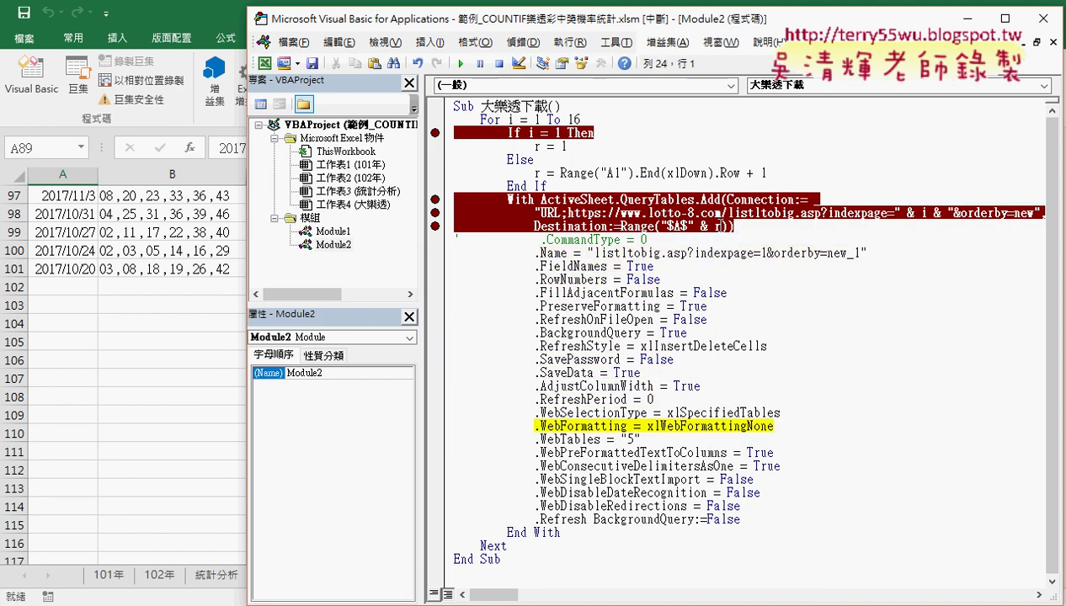
pyautogui.press('F8')
pyautogui.press('F8')
pyautogui.press('F8')
pyautogui.press('F8')
pyautogui.press('F8')
pyautogui.press('F8')
pyautogui.press('F8')
pyautogui.press('F8')
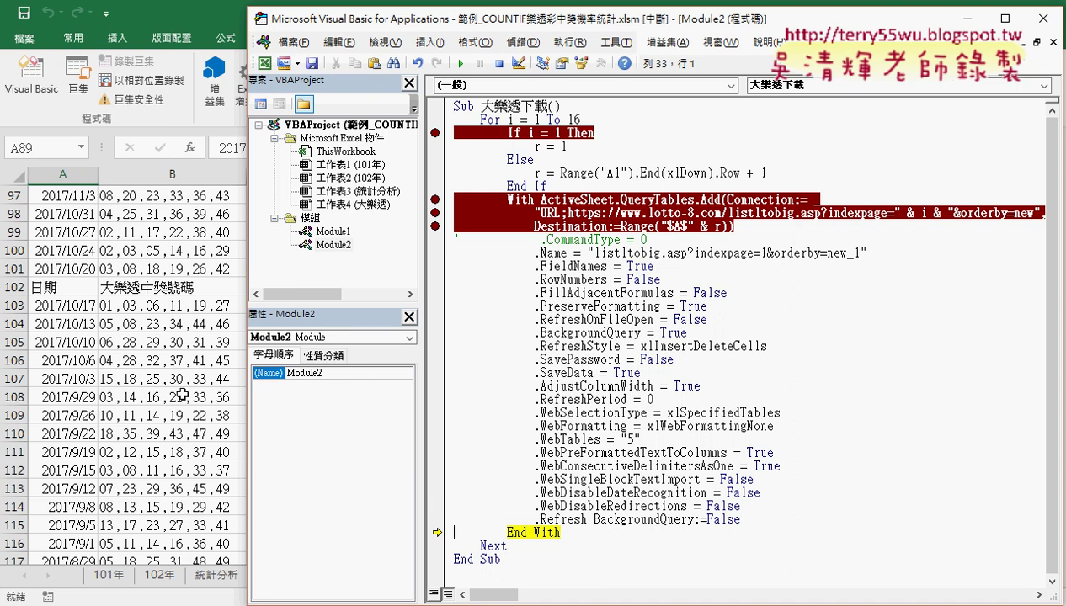
# Step: Remove the breakpoints on the first-page check and the web query, then resume the macro
pyautogui.click(434, 133)
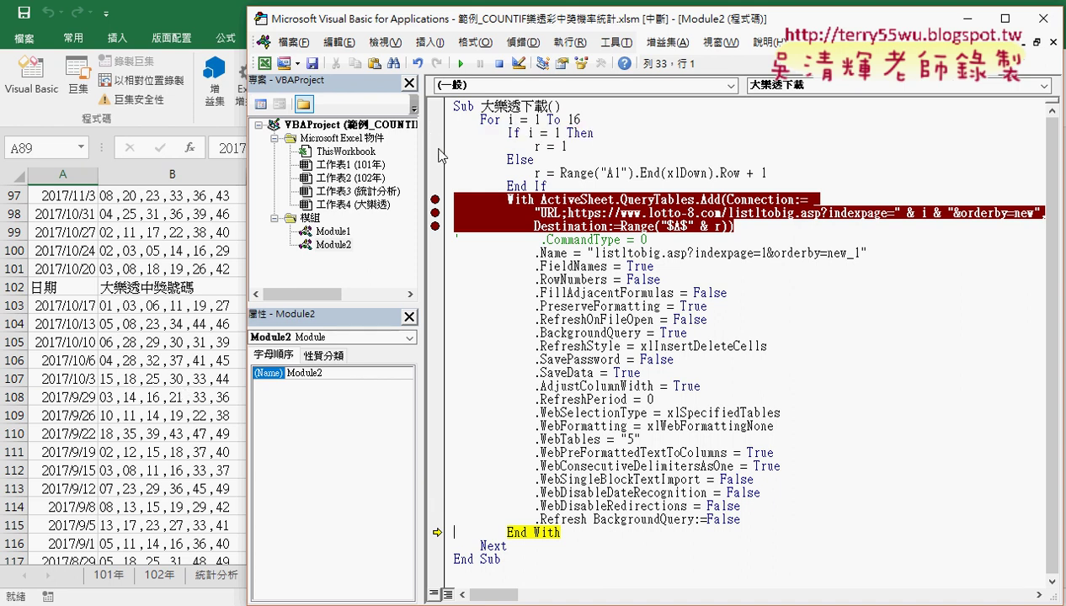
pyautogui.click(436, 207)
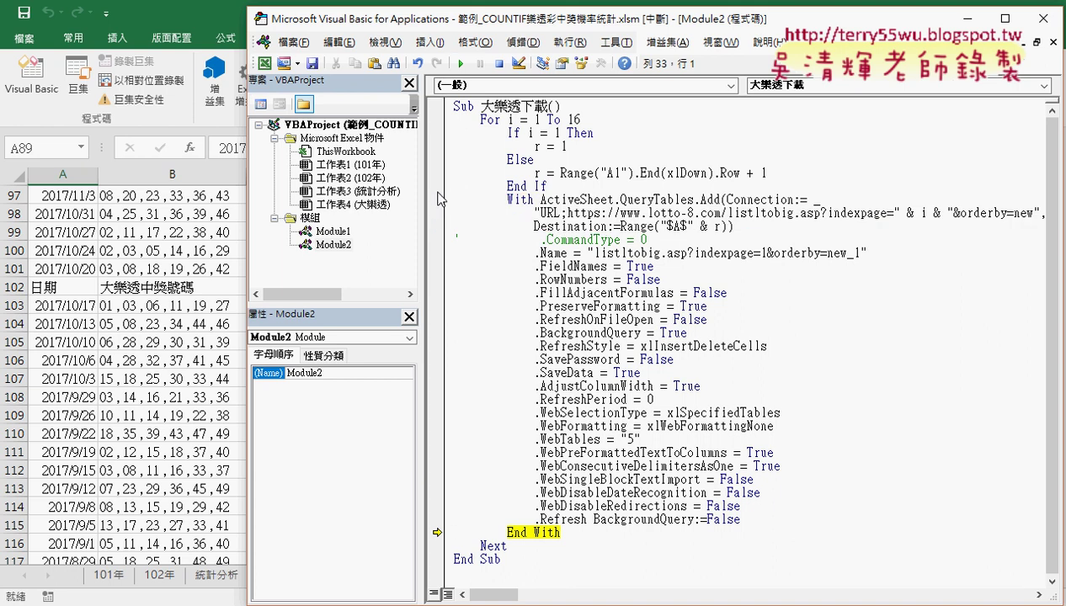
pyautogui.click(461, 65)
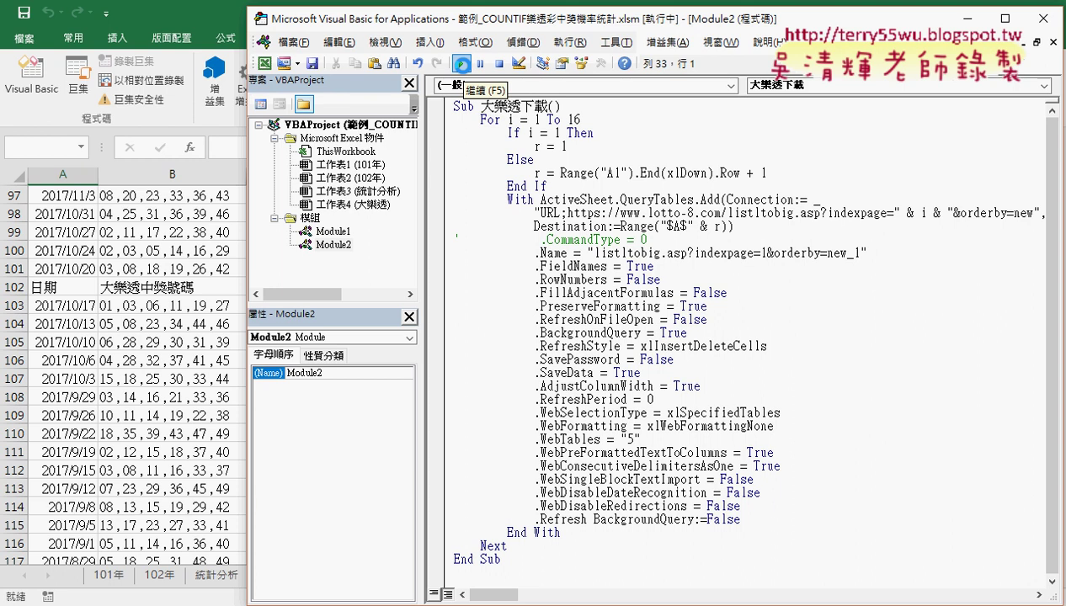
# Step: Confirm the imported dates run down to the 2004/1/5 draw in row 1577
pyautogui.click(110, 370)
pyautogui.scroll(-8, 150, 375)
pyautogui.scroll(-8, 150, 376)
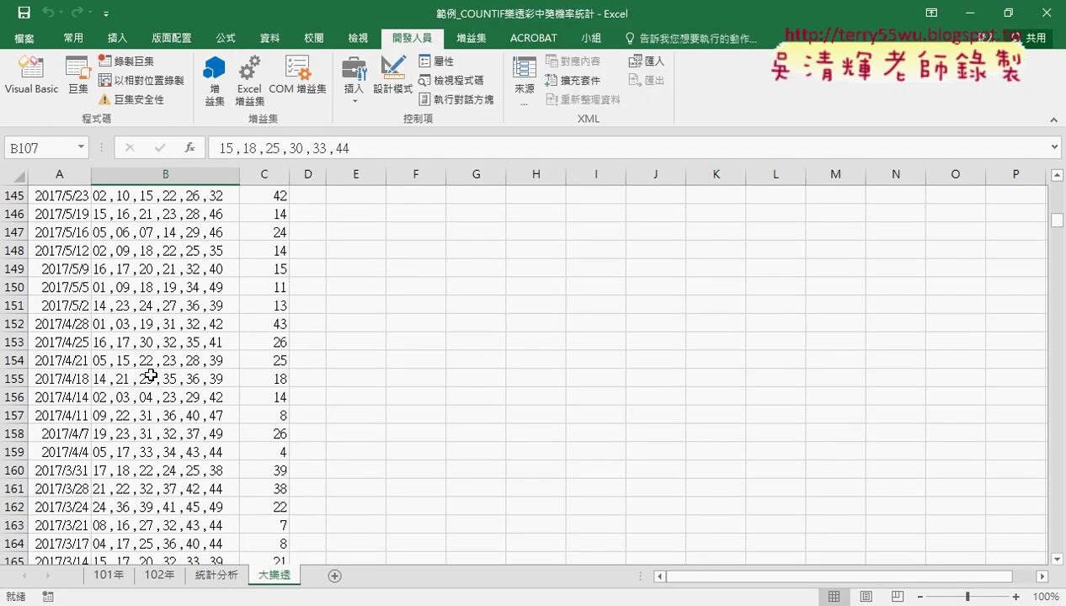
pyautogui.scroll(-4, 150, 375)
pyautogui.click(87, 361)
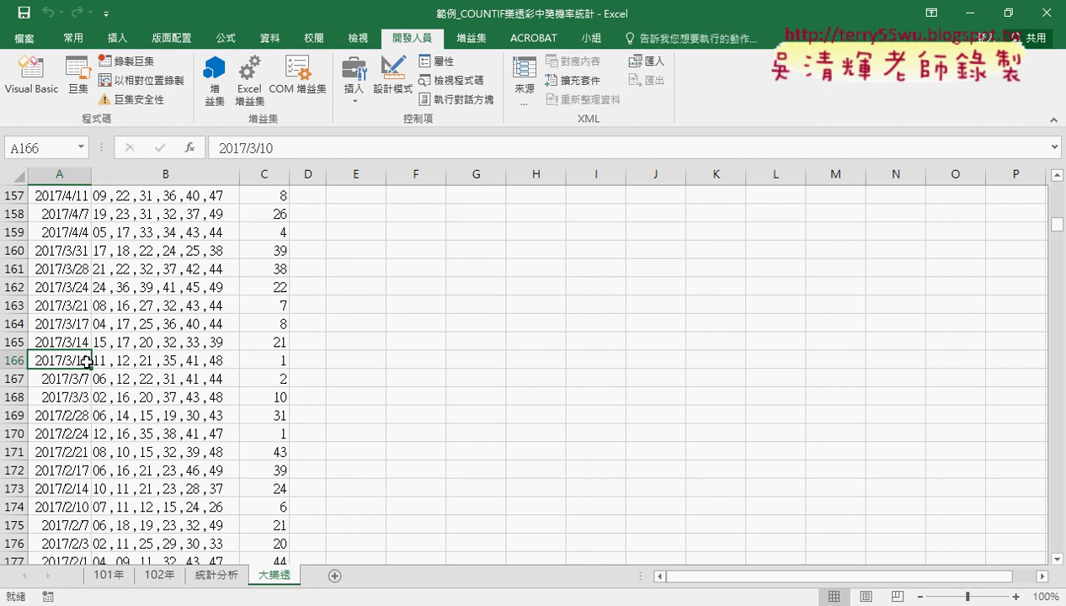
pyautogui.hotkey('ctrl', 'Down')
pyautogui.scroll(-2, 87, 361)
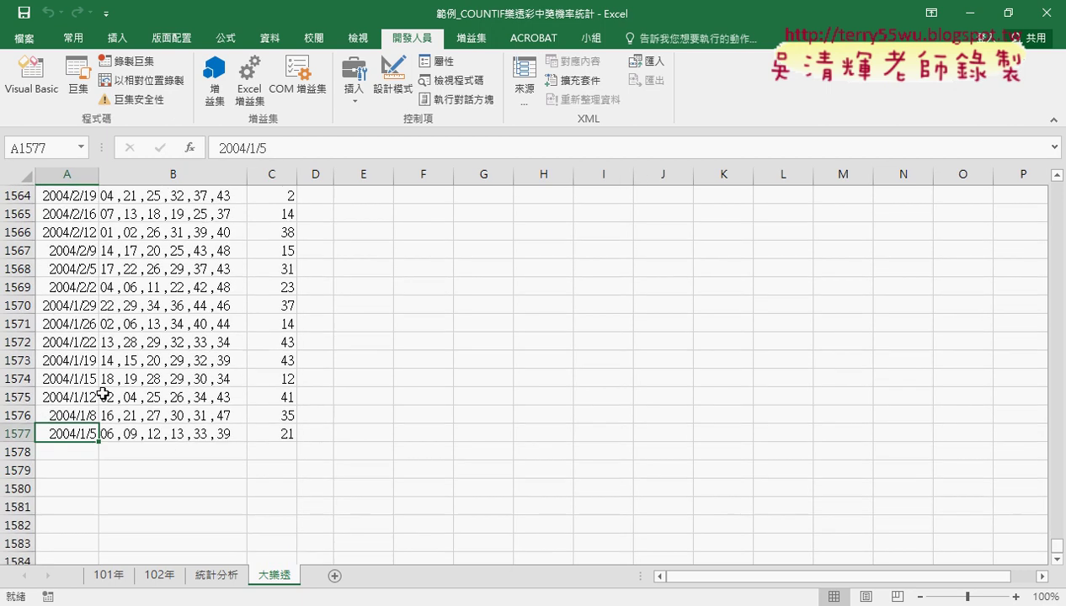
pyautogui.click(29, 434)
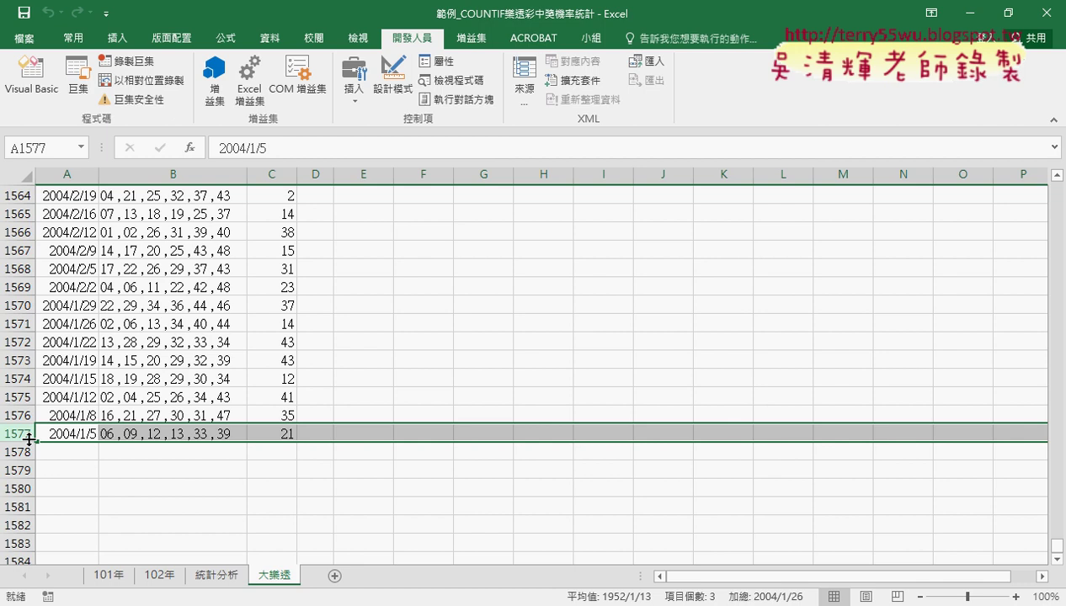
pyautogui.hotkey('ctrl', 'Home')
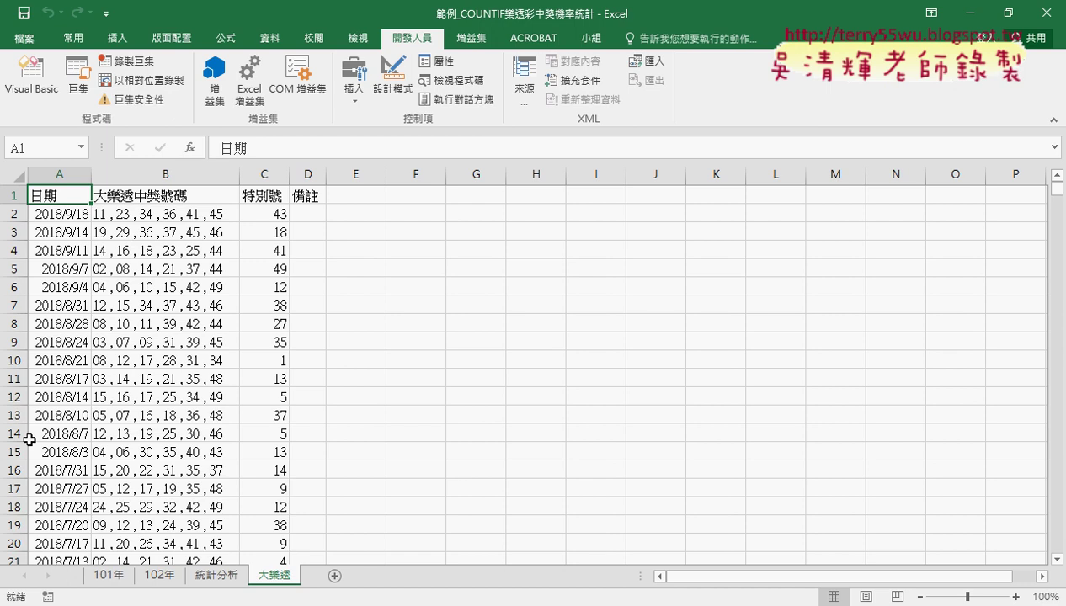
# Step: Widen column A so the dates display in full
pyautogui.scroll(-4, 187, 431)
pyautogui.scroll(-4, 194, 430)
pyautogui.scroll(-8, 194, 430)
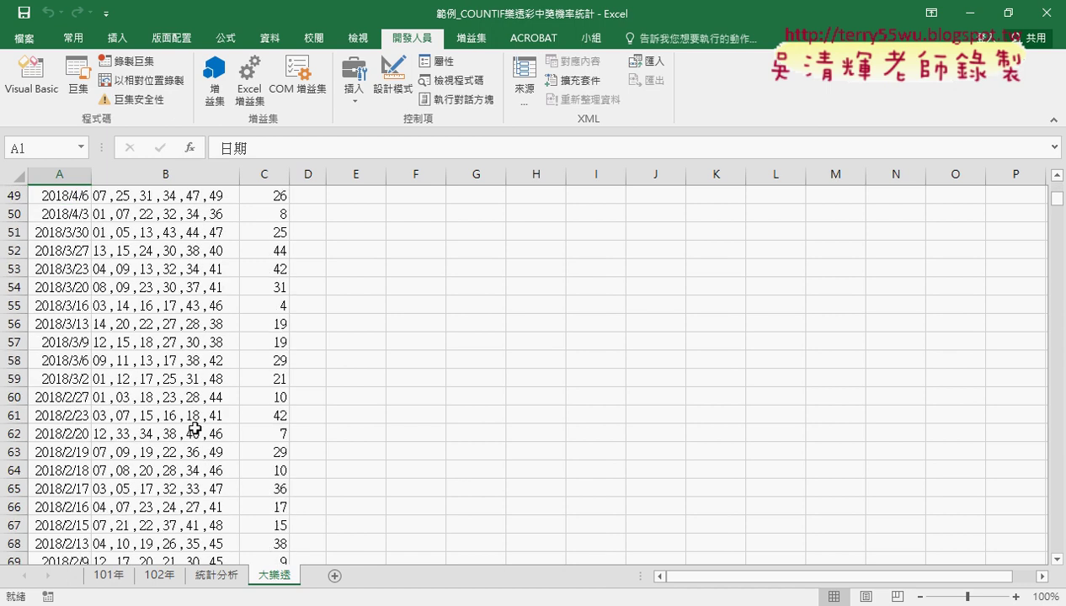
pyautogui.scroll(-7, 195, 430)
pyautogui.scroll(-4, 195, 427)
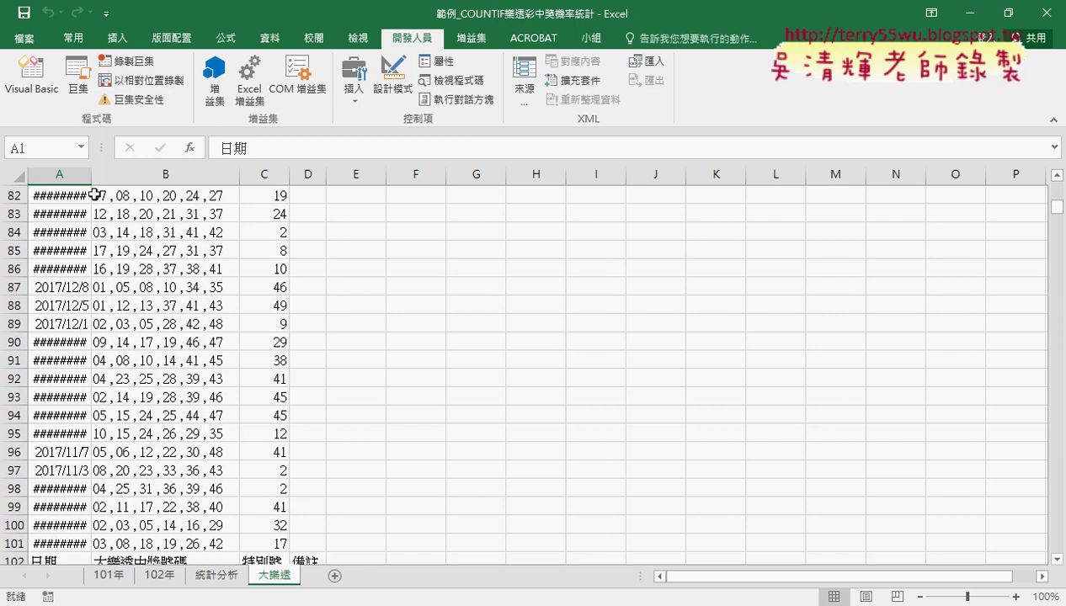
pyautogui.moveTo(91, 174); pyautogui.dragTo(125, 174)
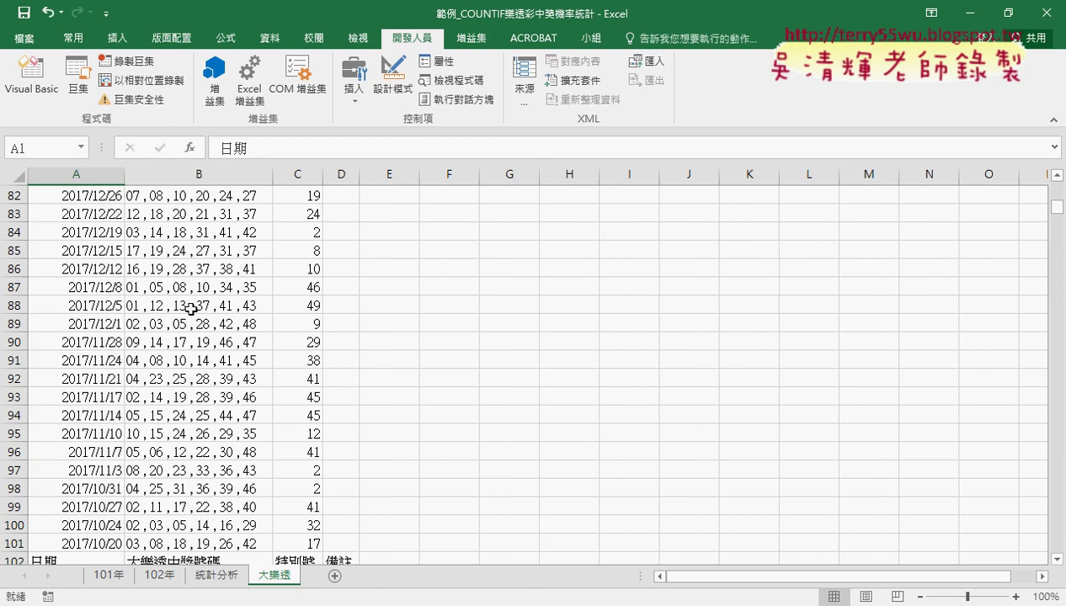
# Step: Inspect the repeated 日期 header at row 102, then return to cell A1
pyautogui.scroll(-6, 191, 309)
pyautogui.click(8, 232)
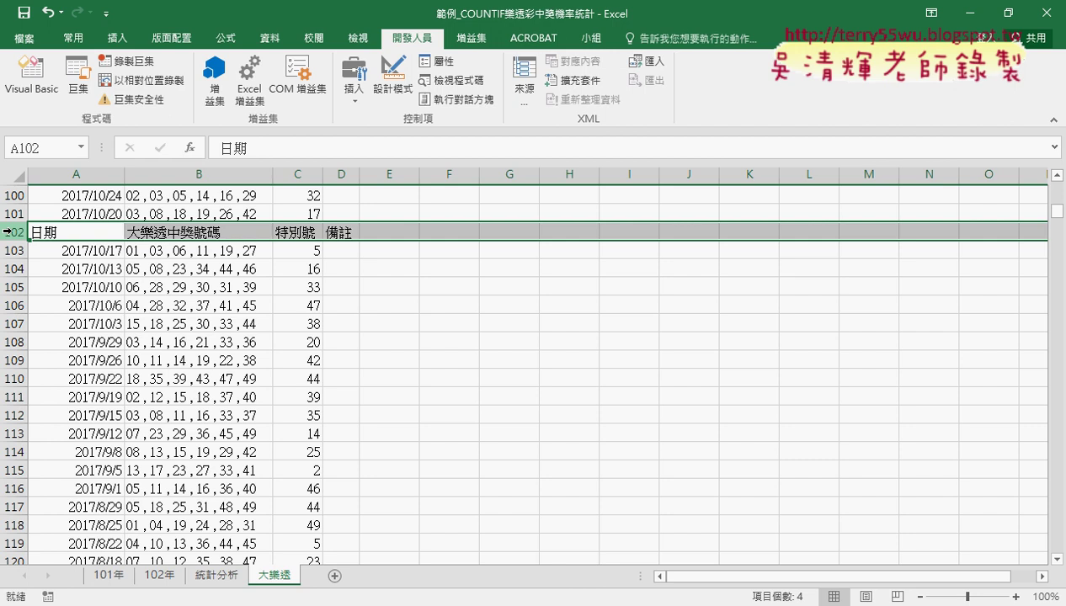
pyautogui.scroll(-5, 222, 370)
pyautogui.scroll(-9, 222, 371)
pyautogui.scroll(-9, 222, 371)
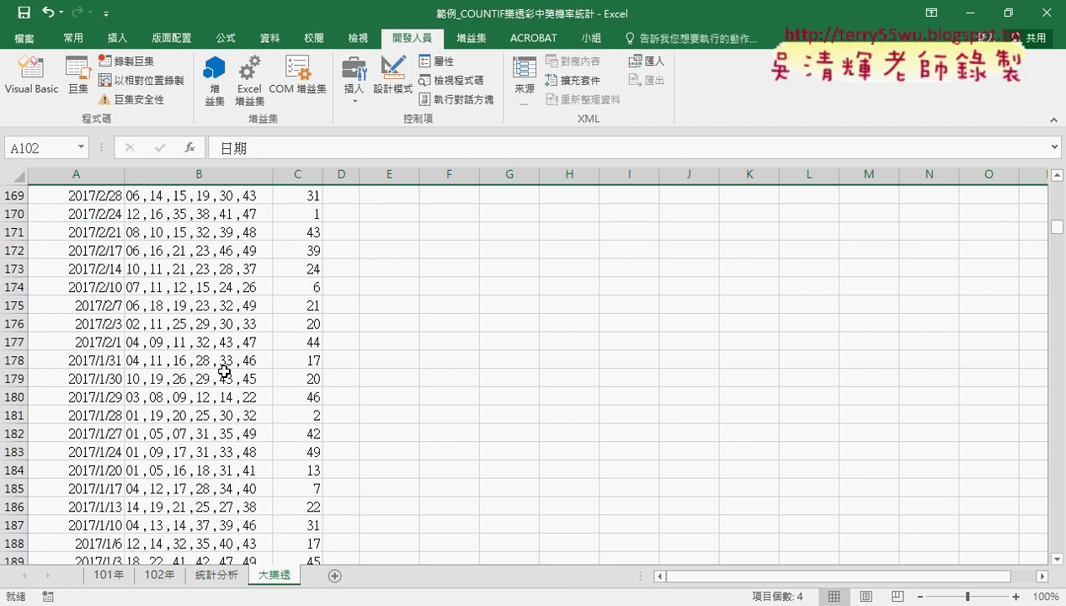
pyautogui.scroll(-10, 224, 371)
pyautogui.scroll(-2, 224, 371)
pyautogui.scroll(7, 221, 369)
pyautogui.scroll(1, 221, 369)
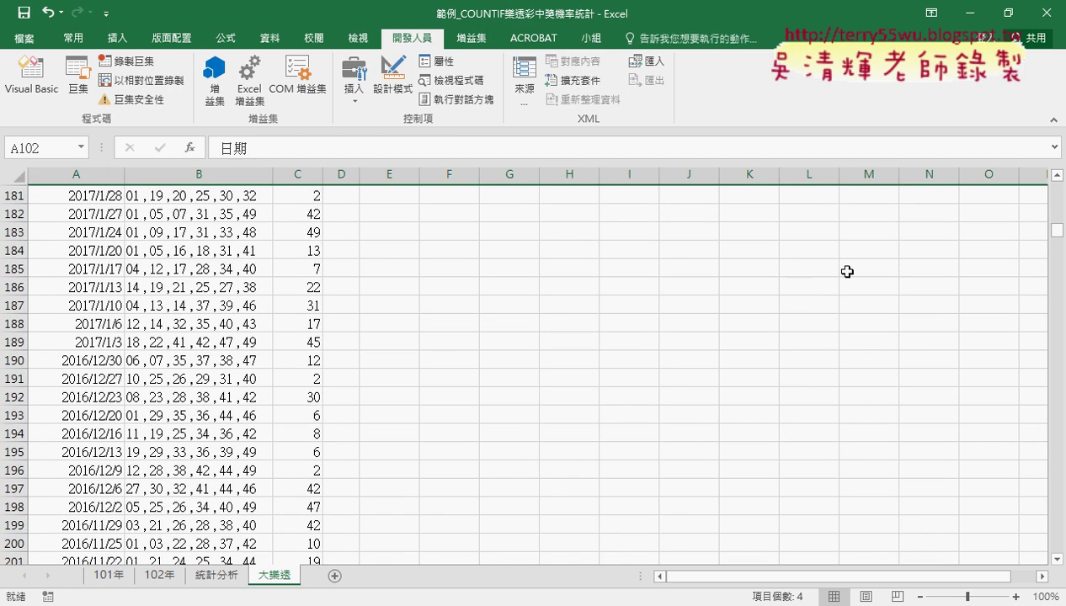
pyautogui.moveTo(1056, 229); pyautogui.dragTo(1057, 183)
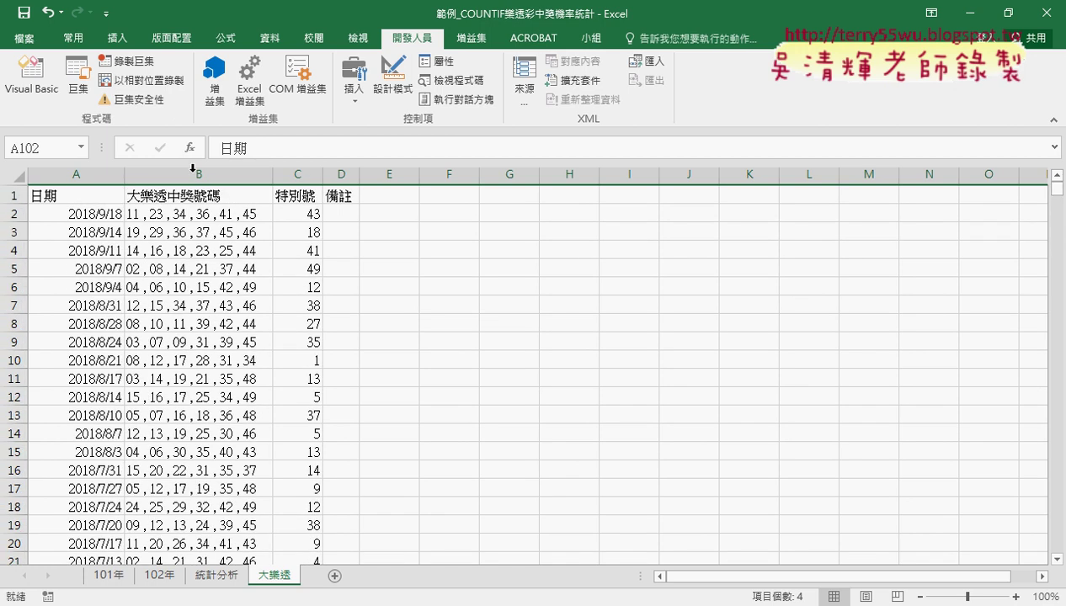
pyautogui.click(92, 194)
# Step: Sort dates descending to gather the repeated headers, then delete rows 2–16
pyautogui.click(269, 38)
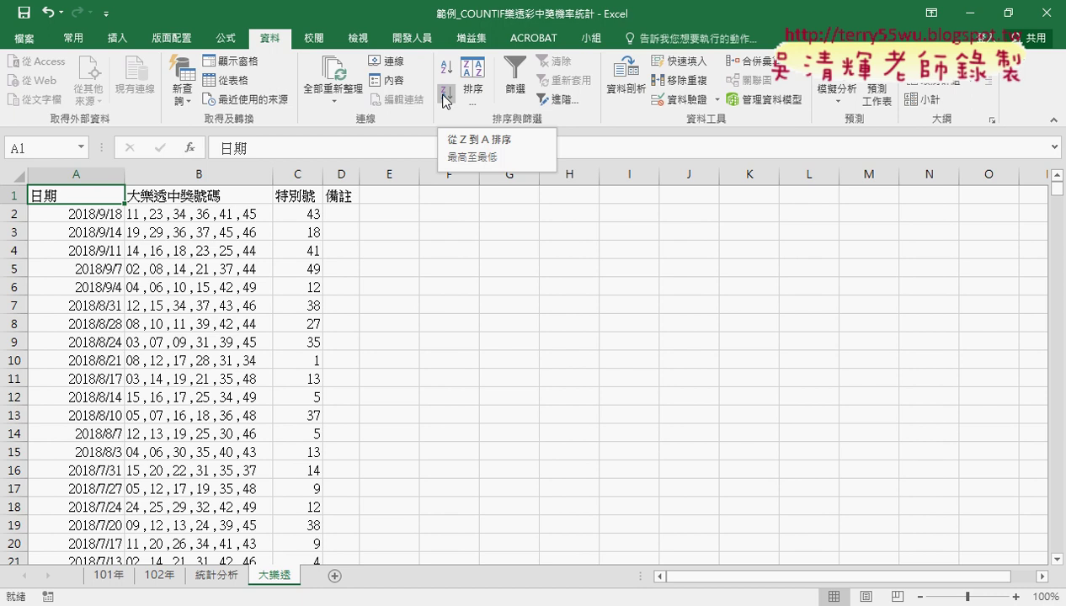
pyautogui.click(443, 98)
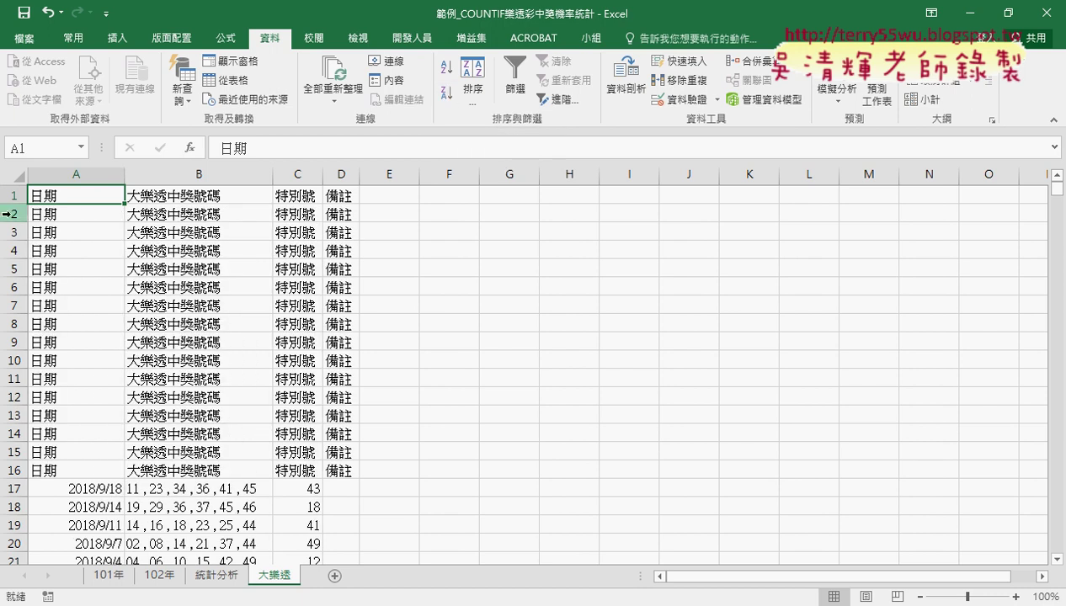
pyautogui.moveTo(12, 214); pyautogui.dragTo(20, 466)
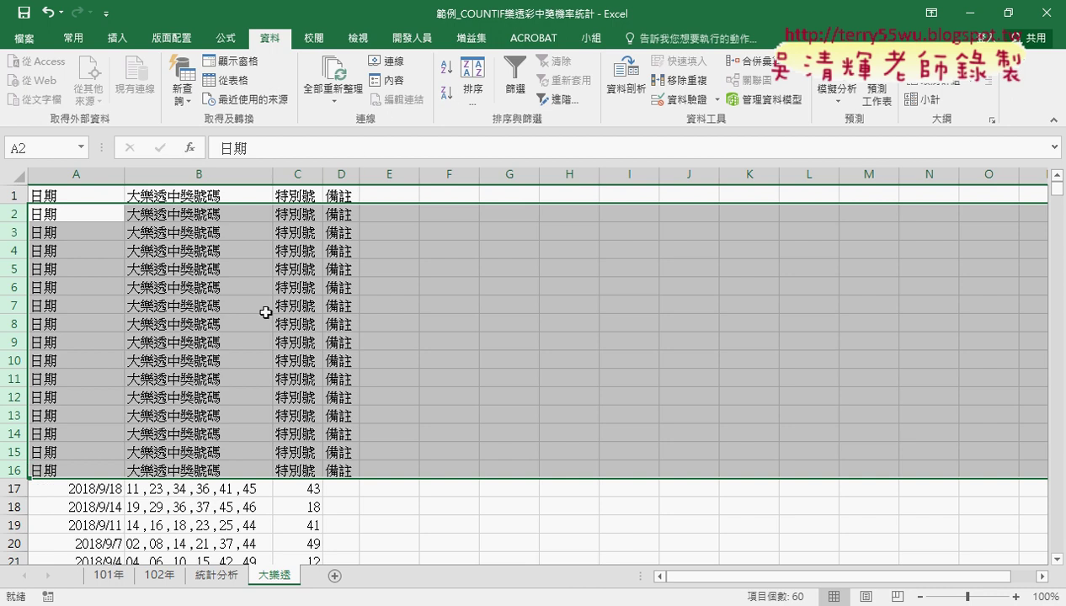
pyautogui.rightClick(263, 287)
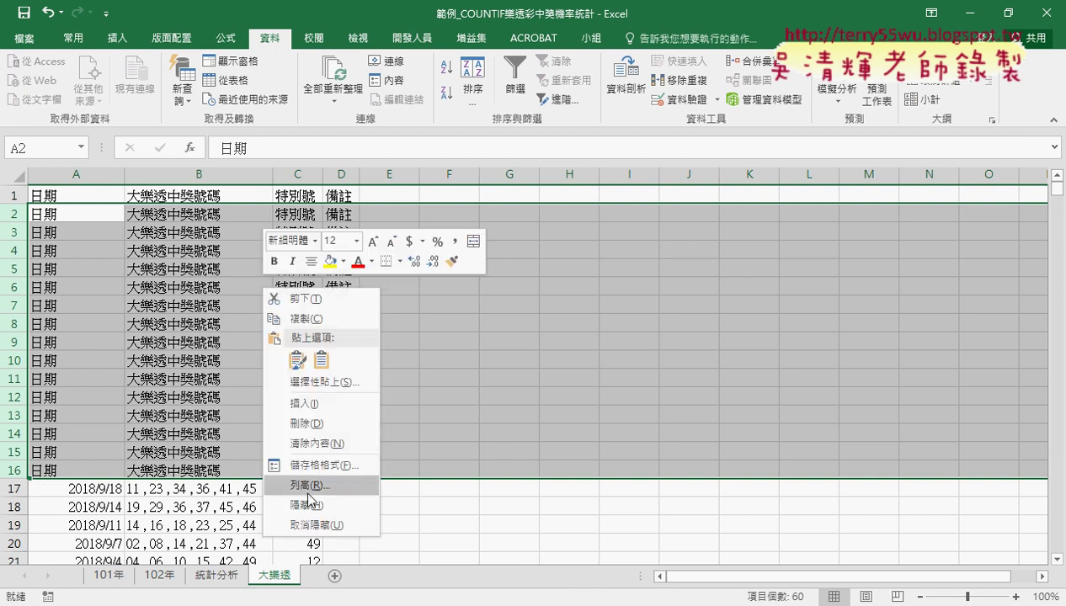
pyautogui.click(324, 428)
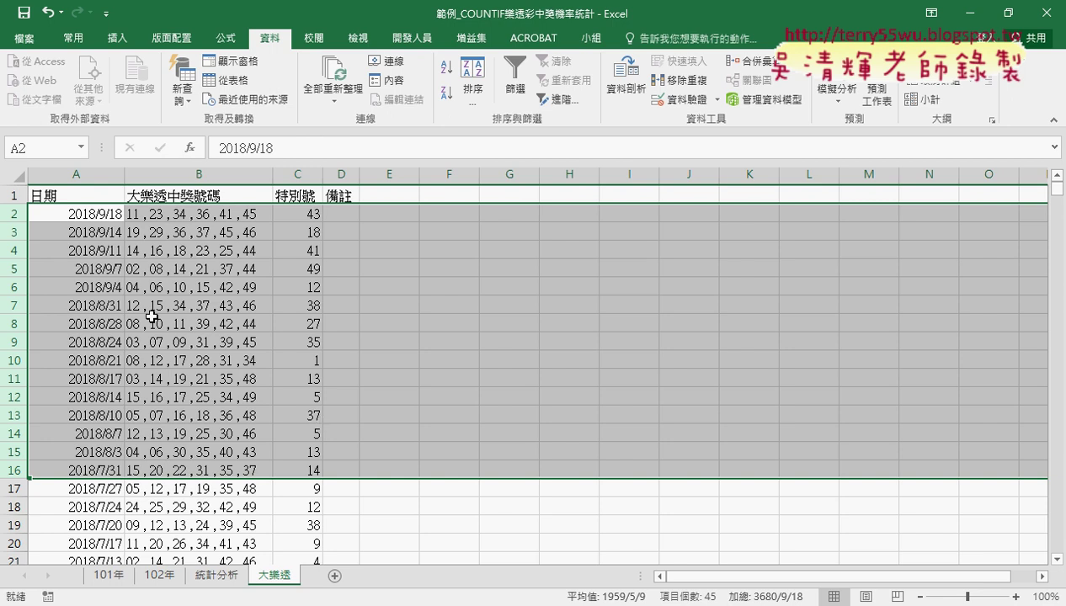
pyautogui.click(95, 188)
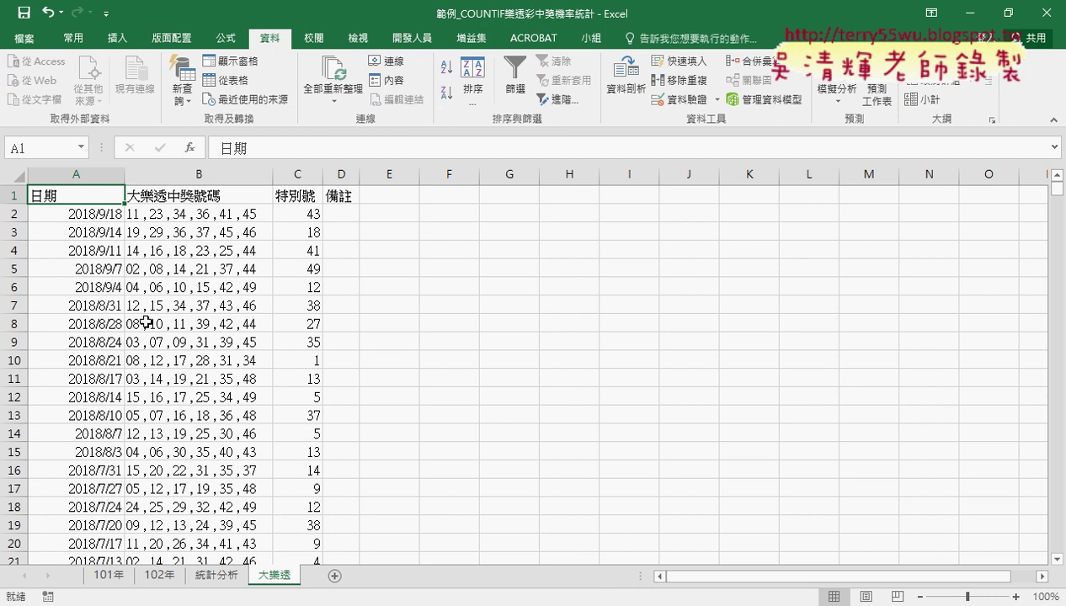
# Step: Replace the 備註 heading in D1 with 1 and fill headings 1–6 across D1:I1
pyautogui.click(65, 171)
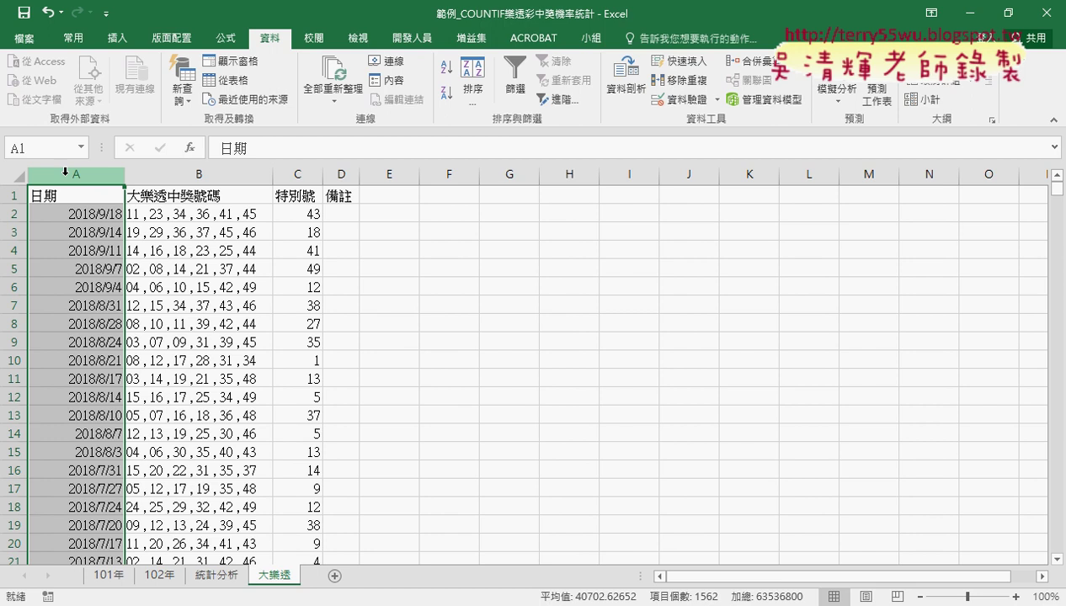
pyautogui.click(204, 175)
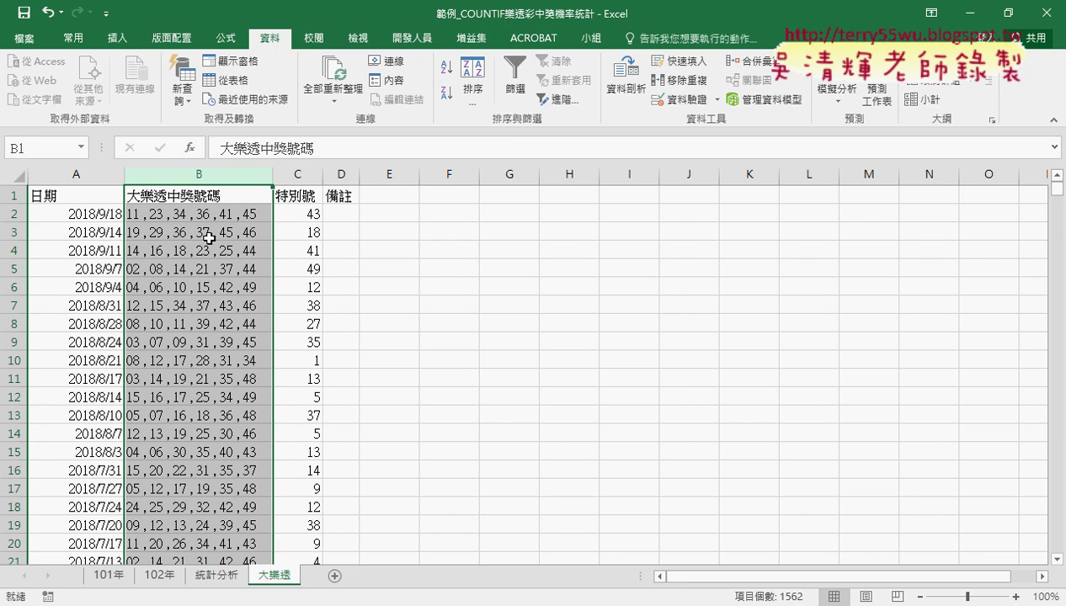
pyautogui.click(346, 194)
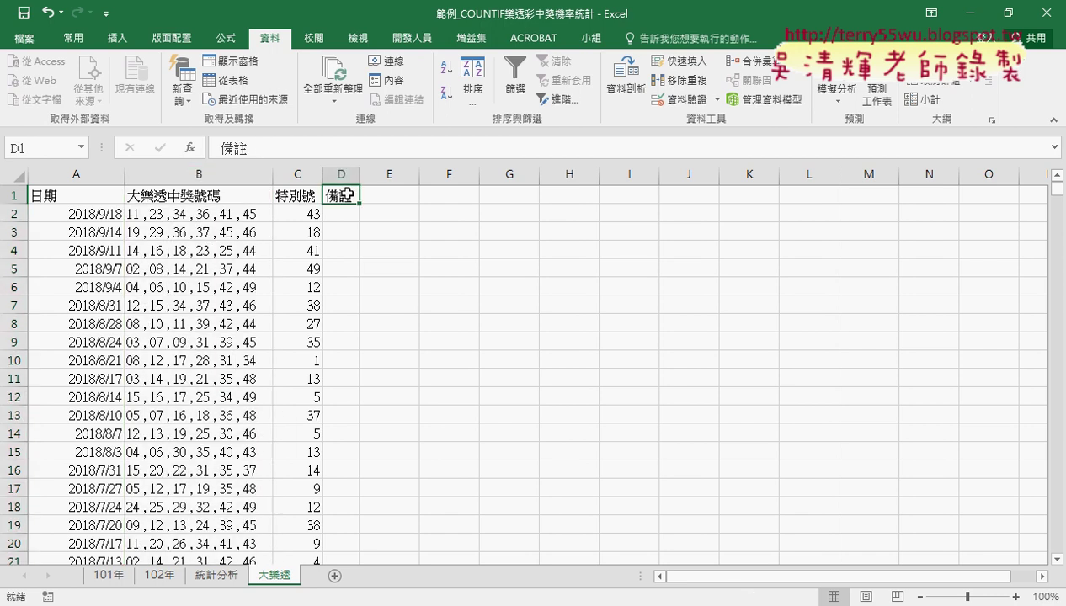
pyautogui.press('Delete')
pyautogui.write('1')
pyautogui.moveTo(359, 203)
pyautogui.mouseDown()
pyautogui.moveTo(639, 209)
pyautogui.moveTo(628, 213)
pyautogui.mouseUp()
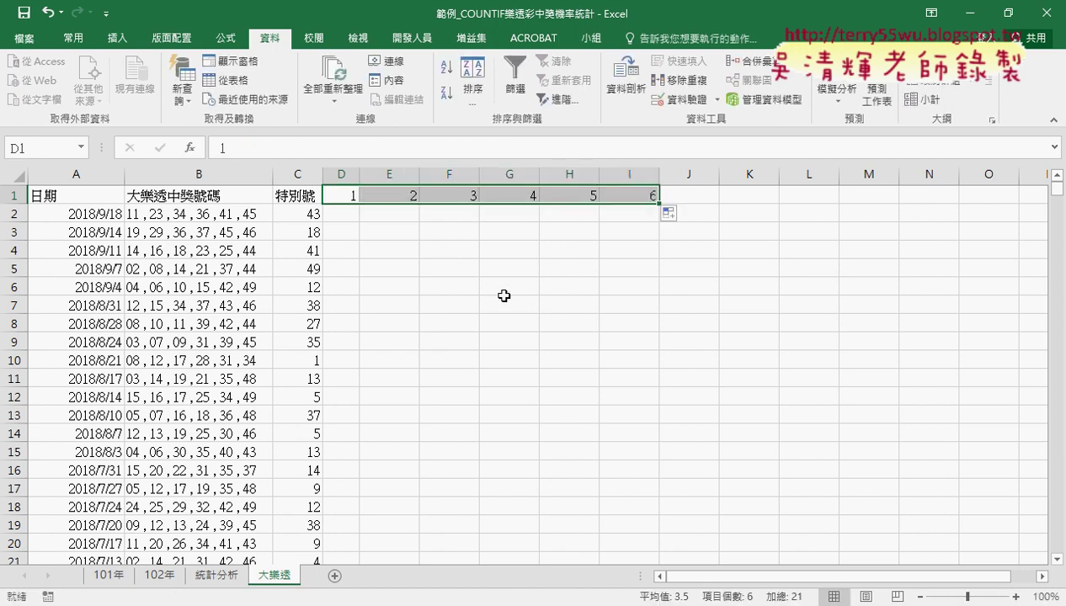
# Step: Select the winning-number strings from B2 down to the last data row
pyautogui.click(198, 174)
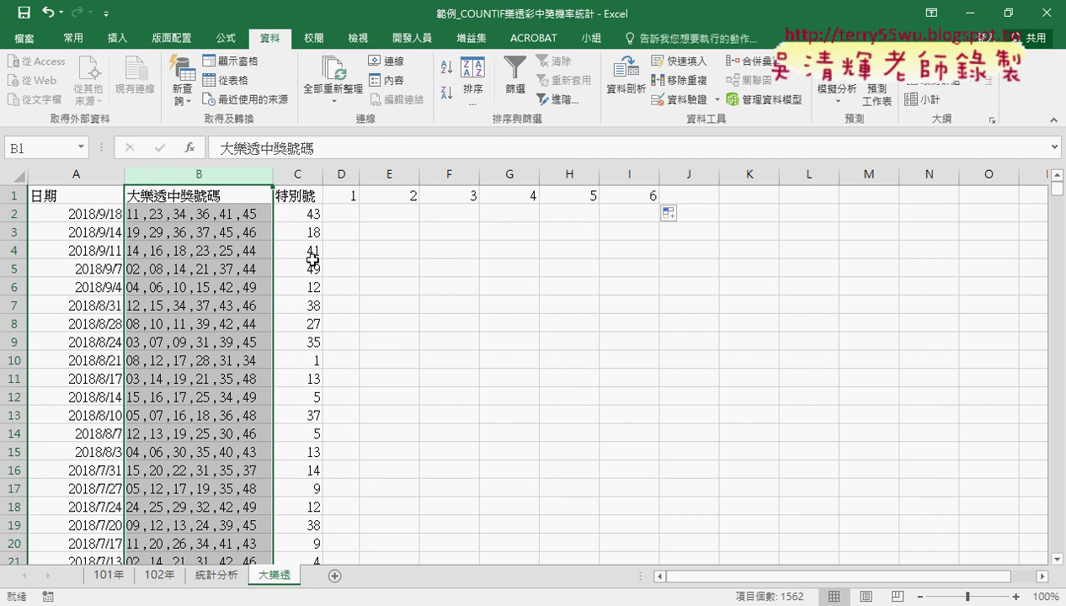
pyautogui.click(353, 218)
pyautogui.moveTo(353, 218); pyautogui.dragTo(631, 215)
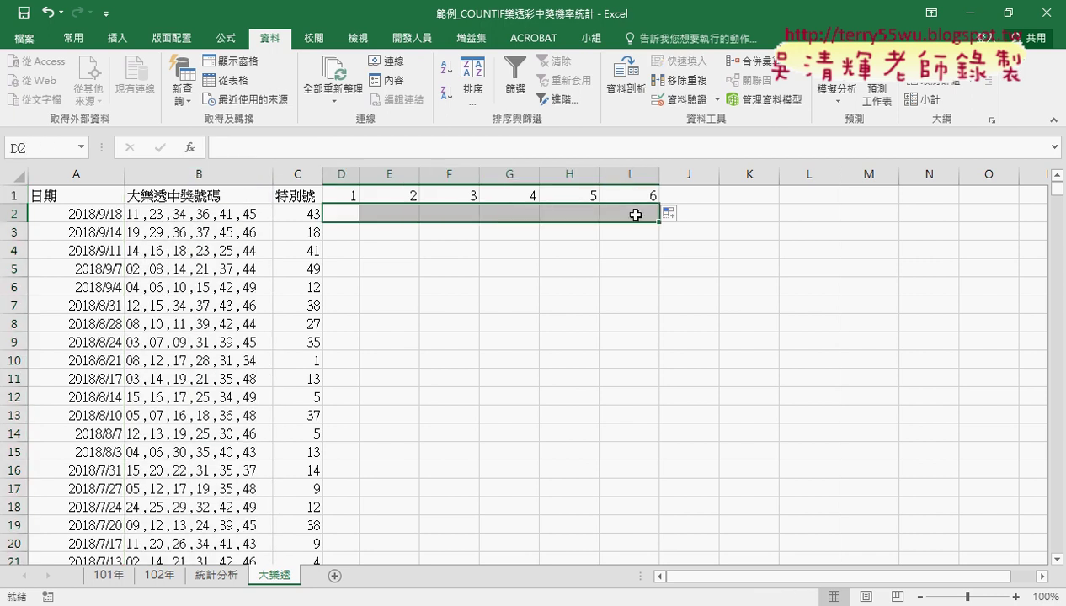
pyautogui.click(235, 215)
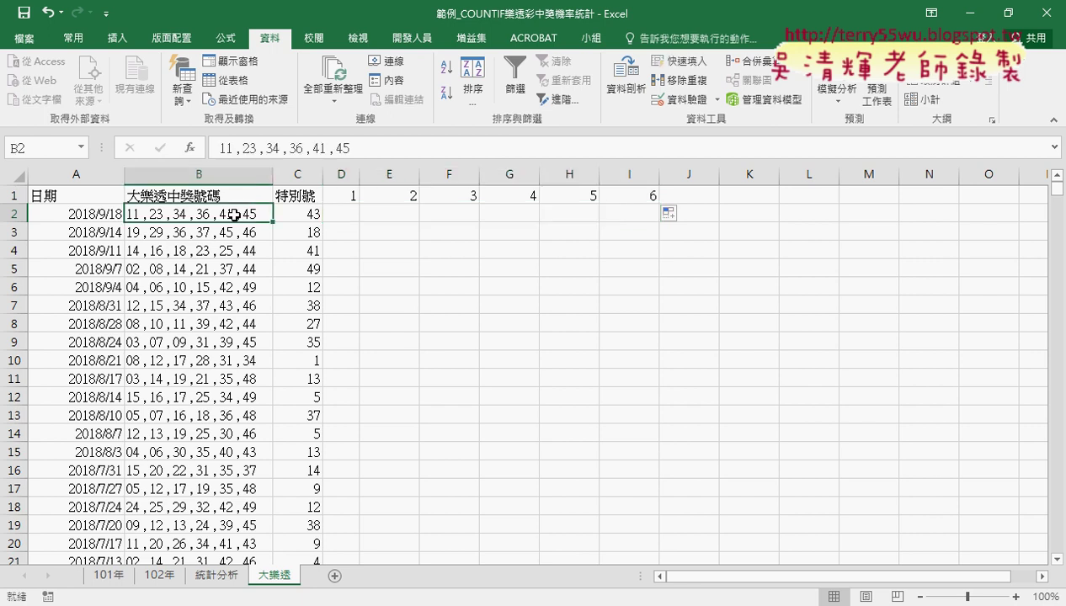
pyautogui.hotkey('ctrl', 'shift', 'Down')
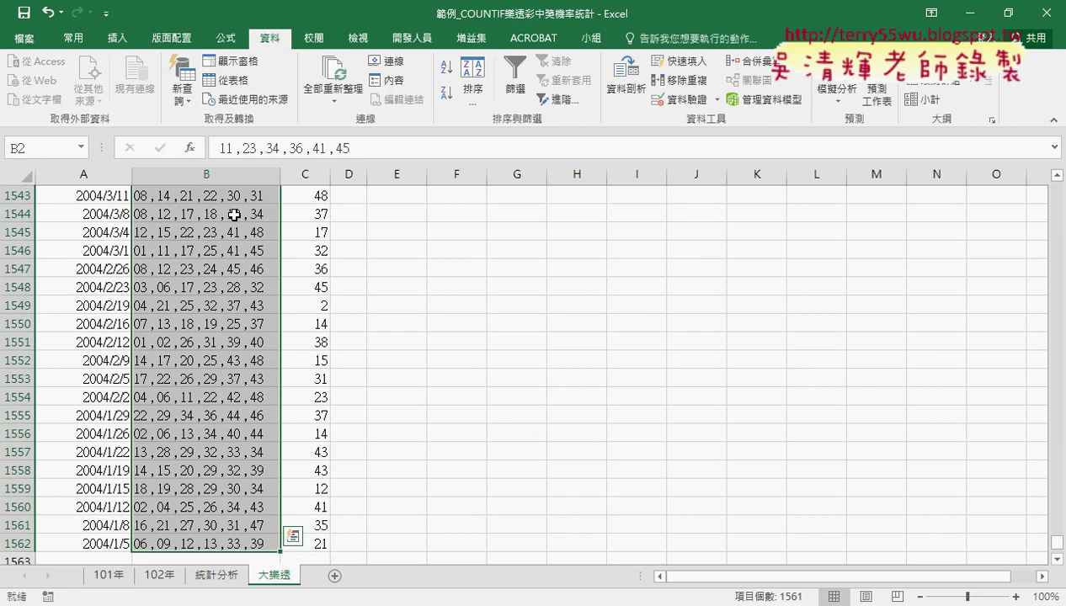
pyautogui.moveTo(1056, 543); pyautogui.dragTo(1059, 190)
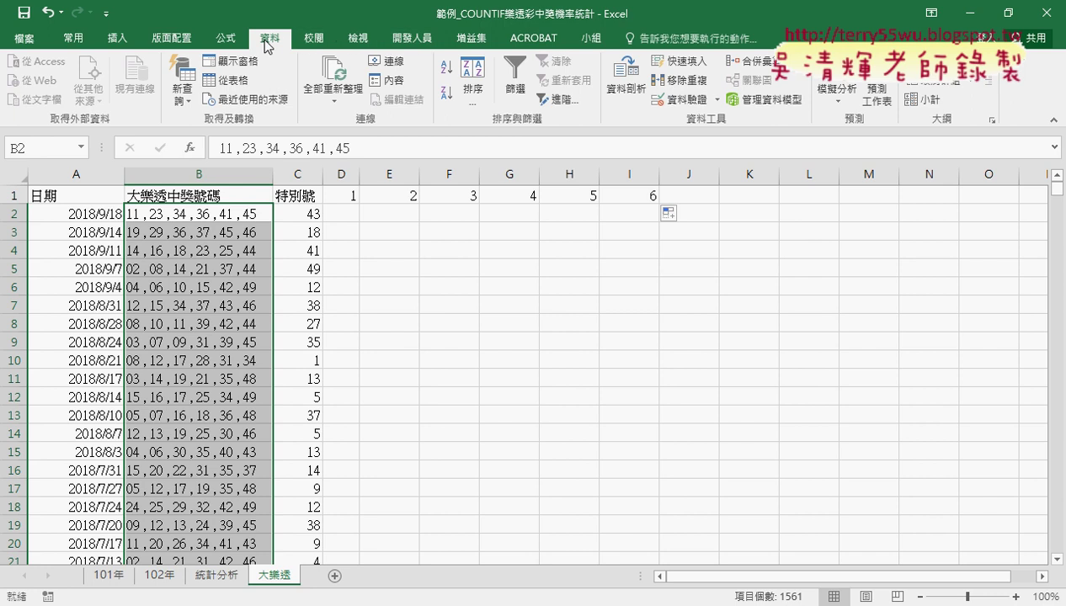
# Step: Run 資料剖析 with comma delimiter only and destination $D$2, splitting numbers into D–I
pyautogui.click(623, 91)
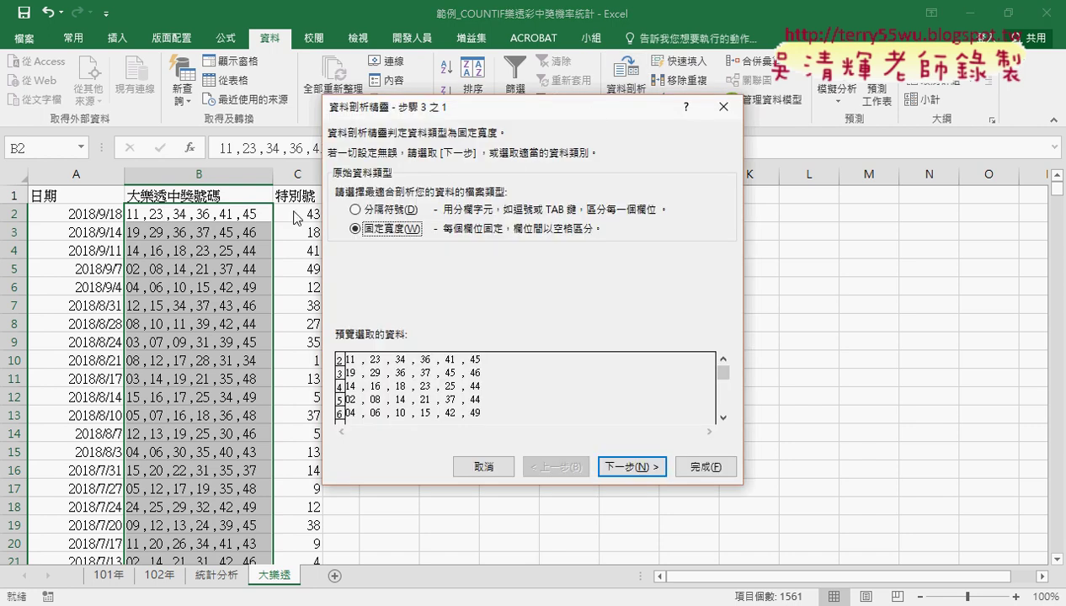
pyautogui.click(354, 209)
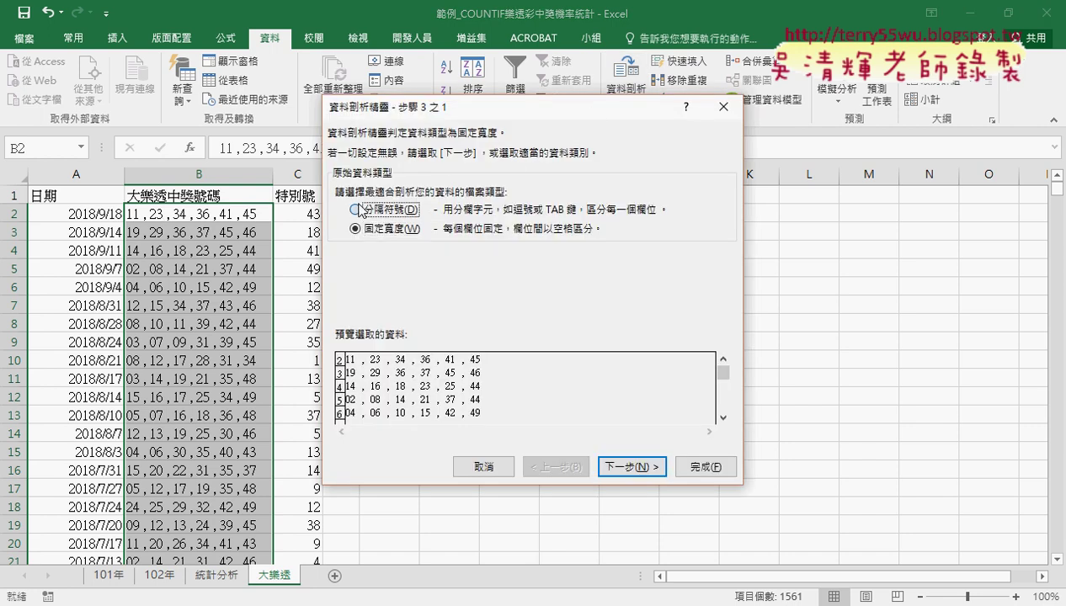
pyautogui.click(627, 466)
pyautogui.click(340, 216)
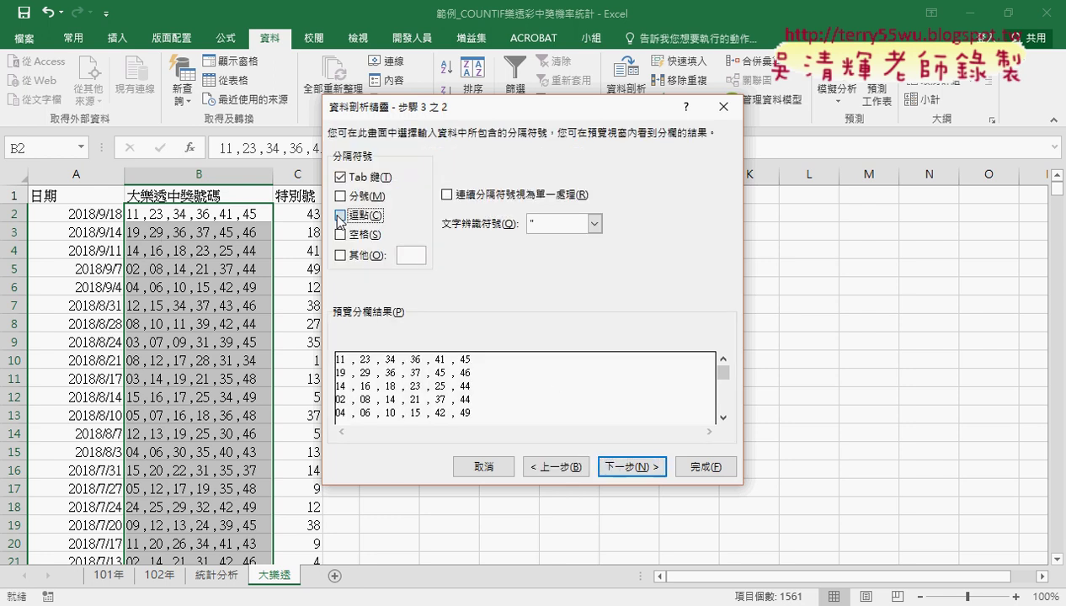
pyautogui.click(340, 177)
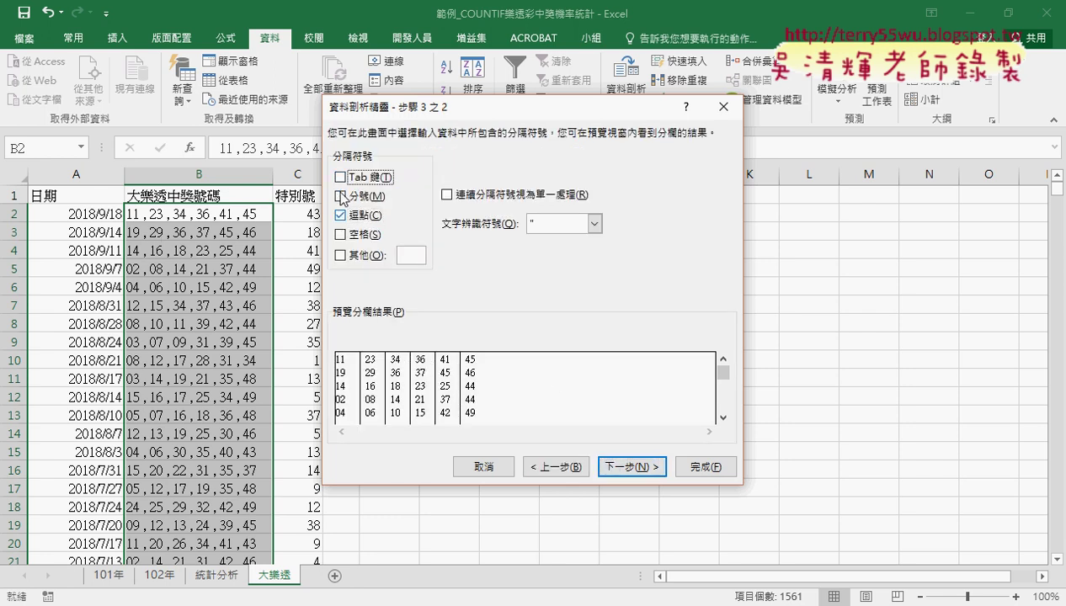
pyautogui.click(644, 467)
pyautogui.moveTo(530, 109); pyautogui.dragTo(771, 106)
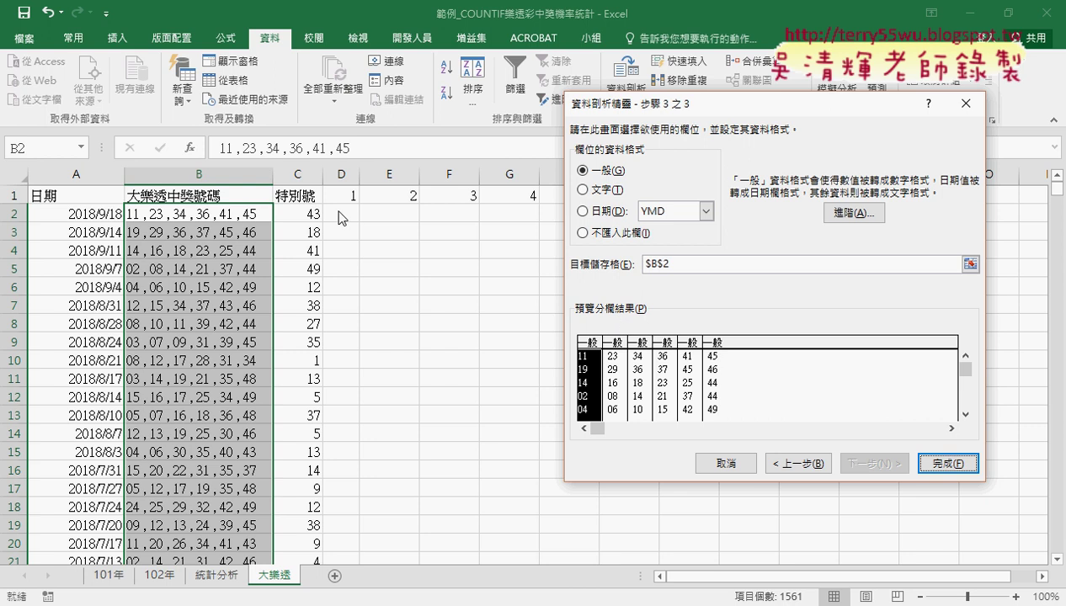
pyautogui.doubleClick(703, 268)
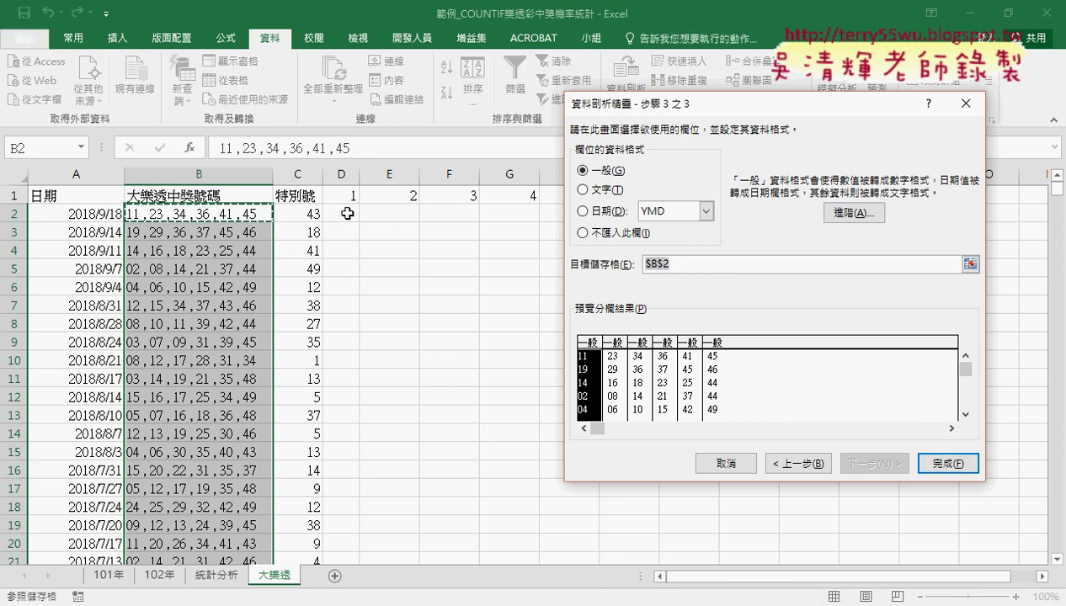
pyautogui.click(330, 212)
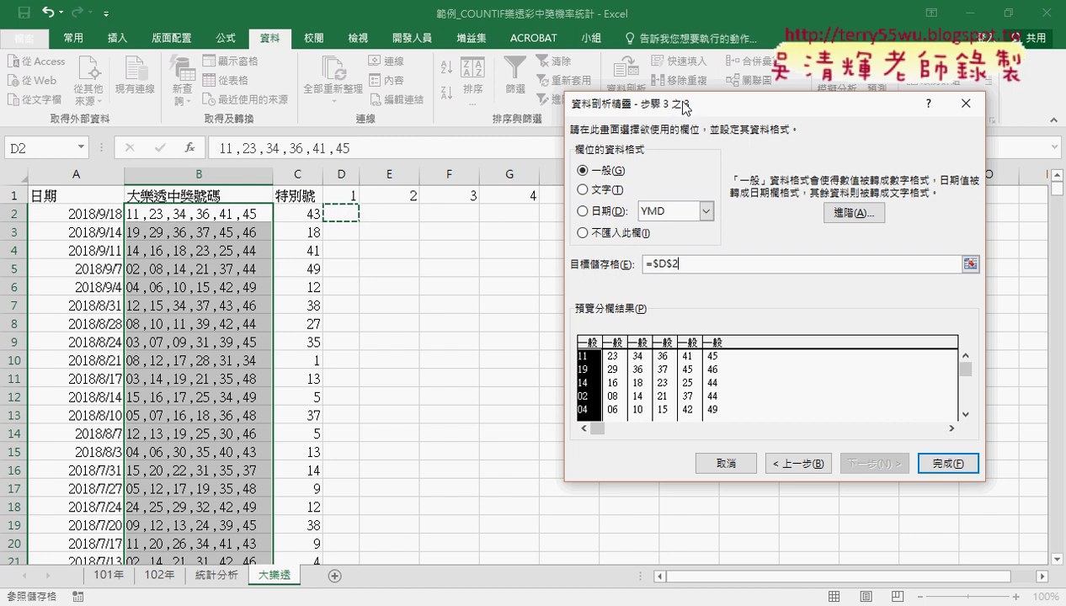
pyautogui.moveTo(684, 109)
pyautogui.mouseDown()
pyautogui.moveTo(659, 279)
pyautogui.moveTo(646, 66)
pyautogui.mouseUp()
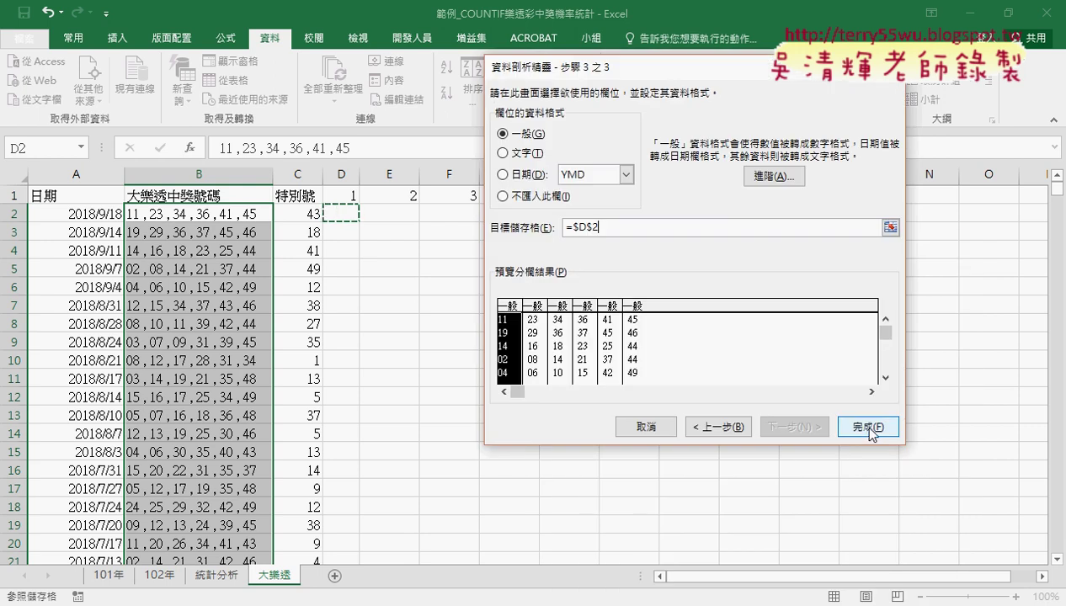
pyautogui.click(870, 429)
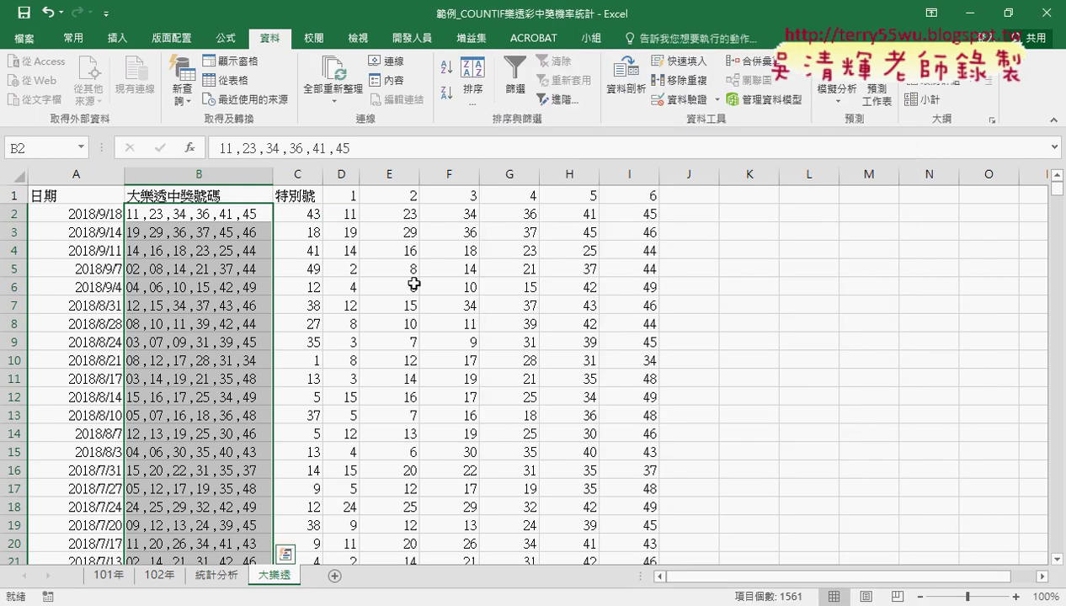
pyautogui.moveTo(345, 213); pyautogui.dragTo(629, 214)
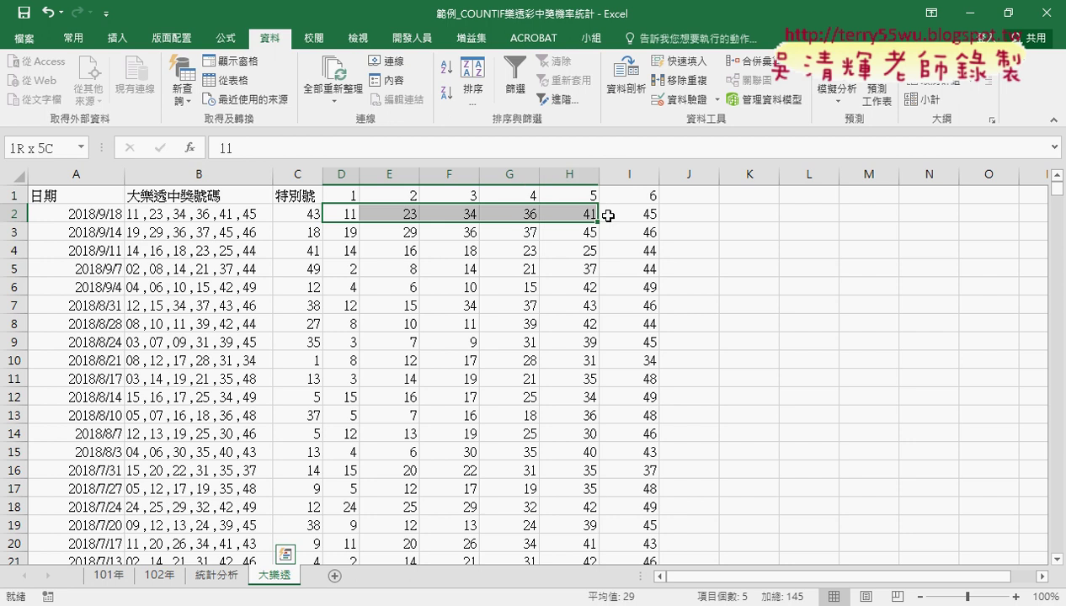
# Step: Delete the comma-string column B and AutoFit columns A through H
pyautogui.click(200, 174)
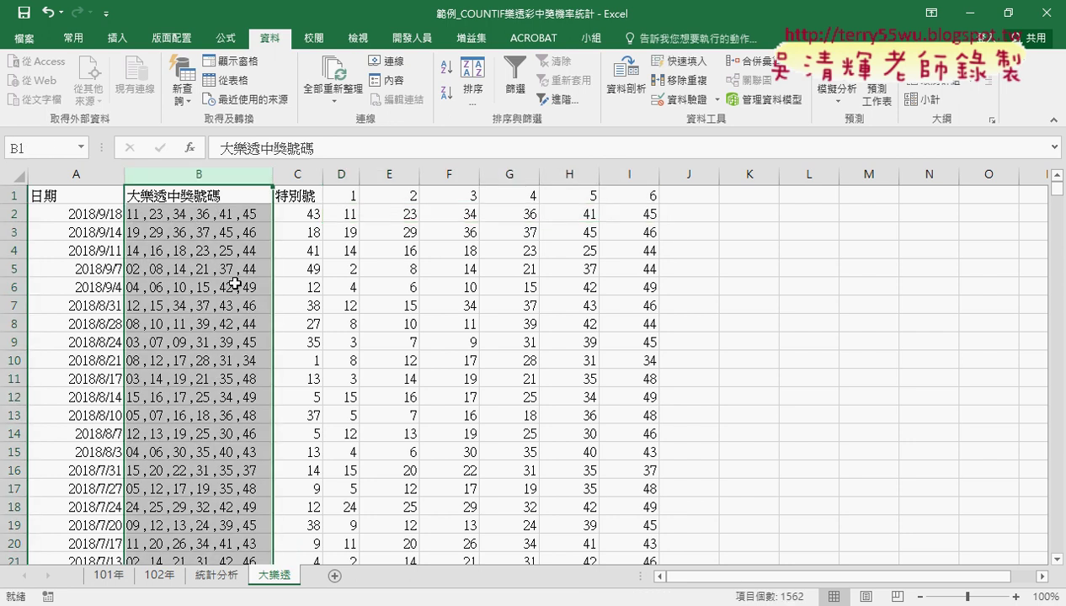
pyautogui.rightClick(216, 337)
pyautogui.click(219, 491)
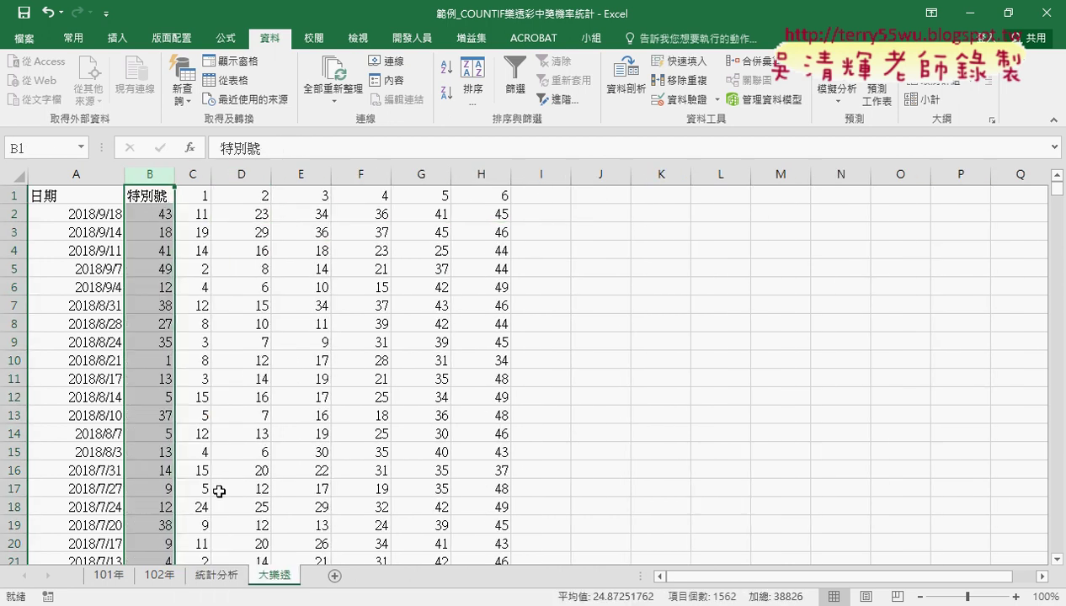
pyautogui.moveTo(118, 174); pyautogui.dragTo(497, 171)
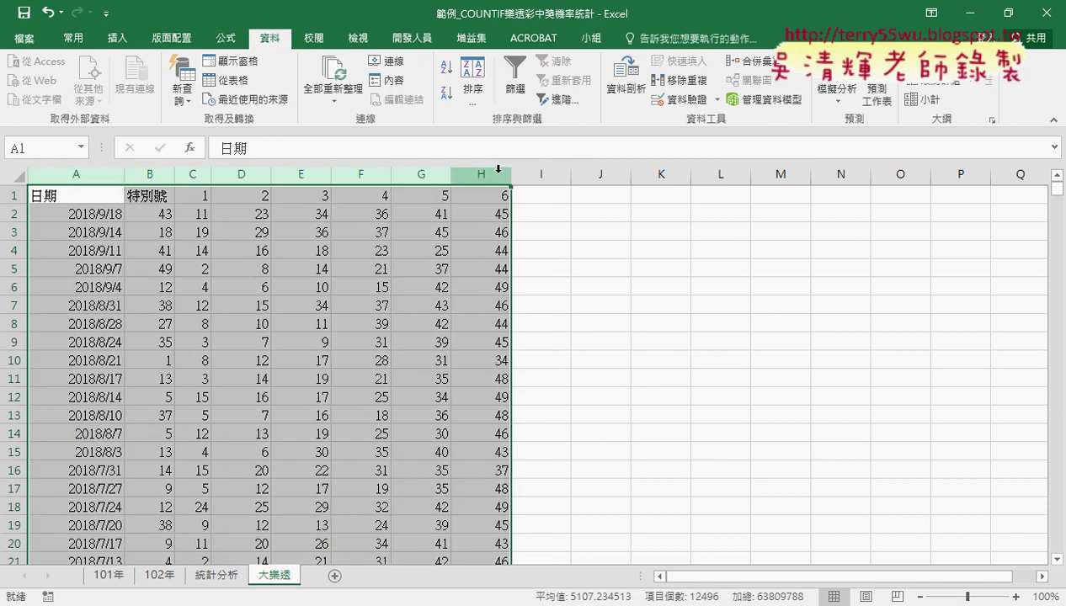
pyautogui.doubleClick(174, 174)
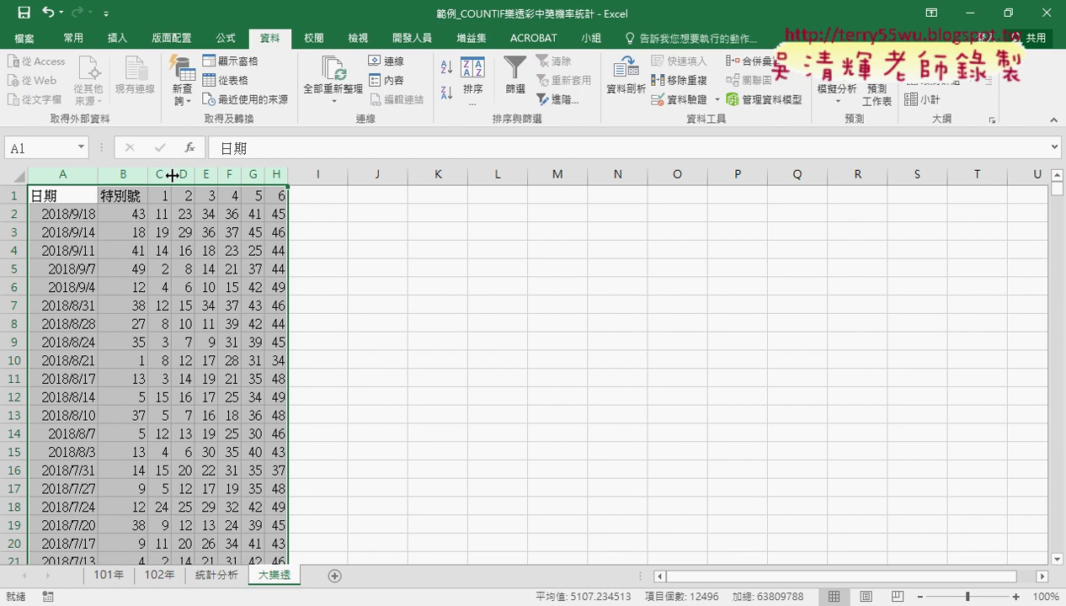
pyautogui.click(219, 575)
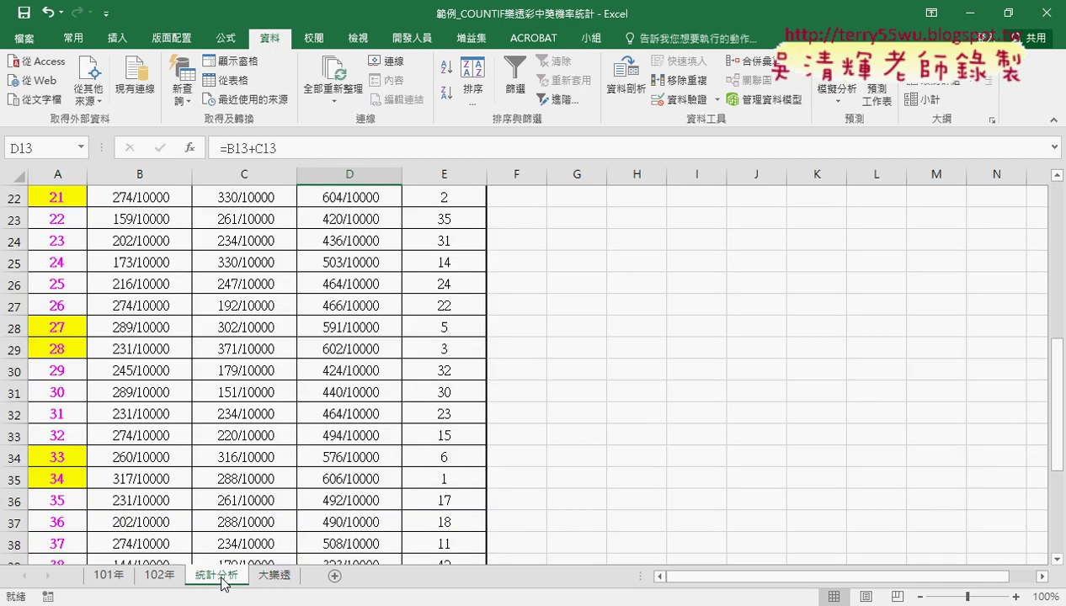
pyautogui.scroll(5, 221, 576)
pyautogui.scroll(2, 220, 576)
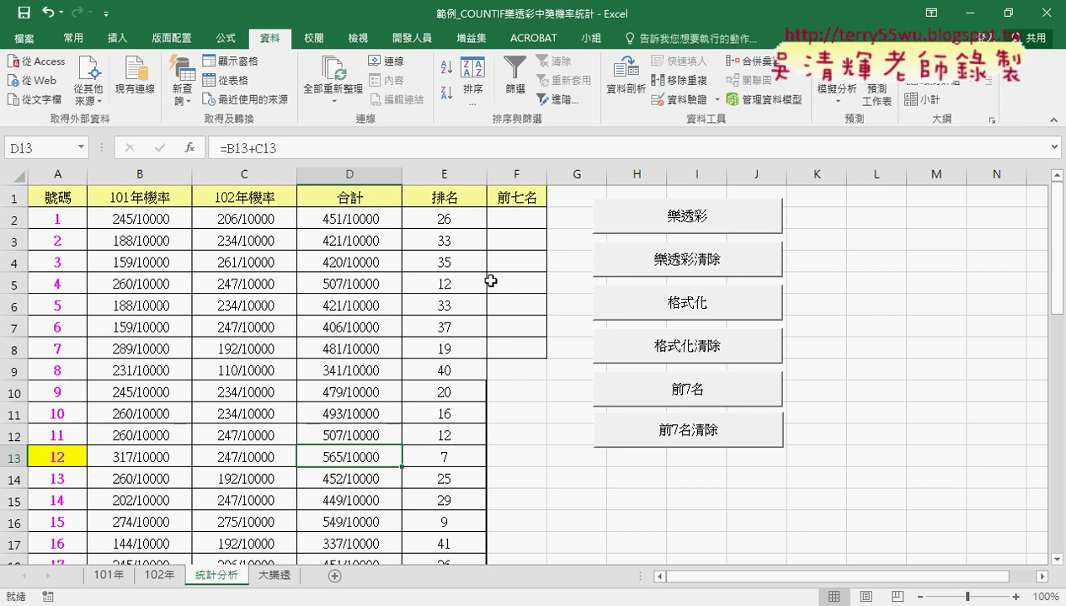
pyautogui.moveTo(525, 223); pyautogui.dragTo(526, 350)
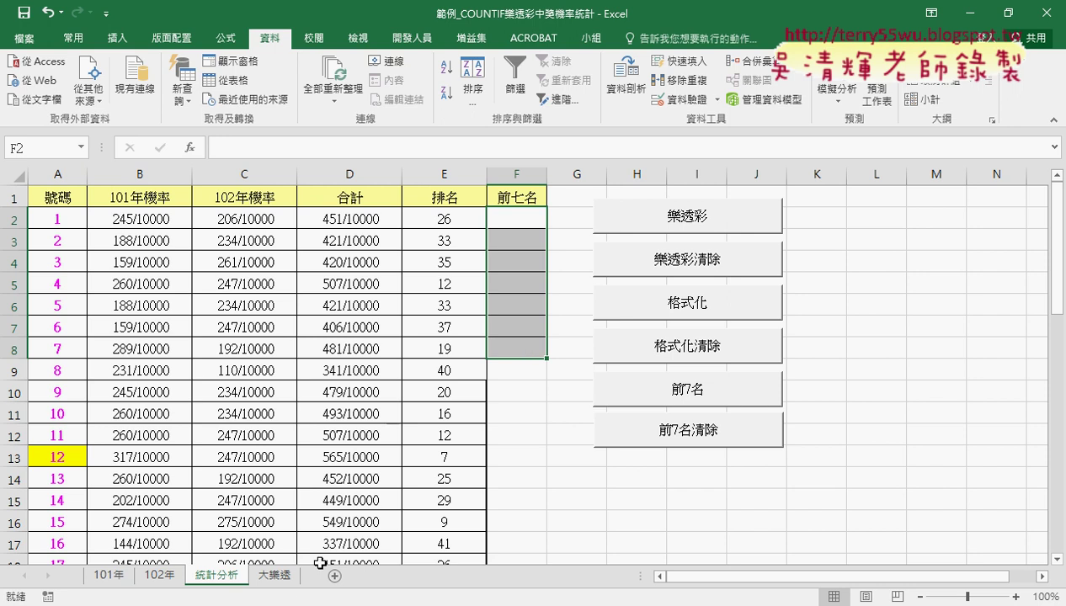
pyautogui.click(277, 577)
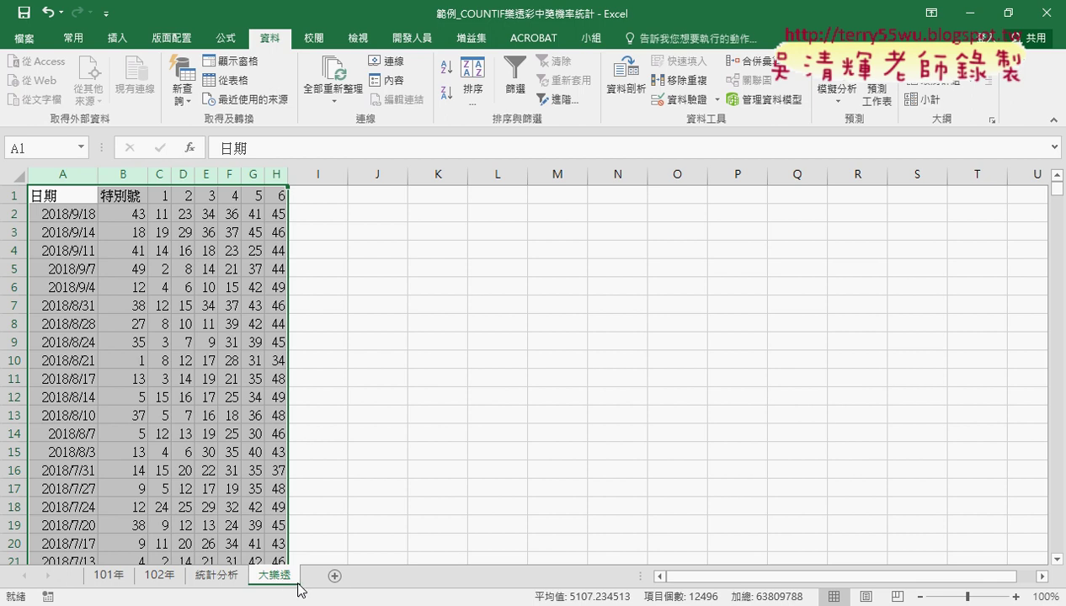
# Step: Add blank sheet 工作表4 and highlight how the If block sets start row r for Destination
pyautogui.click(335, 576)
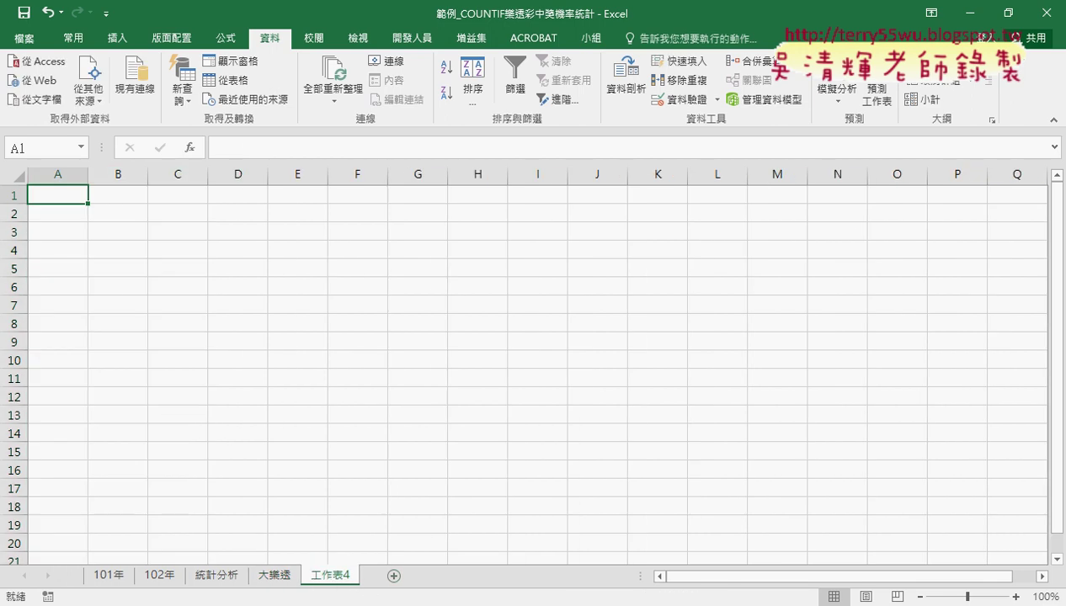
pyautogui.click(547, 535)
pyautogui.moveTo(547, 186); pyautogui.dragTo(447, 132)
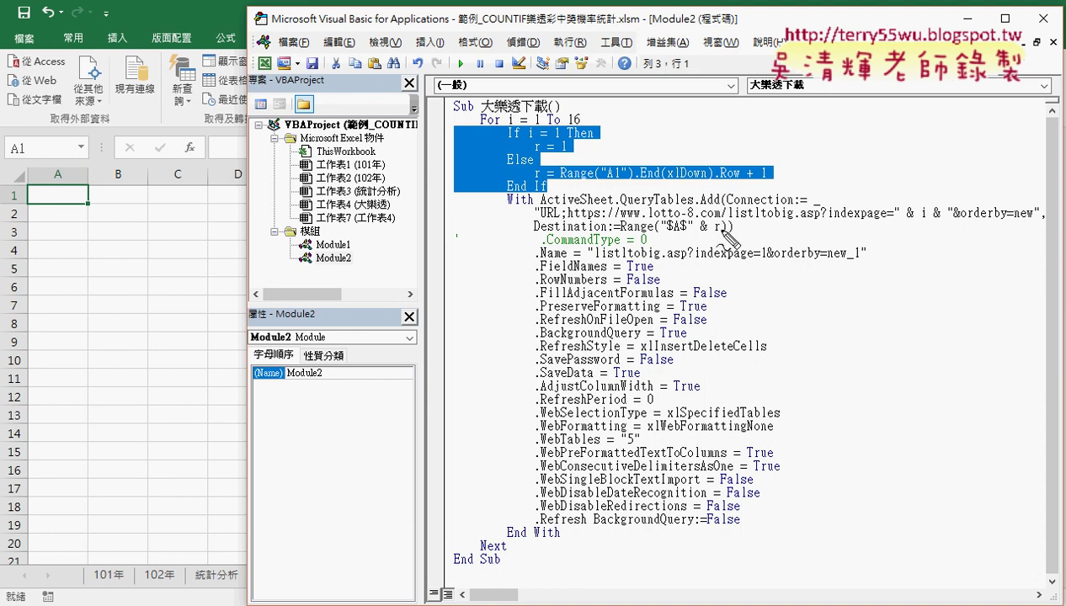
pyautogui.moveTo(693, 238); pyautogui.dragTo(717, 236)
pyautogui.moveTo(538, 141)
pyautogui.mouseDown()
pyautogui.moveTo(535, 169)
pyautogui.moveTo(684, 244)
pyautogui.moveTo(695, 234)
pyautogui.moveTo(680, 262)
pyautogui.mouseUp()
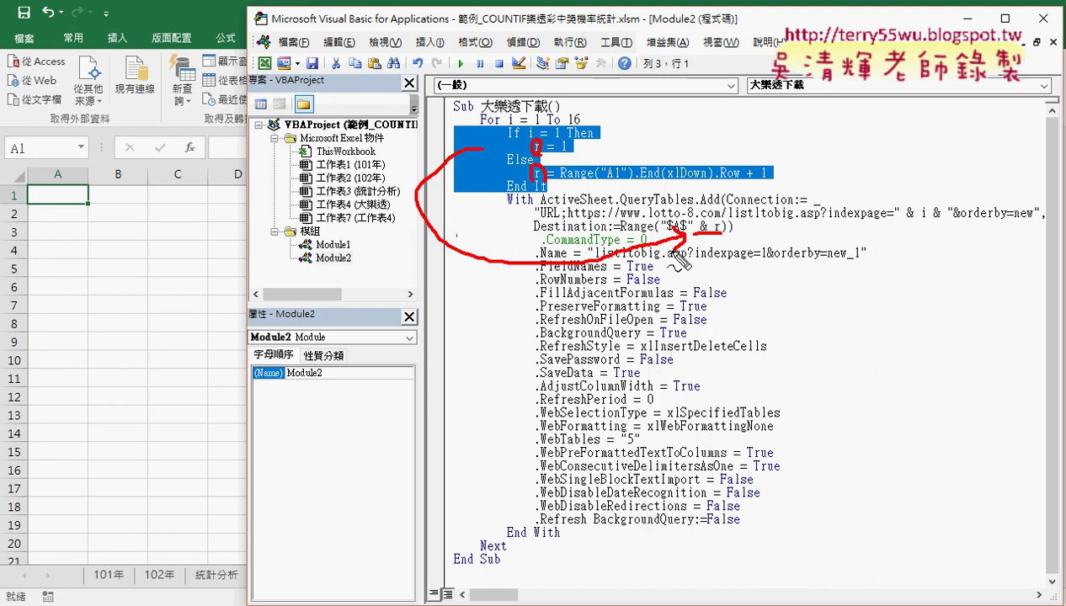
pyautogui.press('Escape')
pyautogui.click(686, 252)
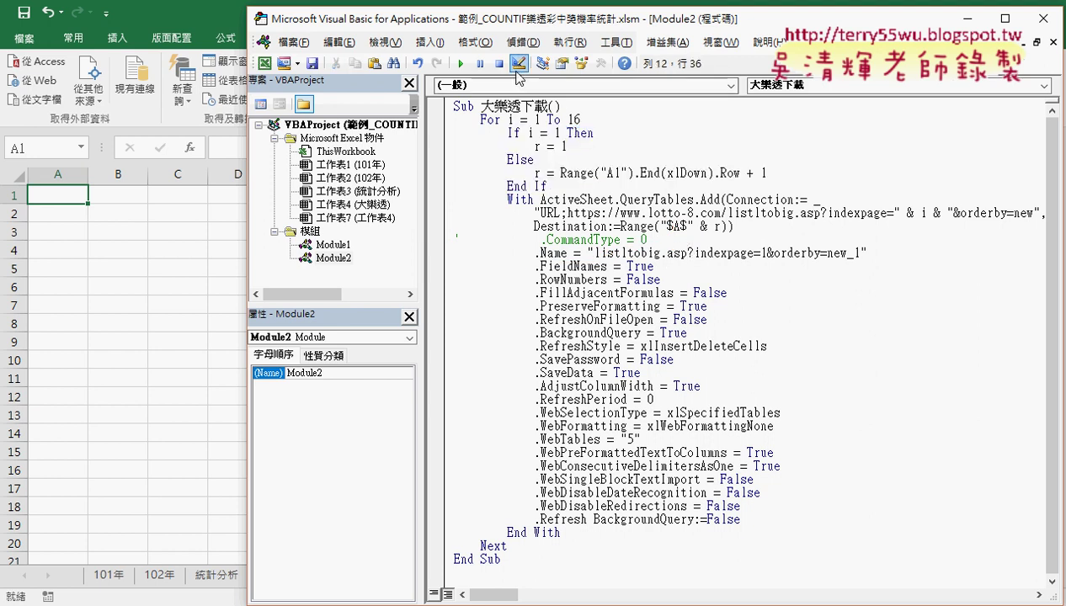
# Step: Run the 大樂透下載 macro and scroll through the draws downloaded into 工作表4
pyautogui.click(461, 63)
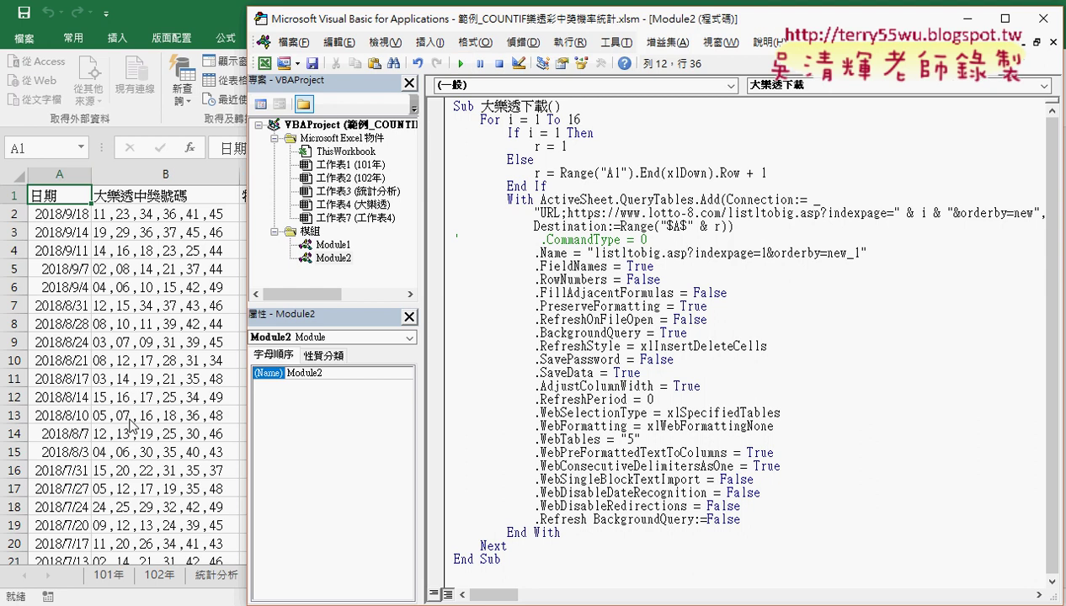
pyautogui.click(61, 342)
pyautogui.scroll(-9, 133, 364)
pyautogui.scroll(-8, 133, 364)
pyautogui.scroll(-8, 133, 363)
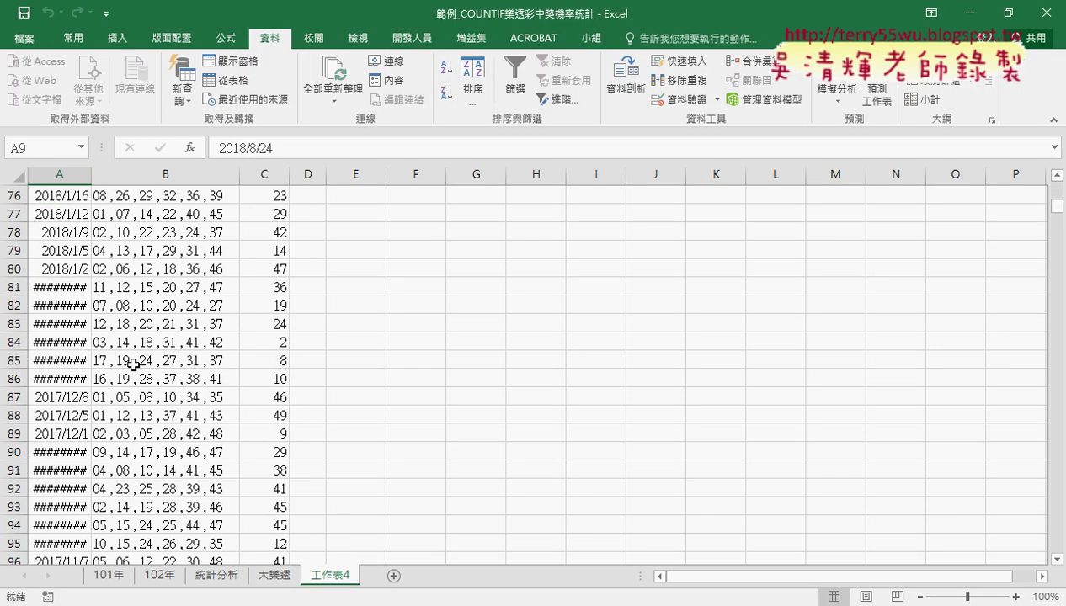
pyautogui.scroll(-5, 123, 401)
pyautogui.scroll(-4, 116, 410)
pyautogui.scroll(9, 114, 317)
pyautogui.scroll(10, 113, 317)
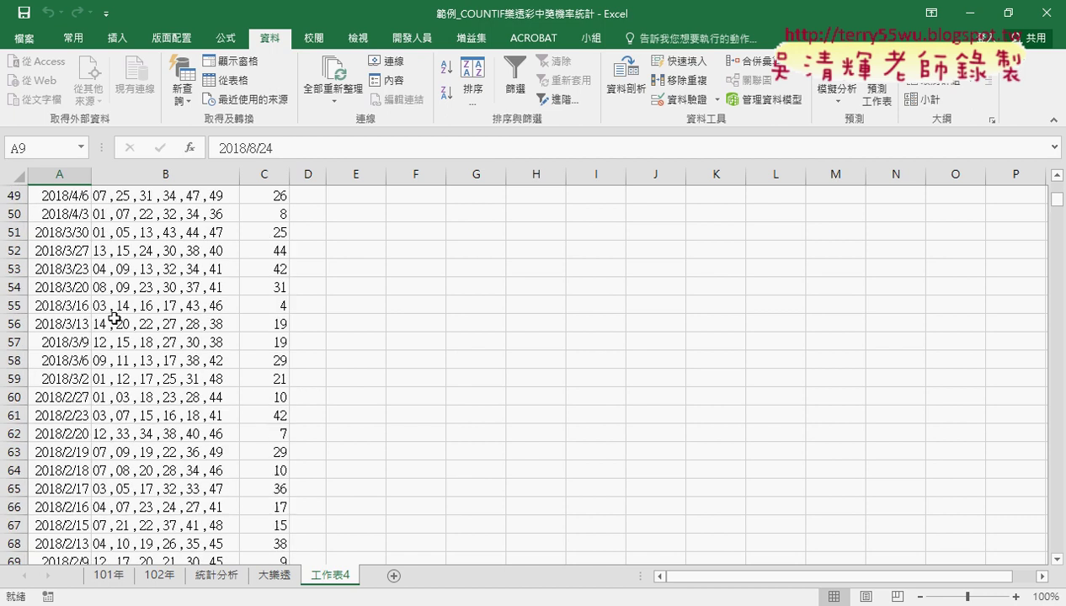
pyautogui.scroll(10, 113, 317)
pyautogui.scroll(5, 114, 318)
# Step: Sort dates descending, delete repeated header rows 2–16, and clear the 備註 heading in D1
pyautogui.click(79, 195)
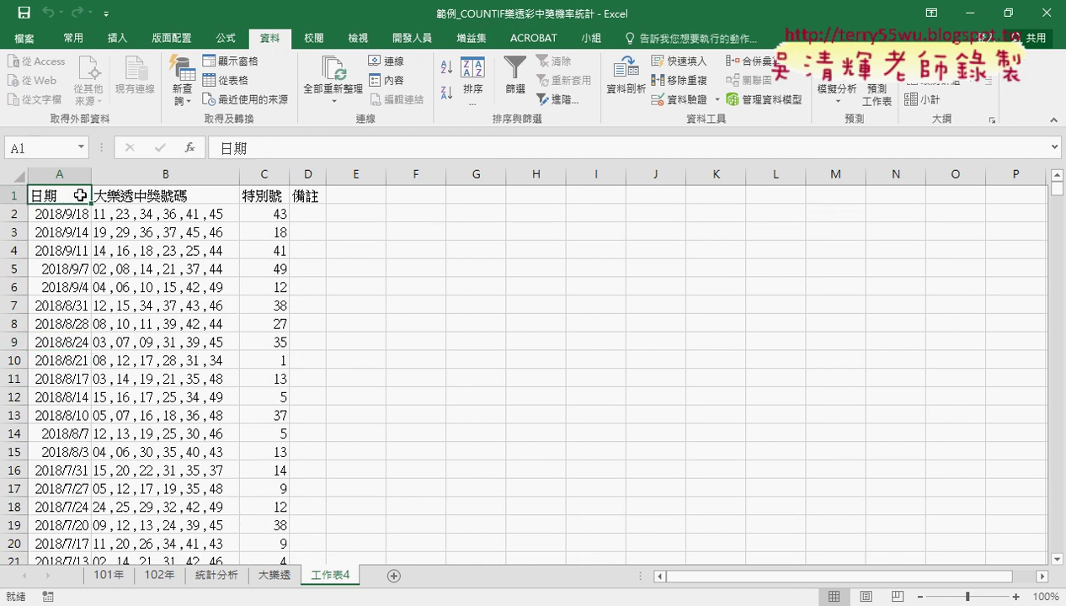
pyautogui.click(444, 101)
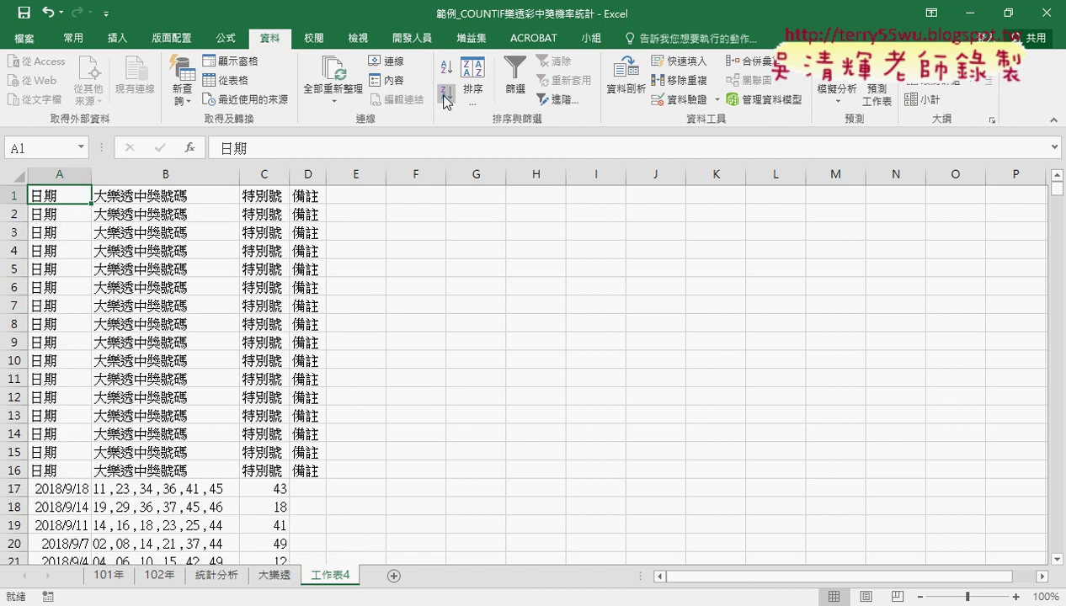
pyautogui.moveTo(14, 214); pyautogui.dragTo(13, 470)
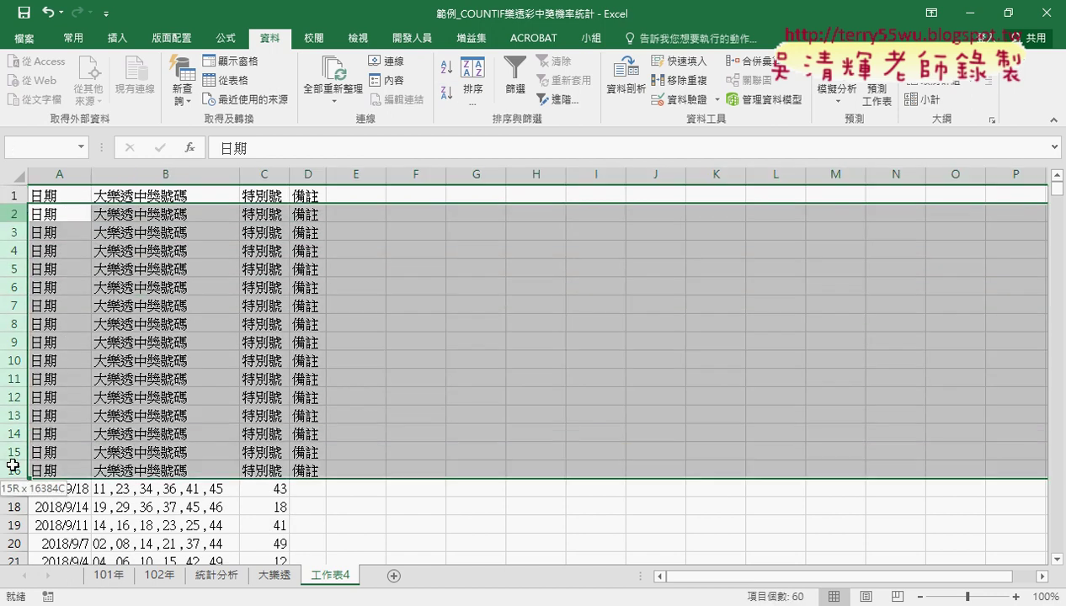
pyautogui.rightClick(194, 333)
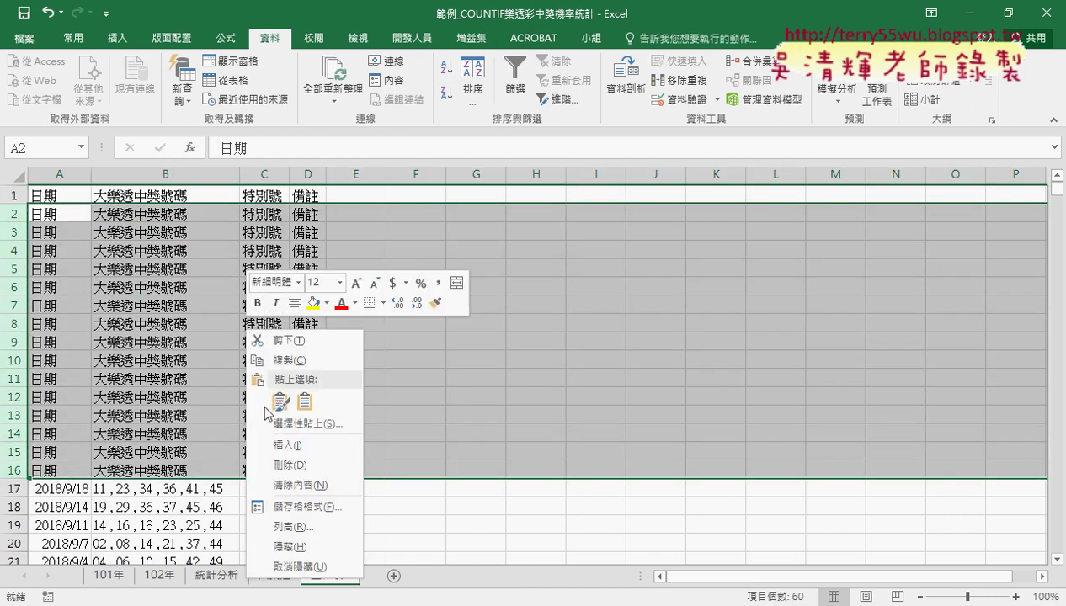
pyautogui.click(291, 464)
pyautogui.click(312, 195)
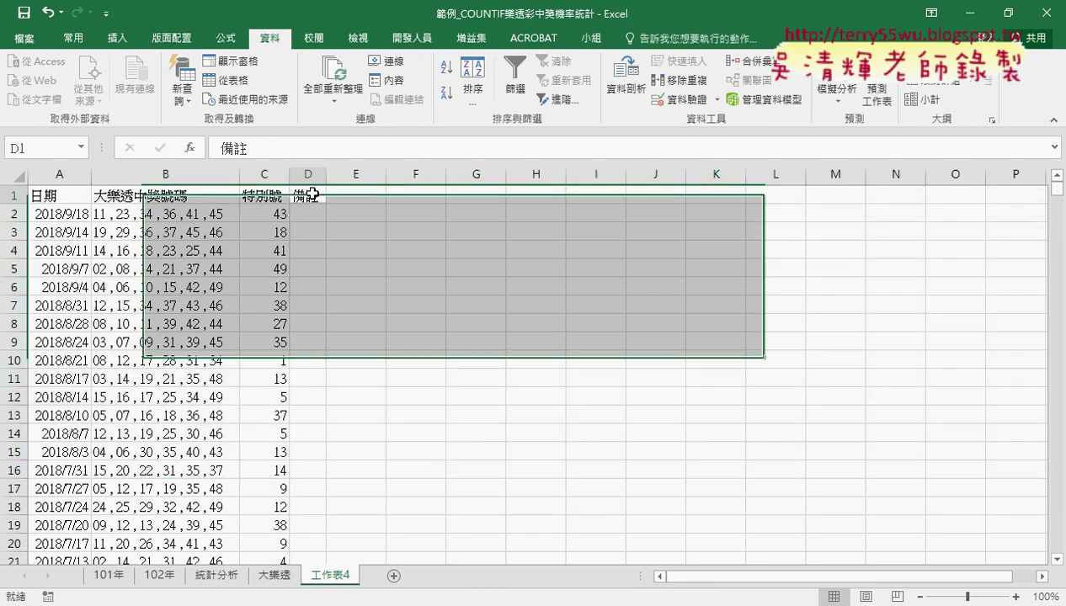
pyautogui.press('Delete')
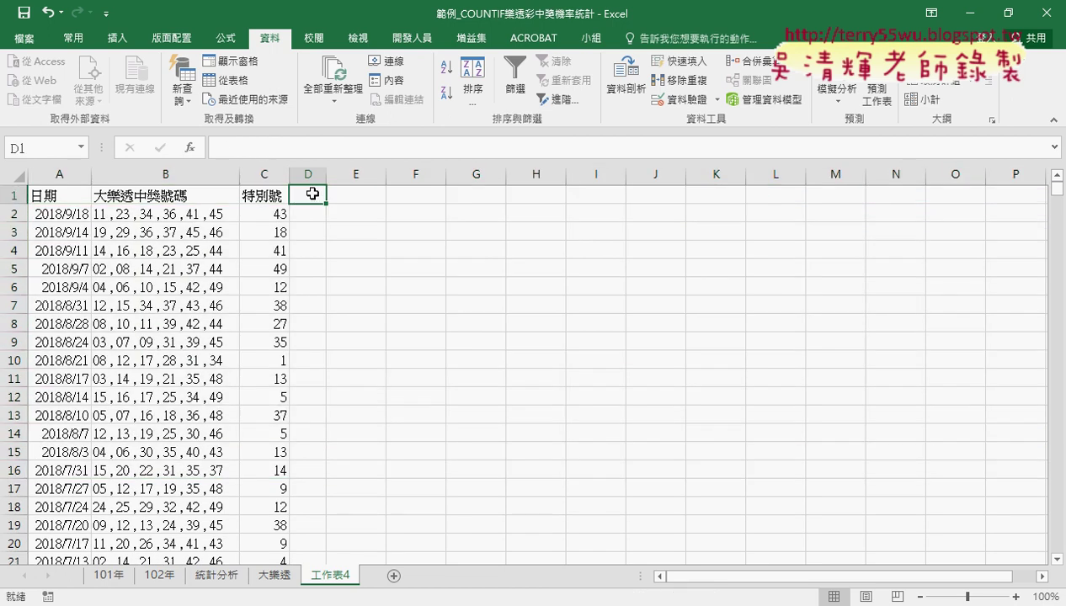
# Step: Fill headings 1 through 6 across D1:I1
pyautogui.write('1')
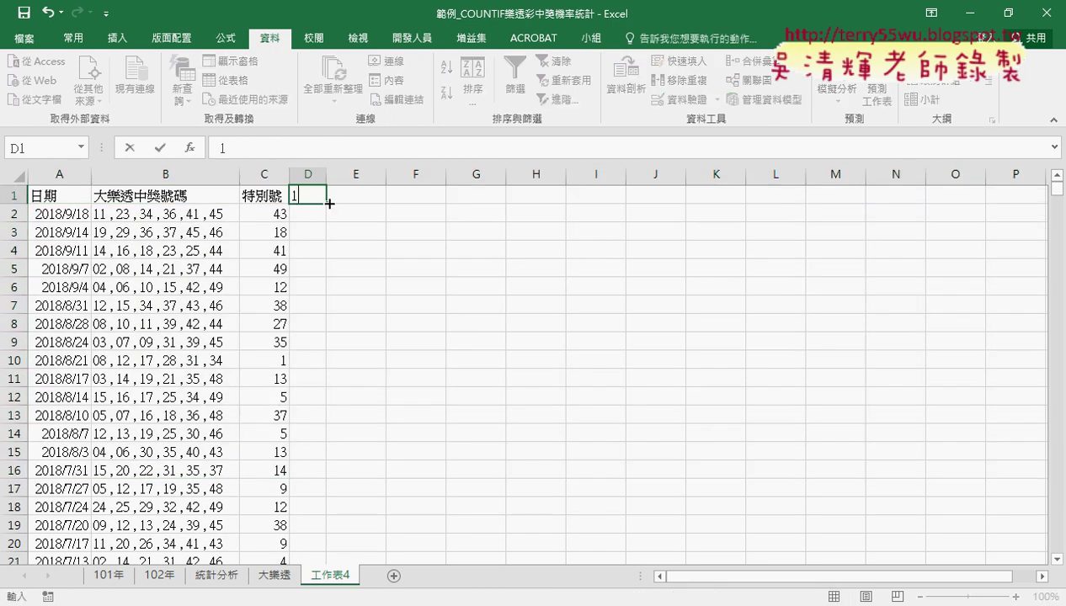
pyautogui.moveTo(330, 202); pyautogui.dragTo(610, 214)
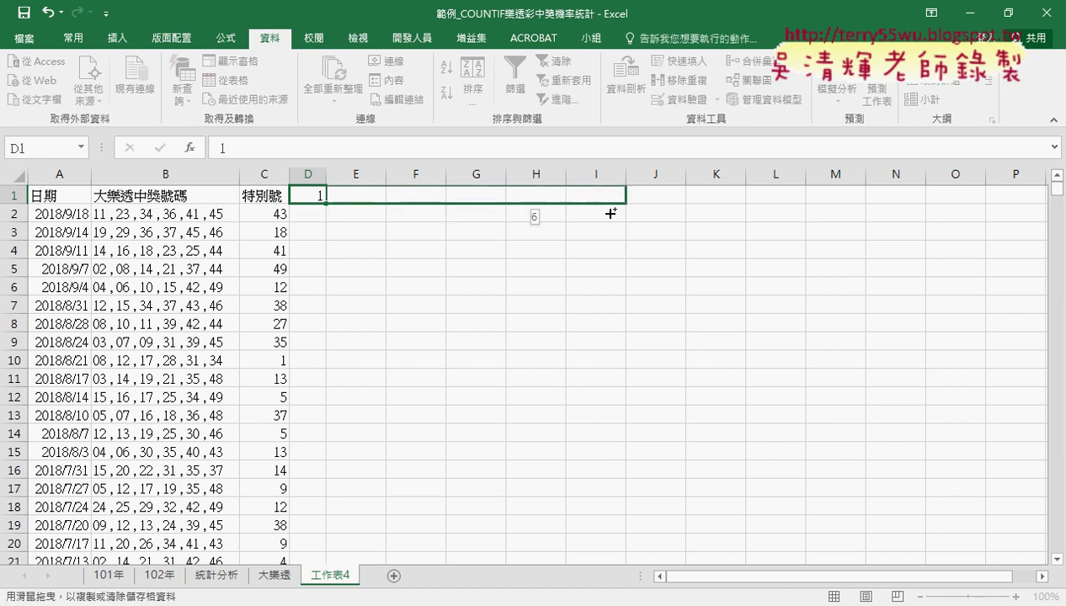
pyautogui.moveTo(610, 214); pyautogui.dragTo(596, 213)
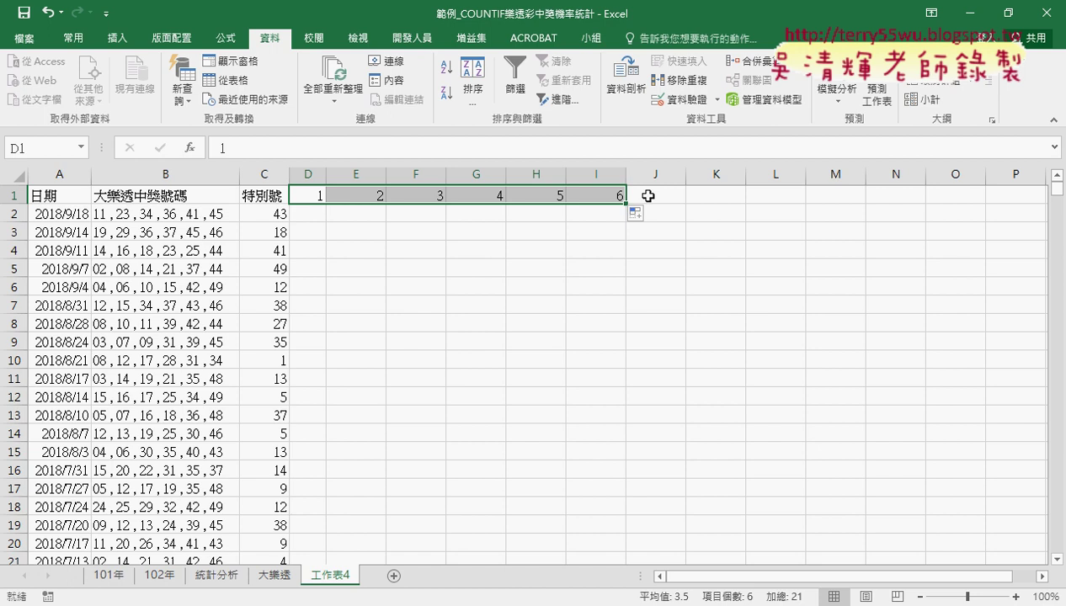
# Step: Split the B2:B1562 number strings by comma into columns starting at D2
pyautogui.click(130, 216)
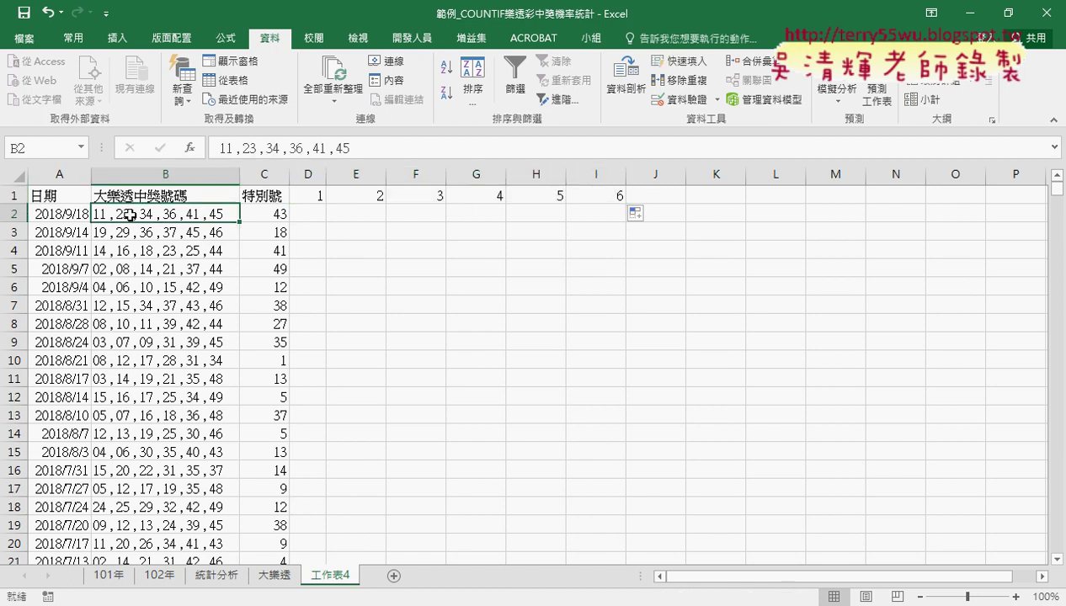
pyautogui.hotkey('ctrl', 'shift', 'Down')
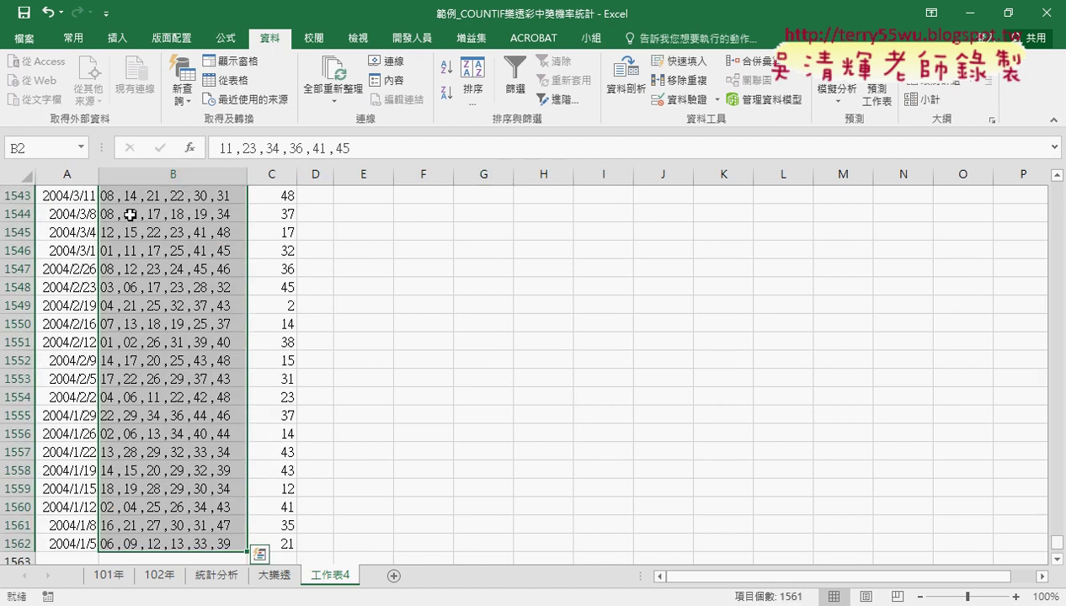
pyautogui.click(626, 76)
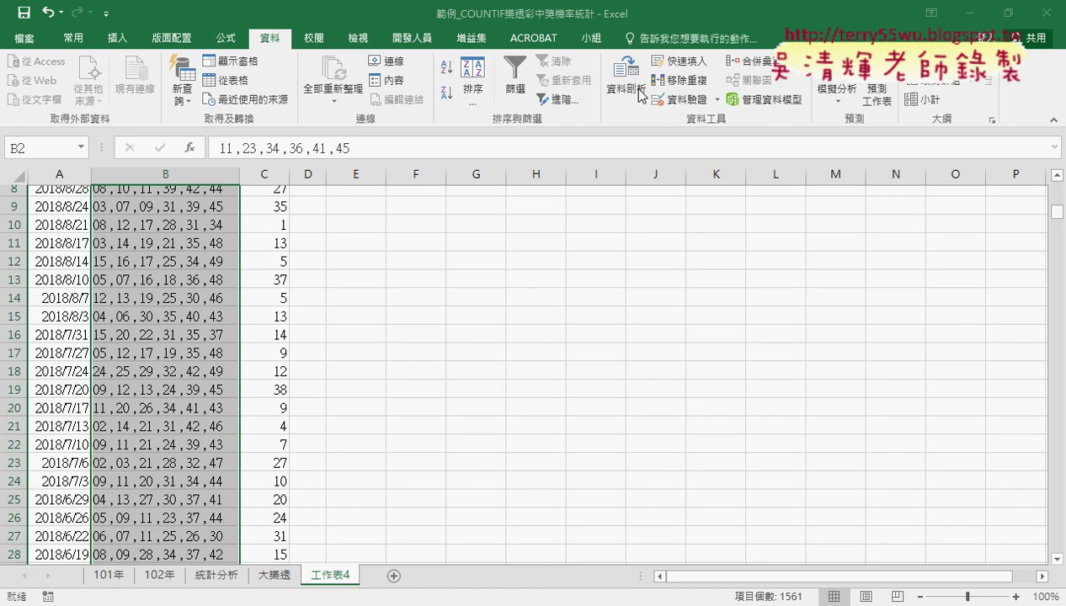
pyautogui.click(556, 177)
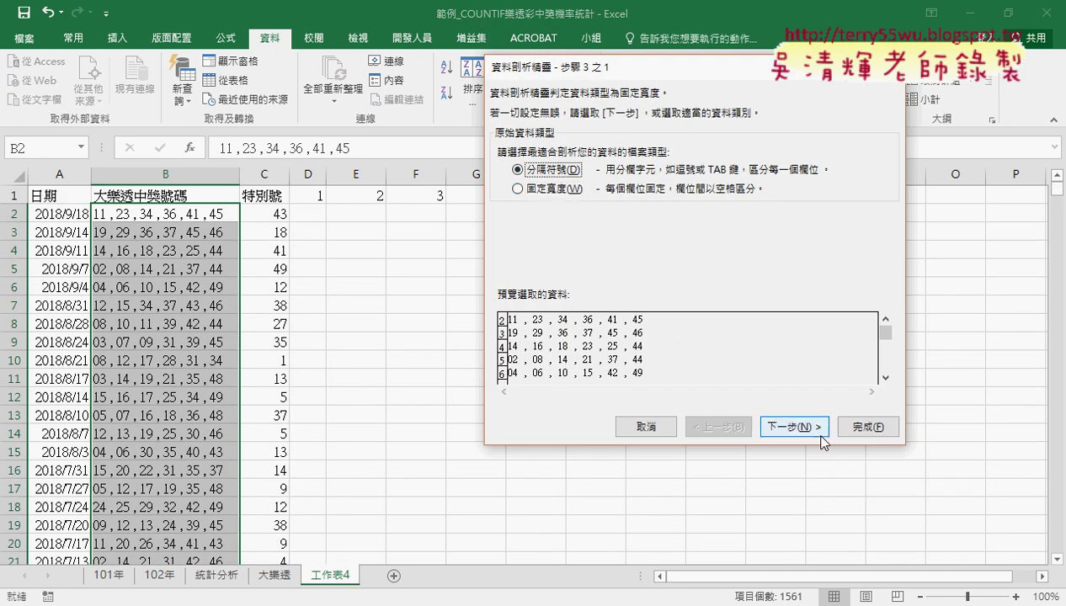
pyautogui.click(794, 426)
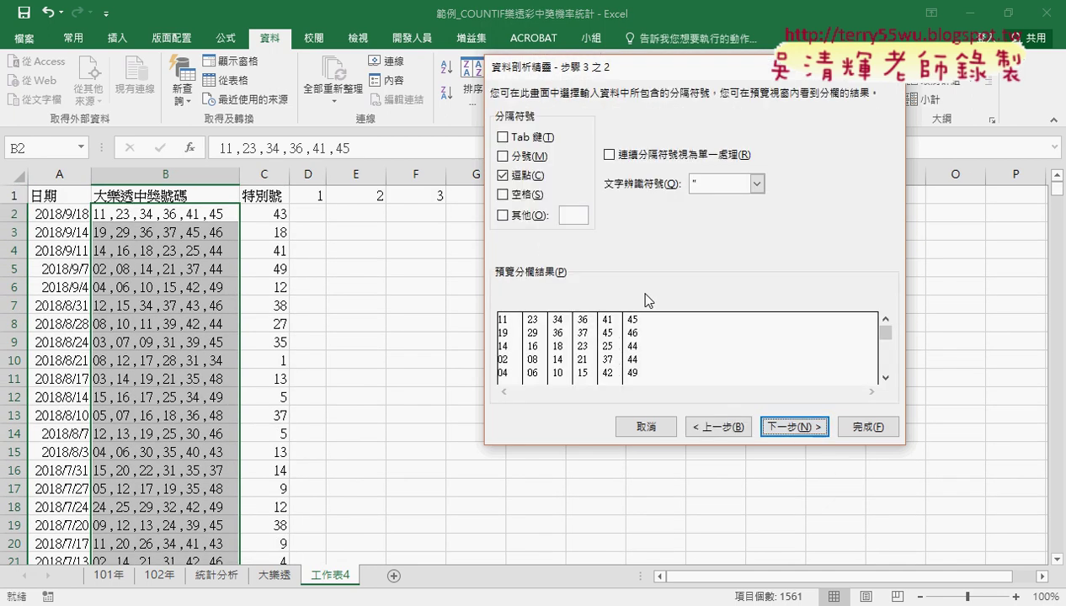
pyautogui.click(797, 426)
pyautogui.click(310, 212)
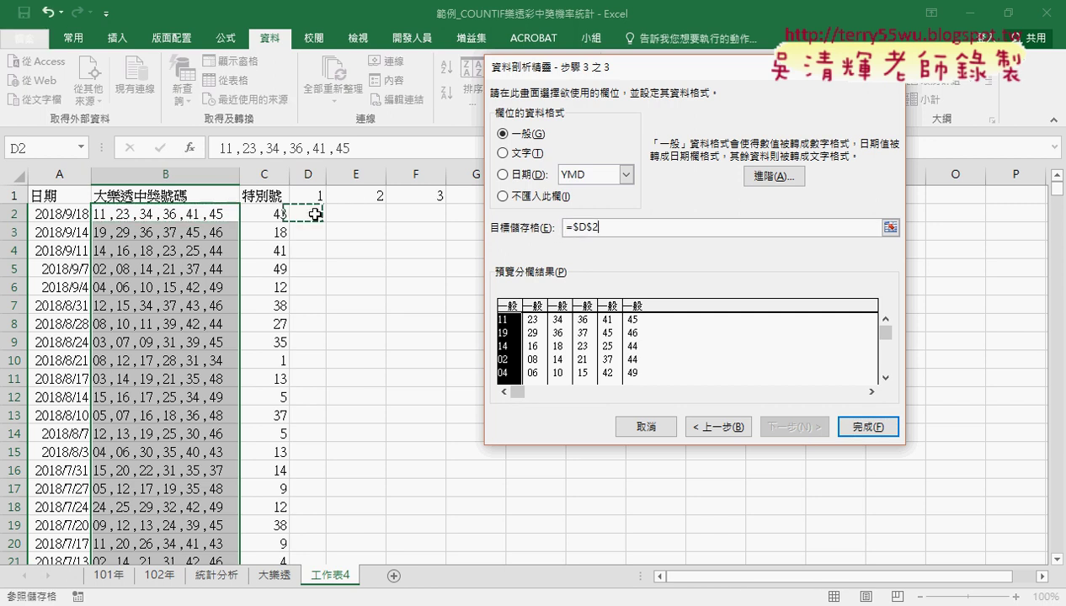
pyautogui.click(869, 428)
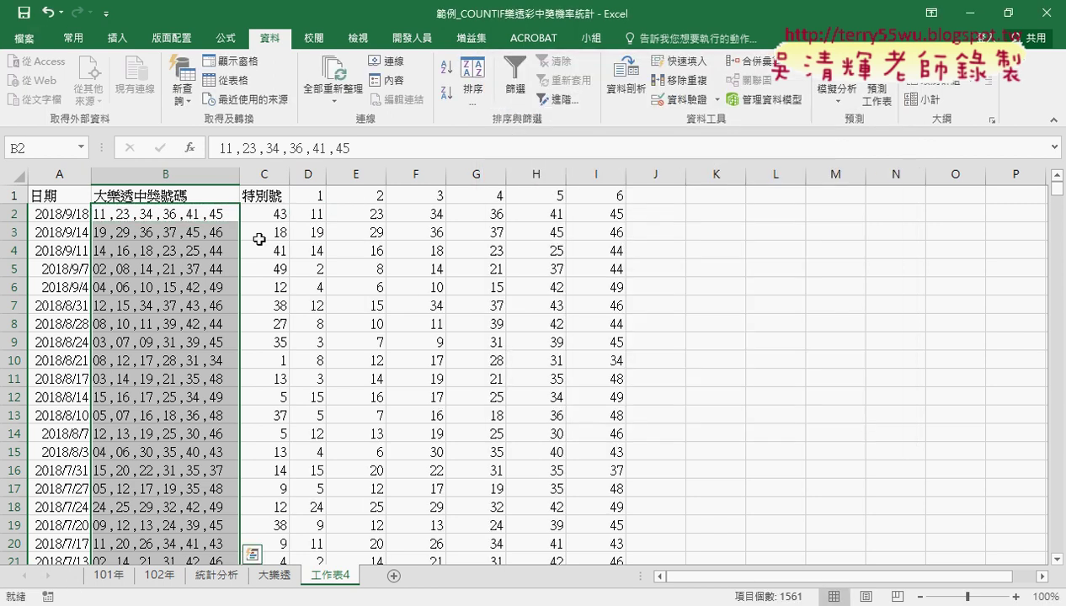
pyautogui.click(213, 177)
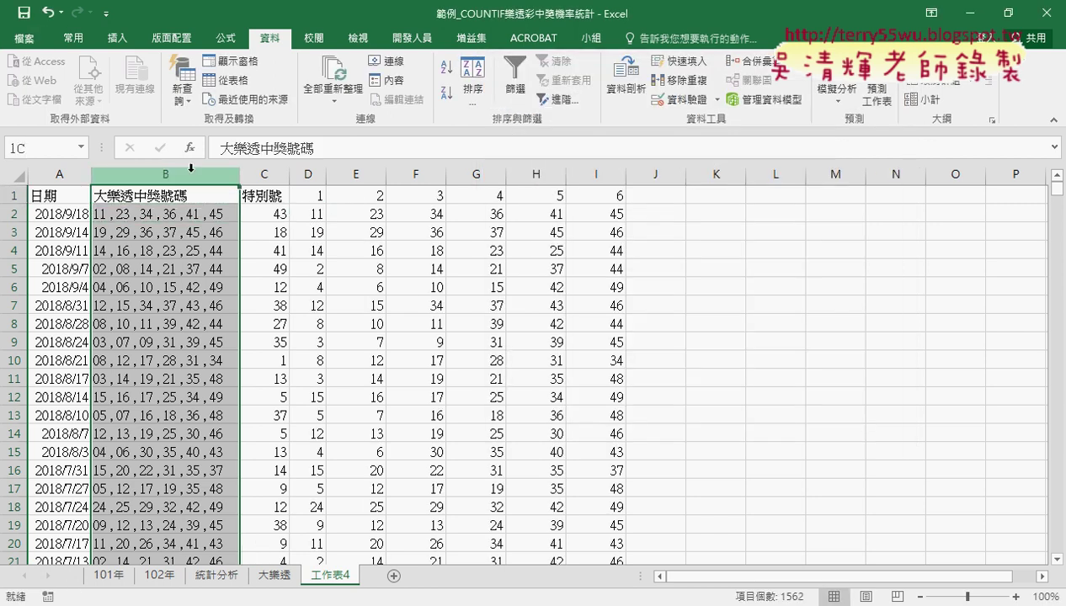
# Step: Delete combined column B, permanently remove sheet 工作表4, and show 統計分析
pyautogui.rightClick(207, 420)
pyautogui.click(270, 311)
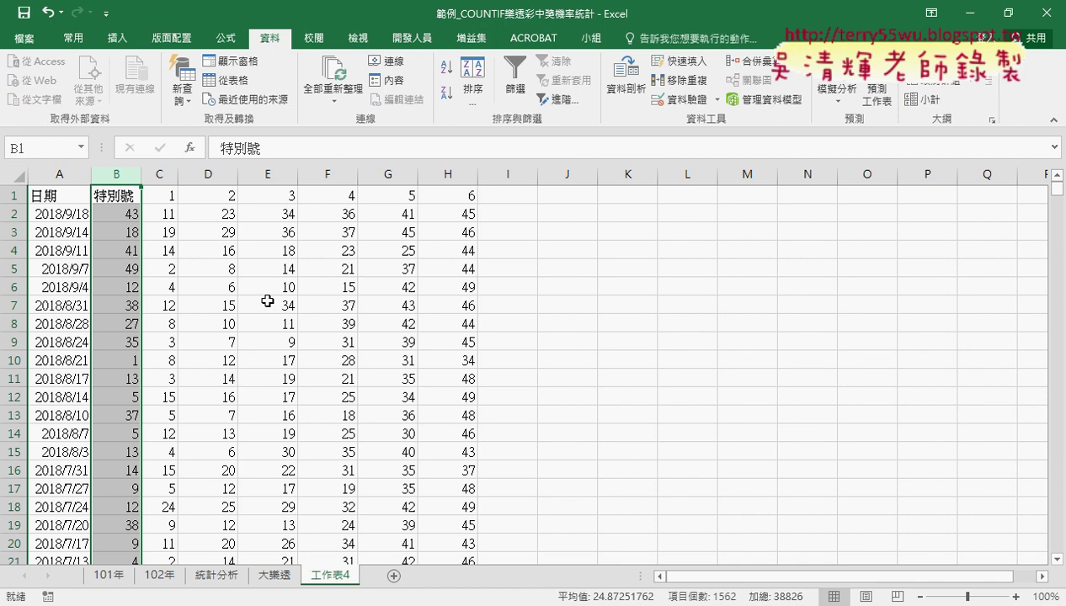
pyautogui.rightClick(335, 580)
pyautogui.click(397, 405)
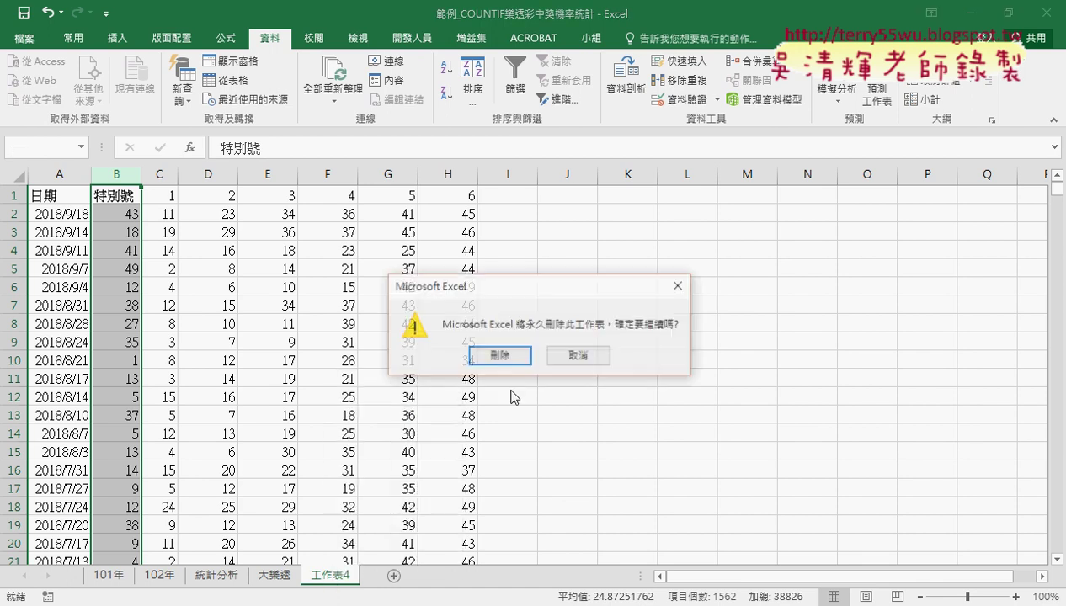
pyautogui.click(514, 357)
pyautogui.click(221, 577)
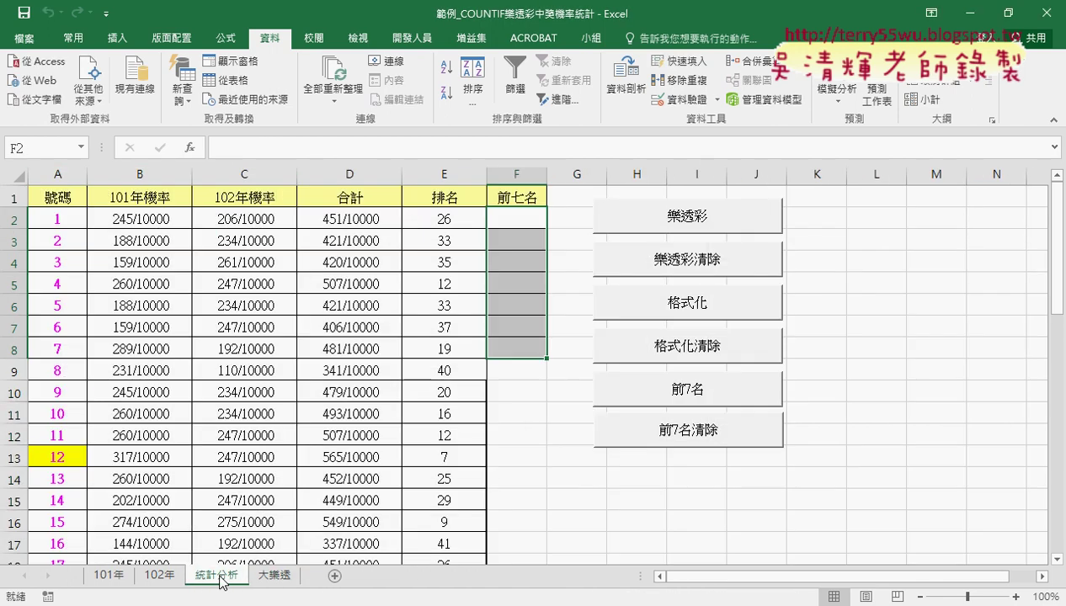